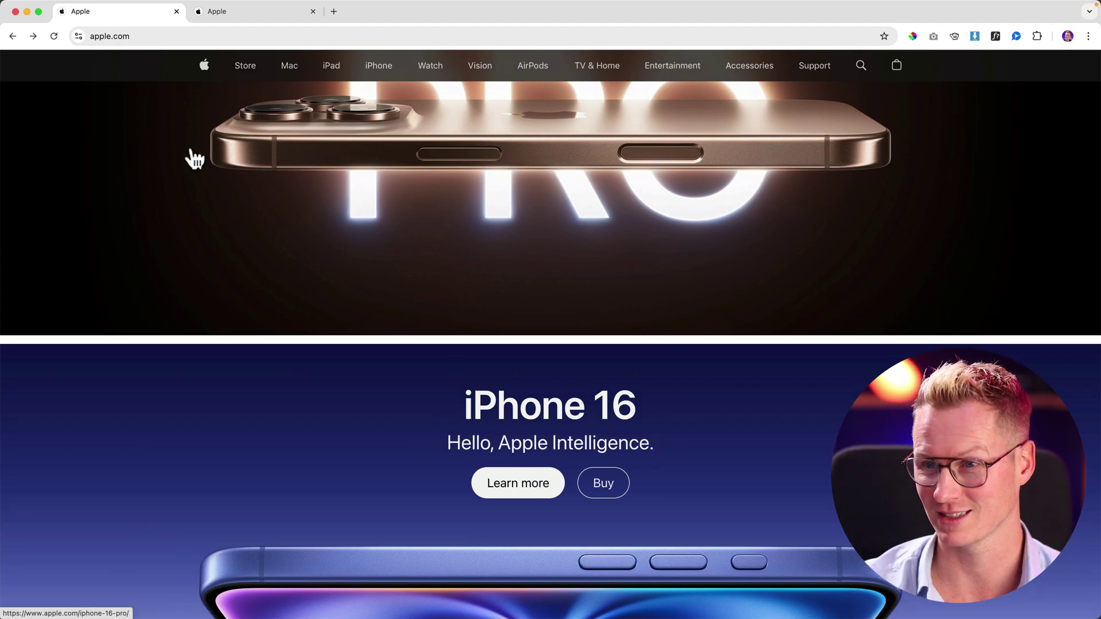
Review the WordPress copy of the Apple homepage, from the header and iPhone 16 Pro hero to the iPhone 16 section
left_click(232, 13)
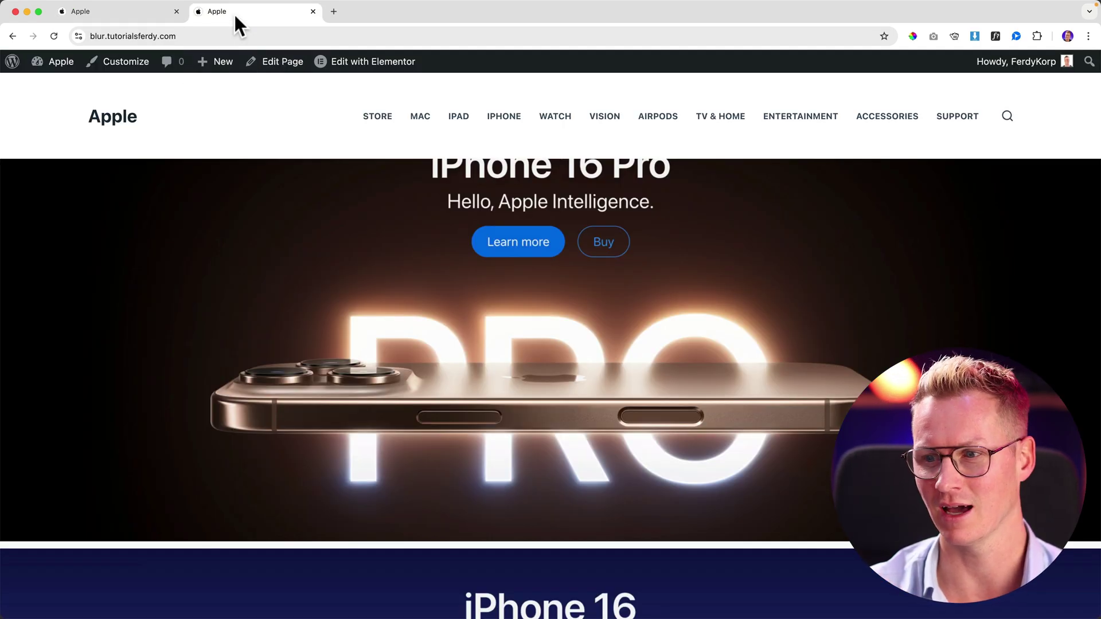
scroll(563, 244, "down", 7)
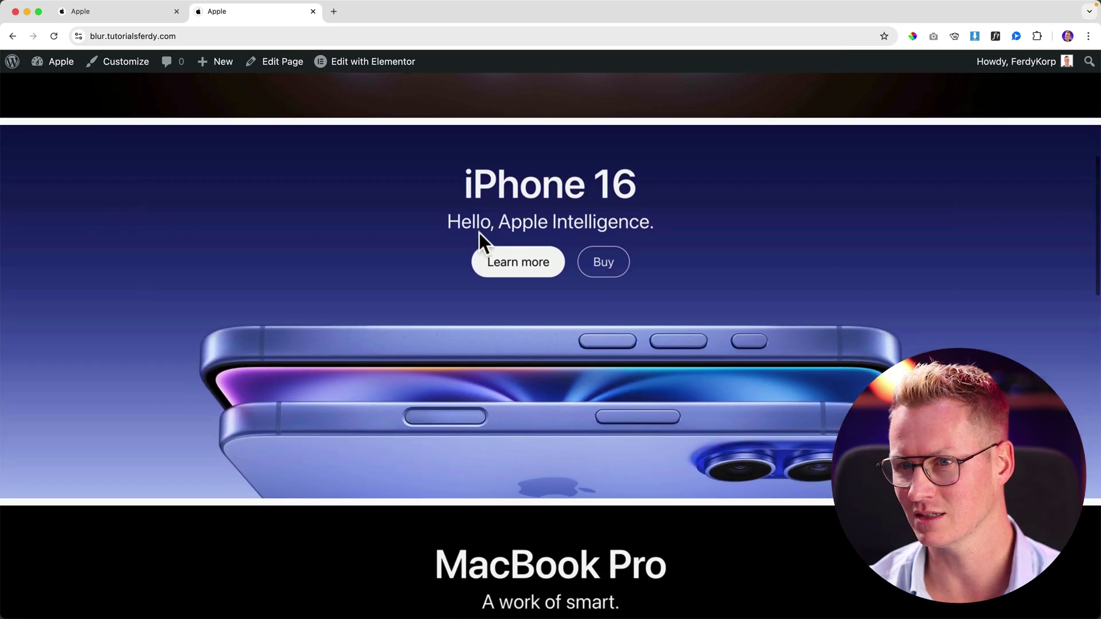
scroll(479, 232, "up", 5)
scroll(476, 232, "up", 3)
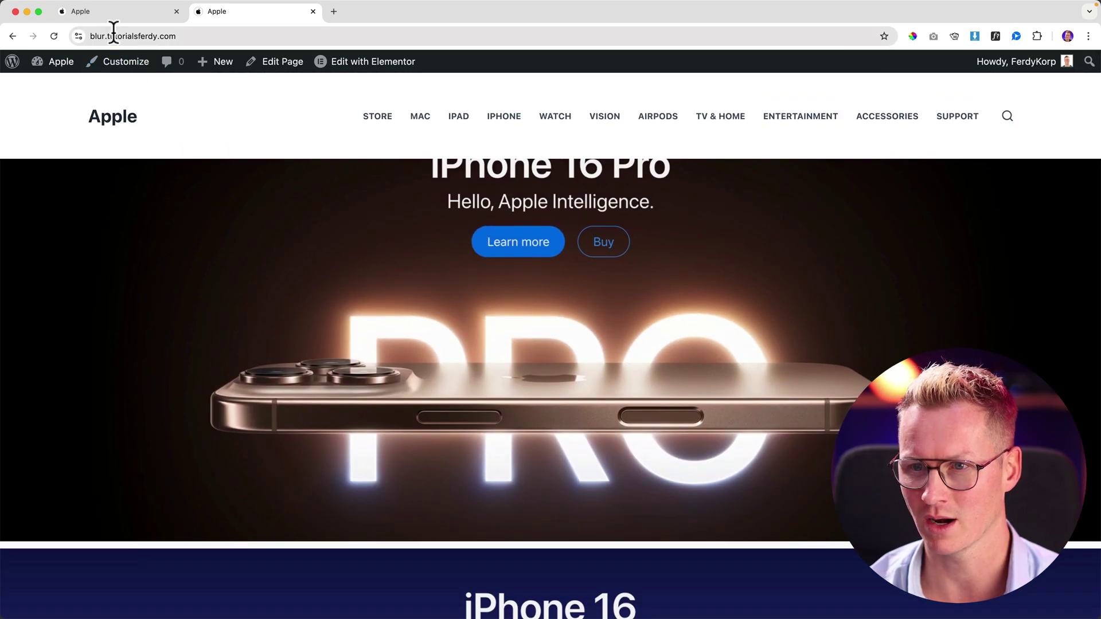
Capture a full-page screenshot of apple.com with GoFullPage and download it as an image
left_click(108, 13)
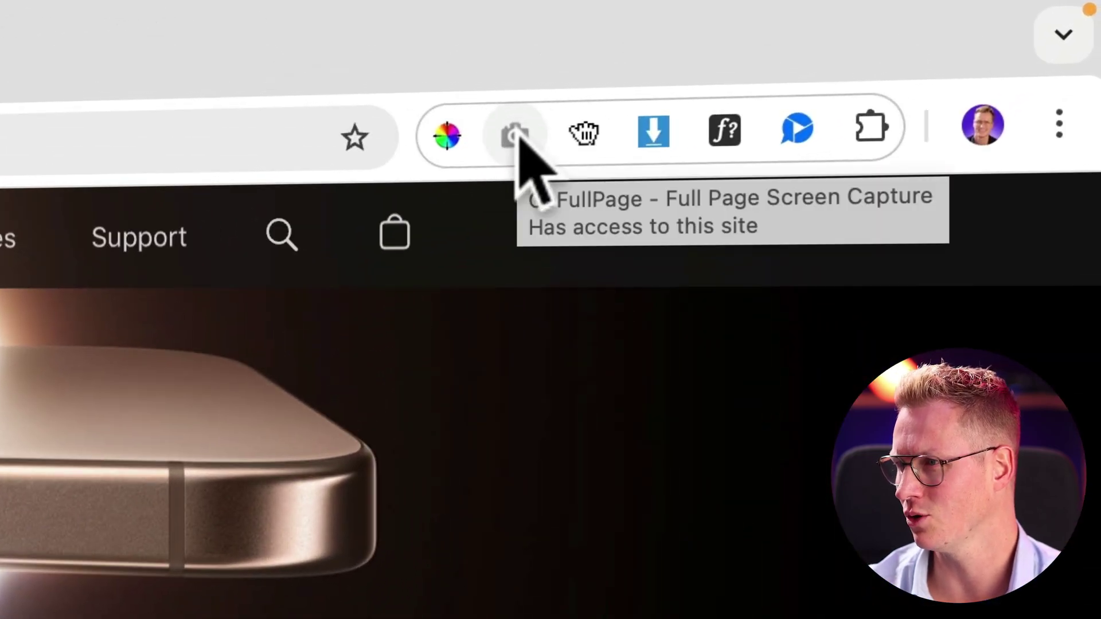
left_click(515, 134)
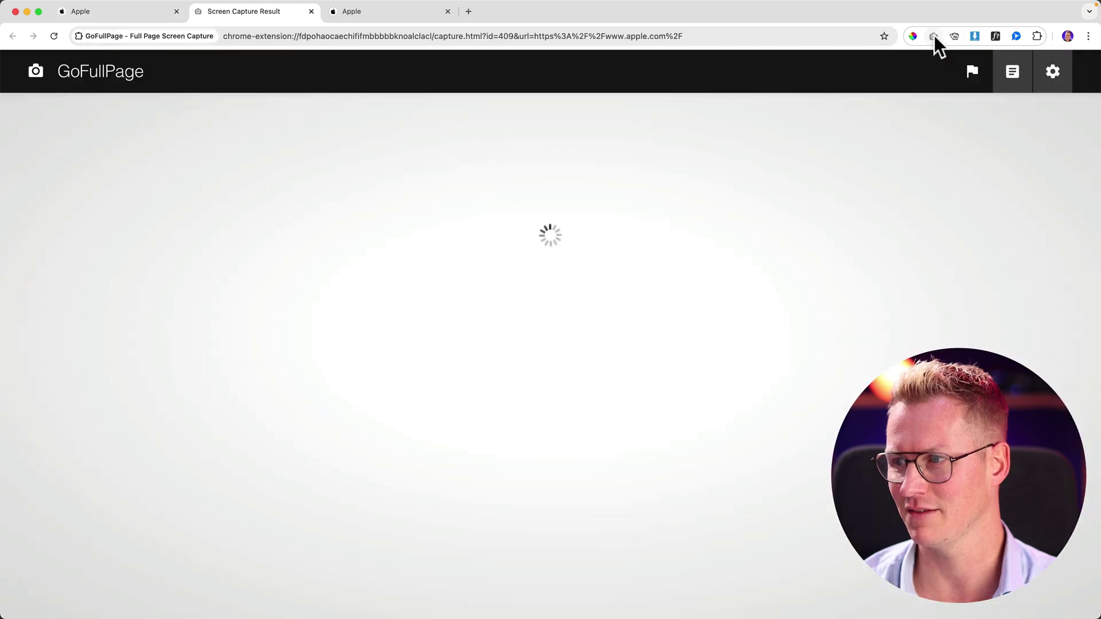
left_click(977, 76)
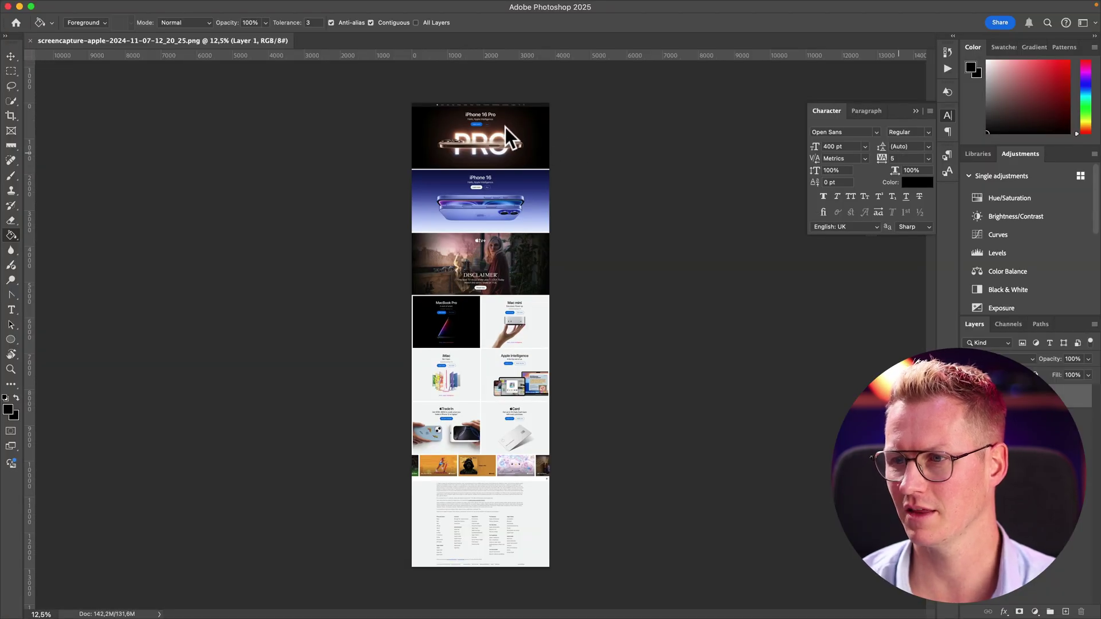
Inspect the Apple homepage capture in Photoshop up close and as a whole, and minimise its window
scroll(505, 137, "up", 10)
scroll(510, 123, "down", 8)
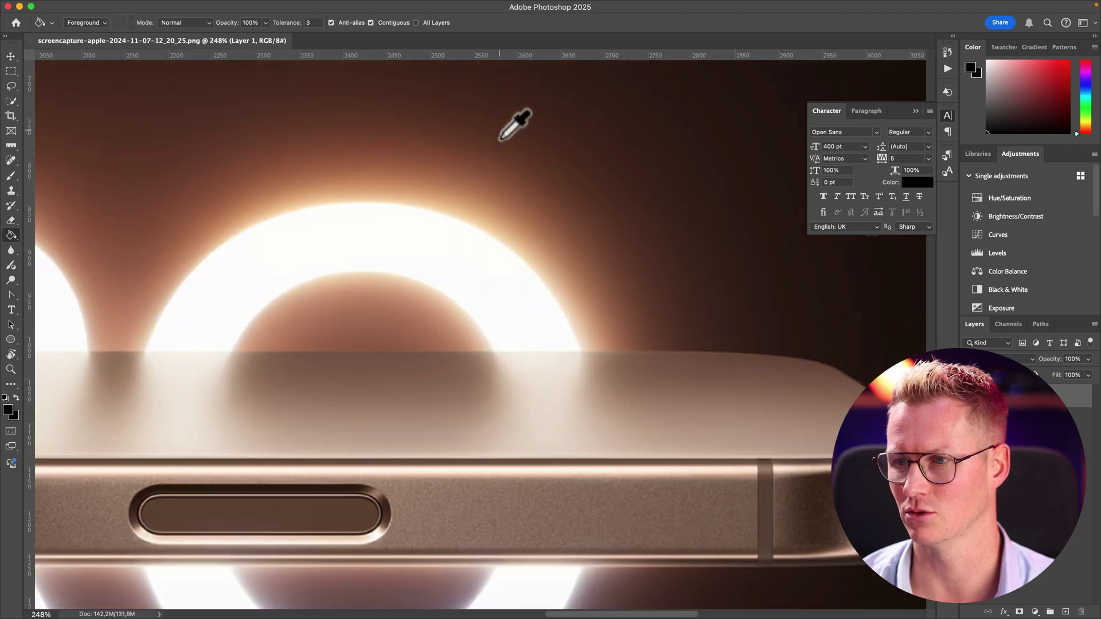
scroll(498, 150, "up", 3)
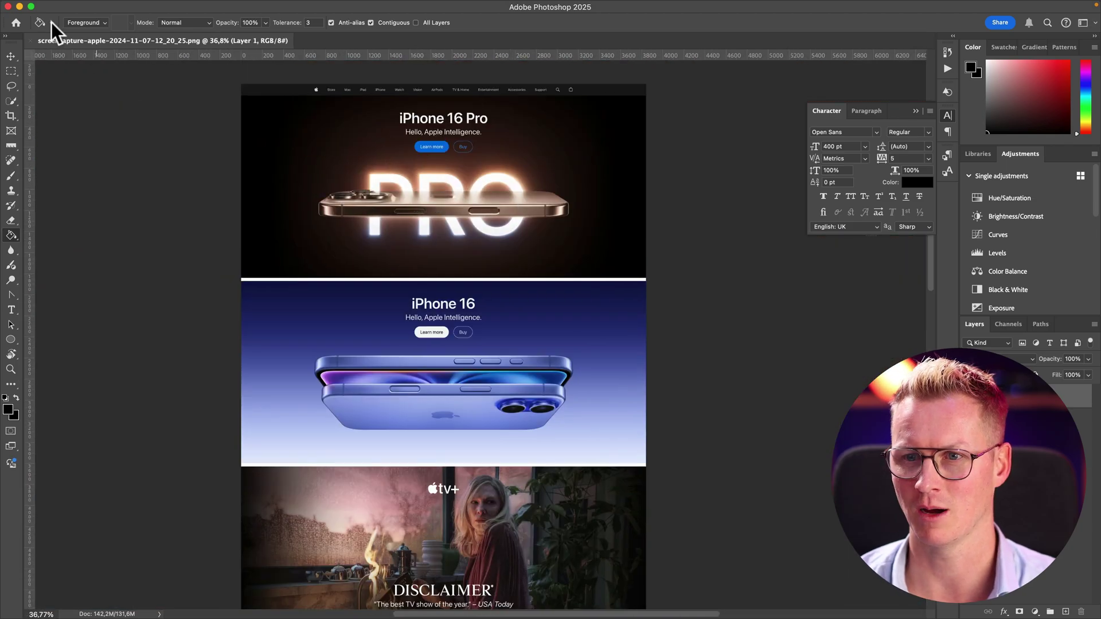
left_click(19, 6)
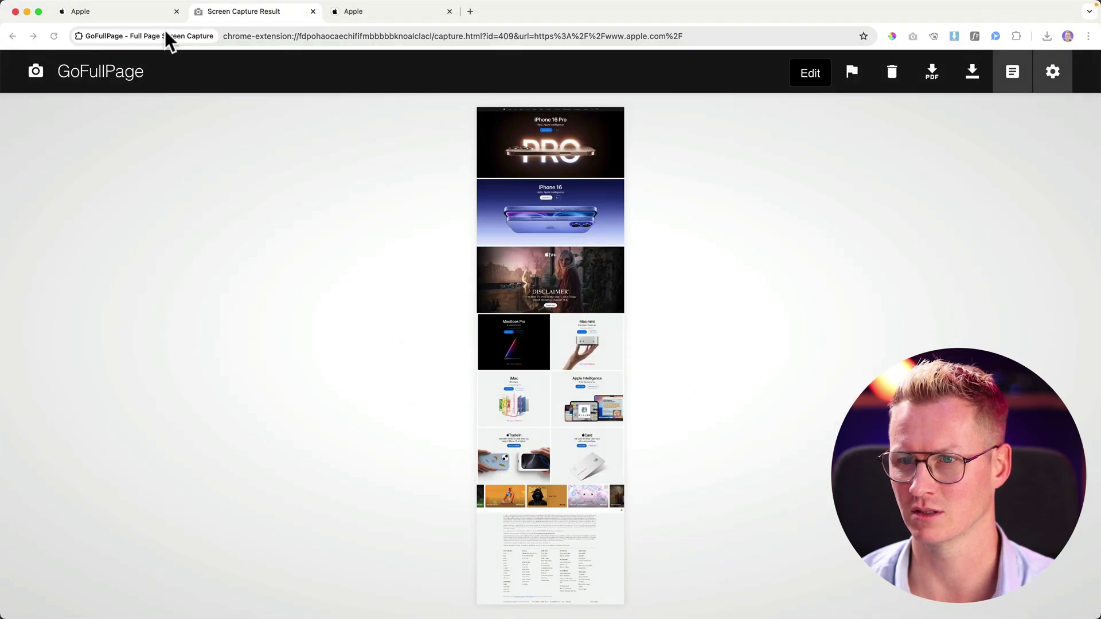
Return to the WordPress copy in the browser and look over its hero and iPhone sections against the captured page
left_click(129, 11)
left_click(336, 10)
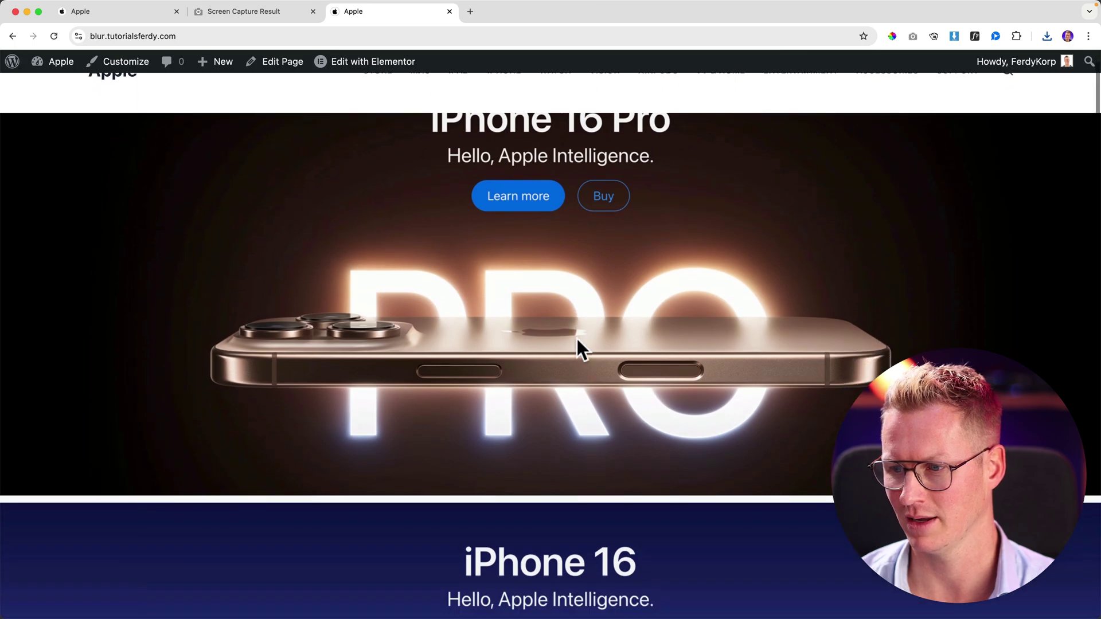
scroll(577, 340, "down", 7)
scroll(557, 335, "up", 8)
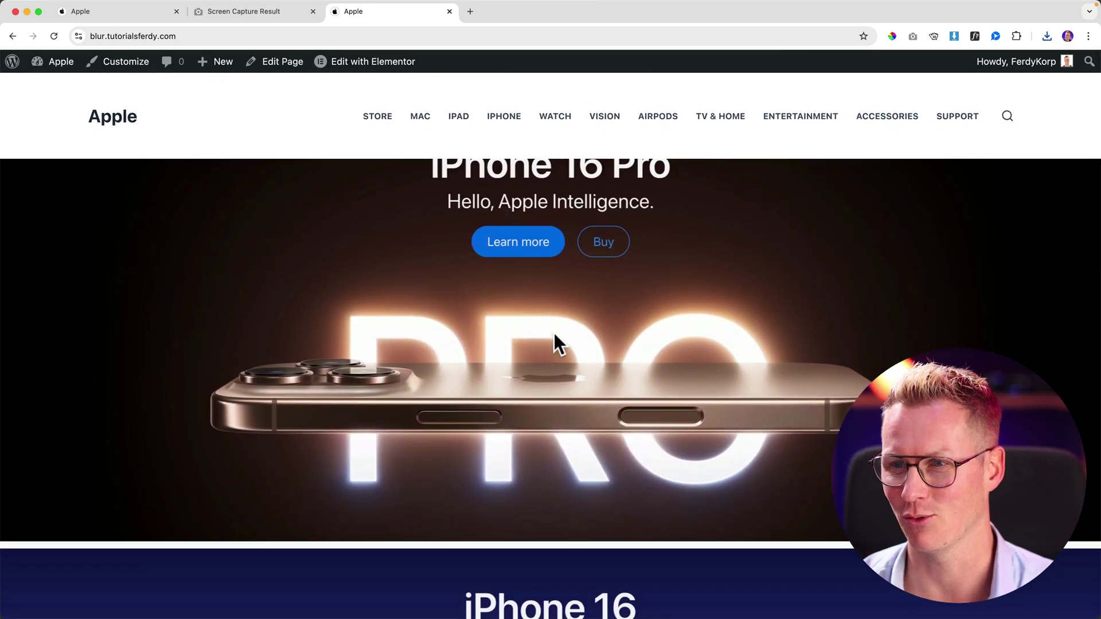
Close the screen capture result and browse all SVGs from apple.com with svg-grabber
left_click(313, 11)
left_click(108, 17)
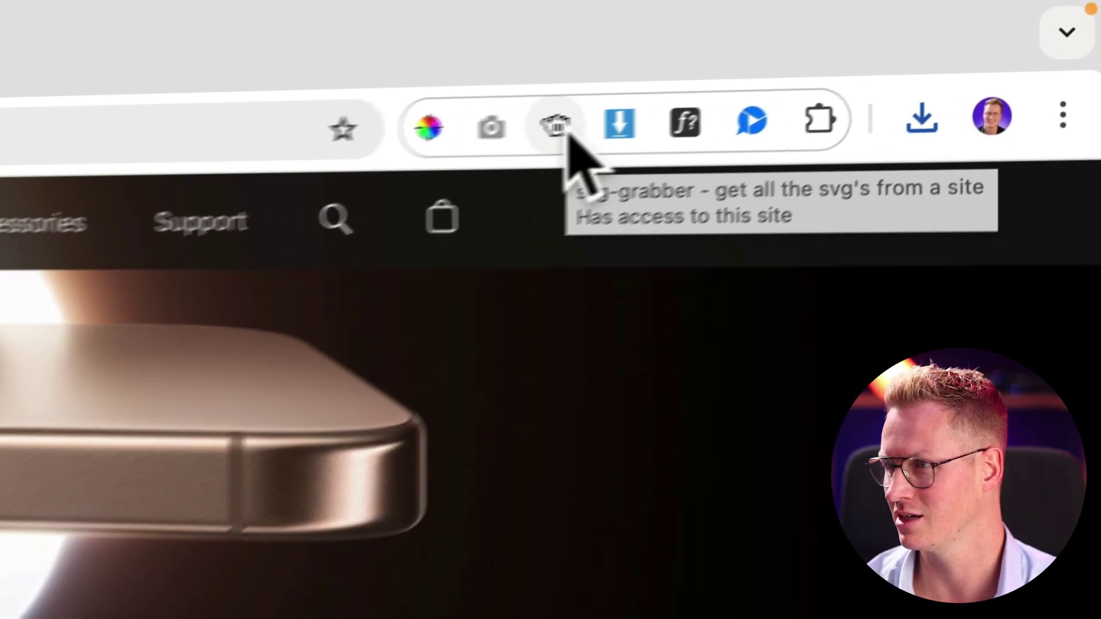
left_click(520, 137)
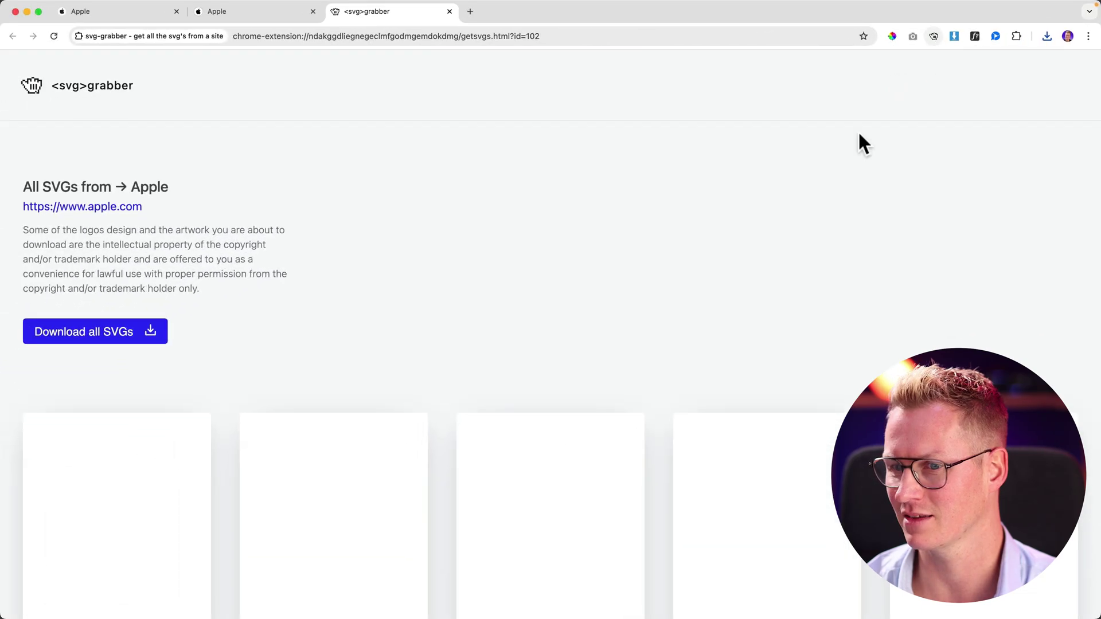
scroll(531, 410, "down", 4)
scroll(530, 406, "down", 14)
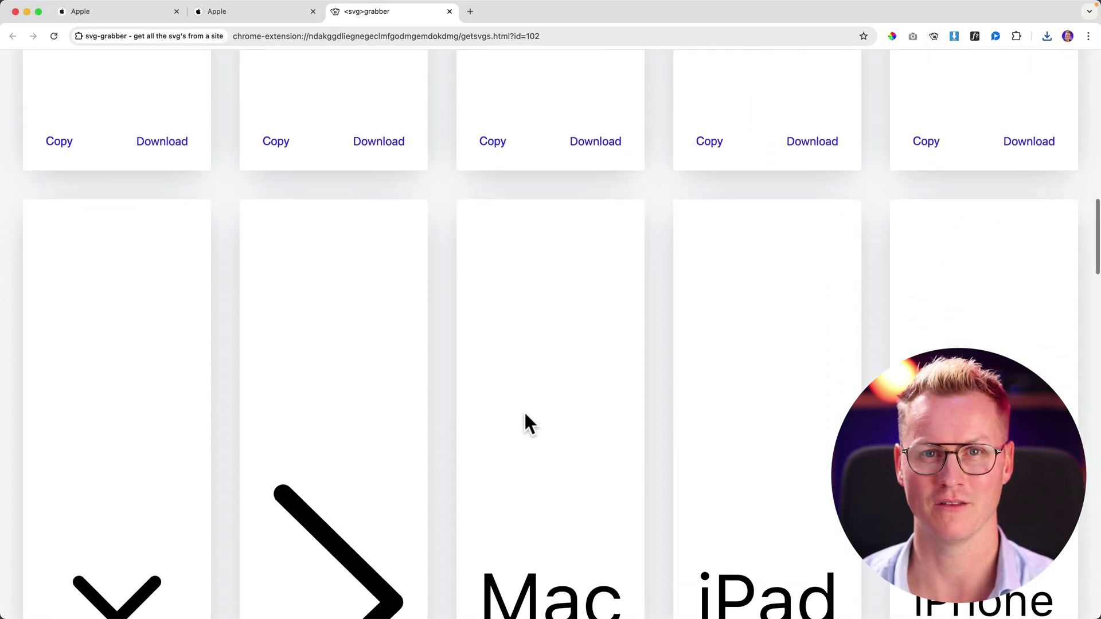
scroll(525, 411, "up", 12)
scroll(528, 391, "up", 10)
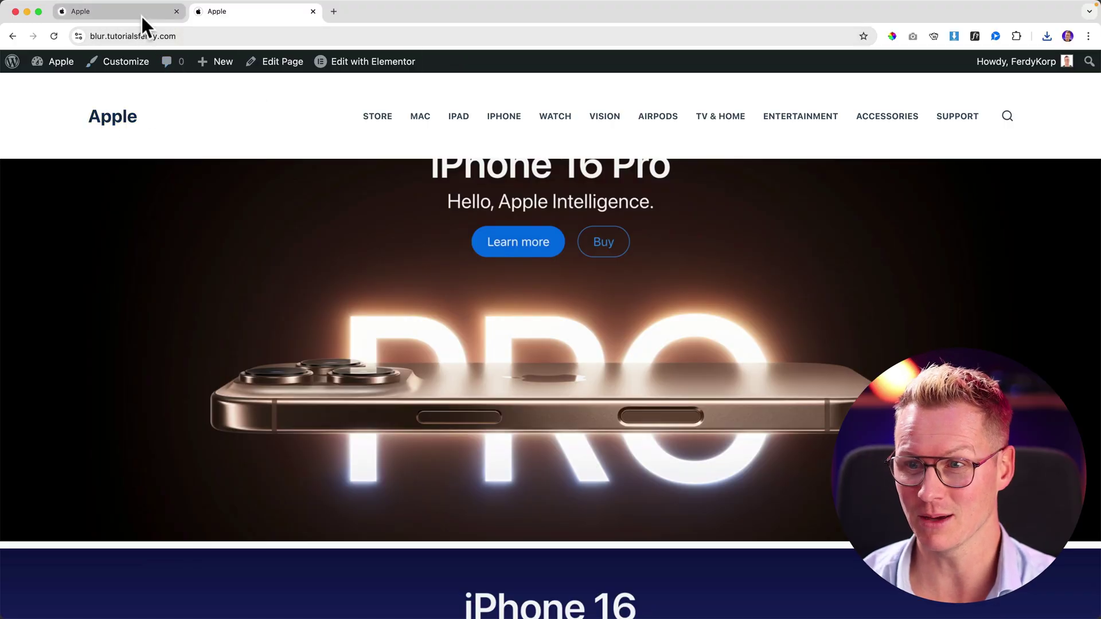
Look through the WordPress copy down to the Mac mini and iMac sections and compare its header with apple.com
scroll(208, 147, "down", 10)
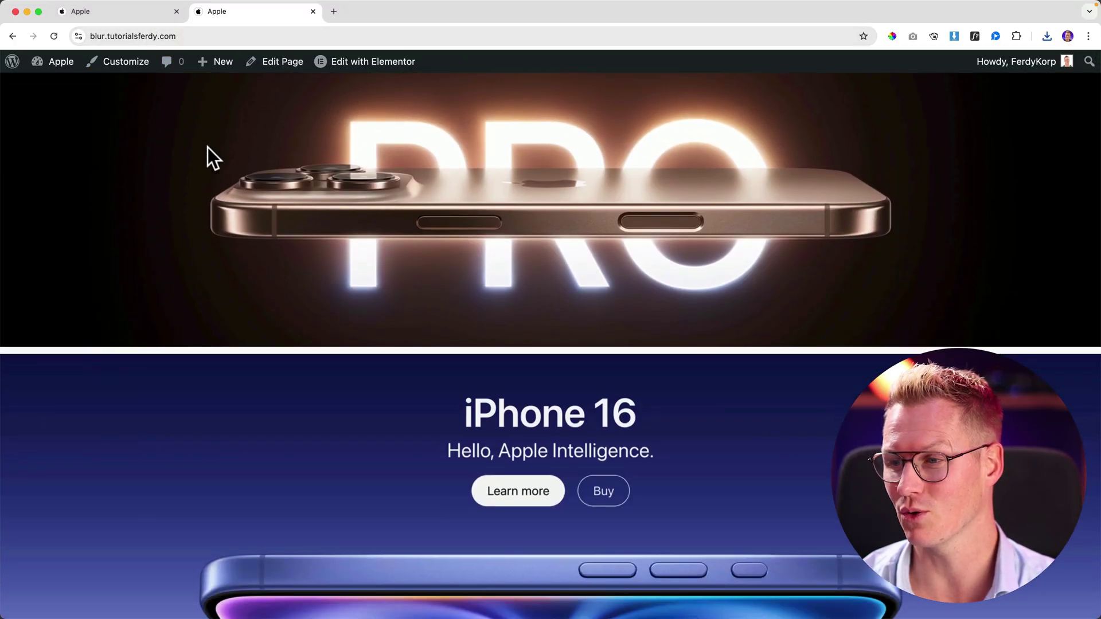
scroll(220, 170, "down", 5)
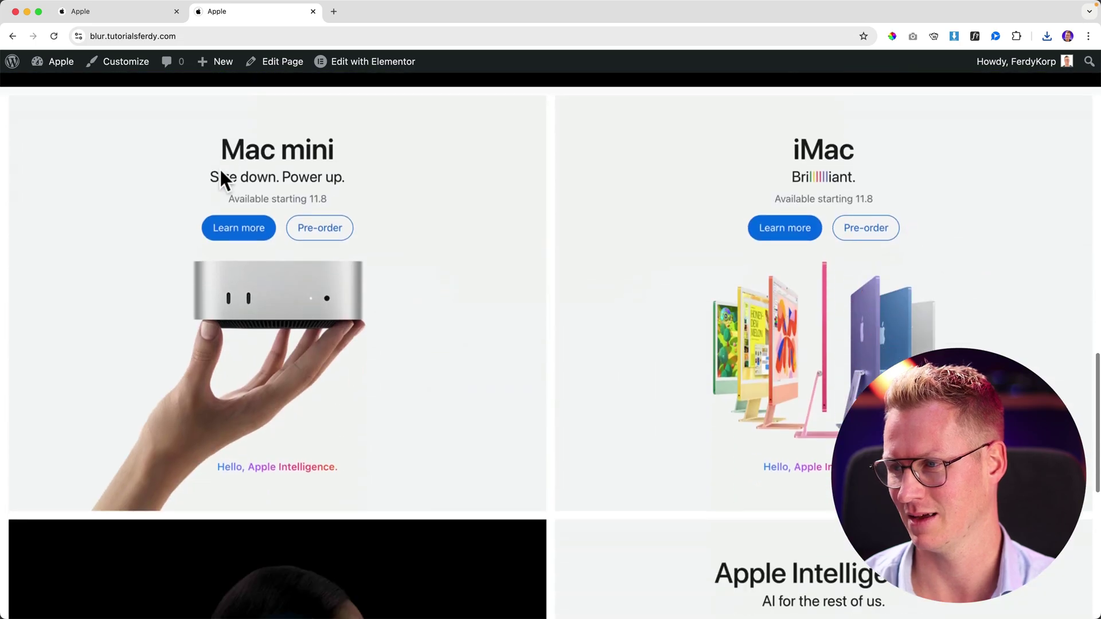
scroll(219, 167, "up", 20)
left_click(138, 24)
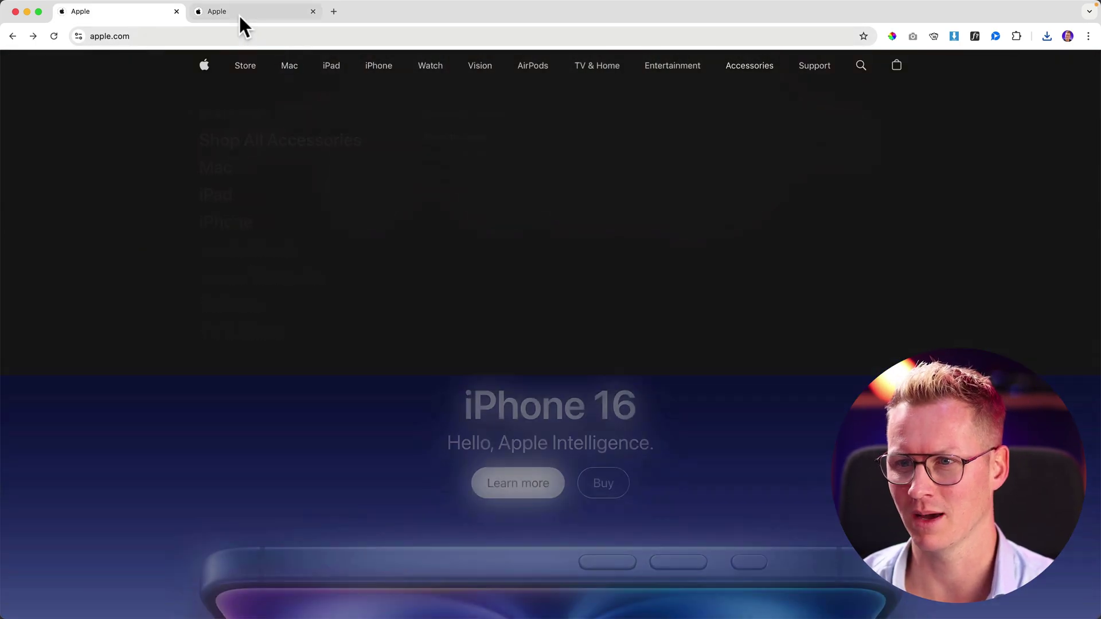
In the WordPress copy's customizer, set Apple-Logo-Grey.png as the header logo and turn off the site title
left_click(237, 17)
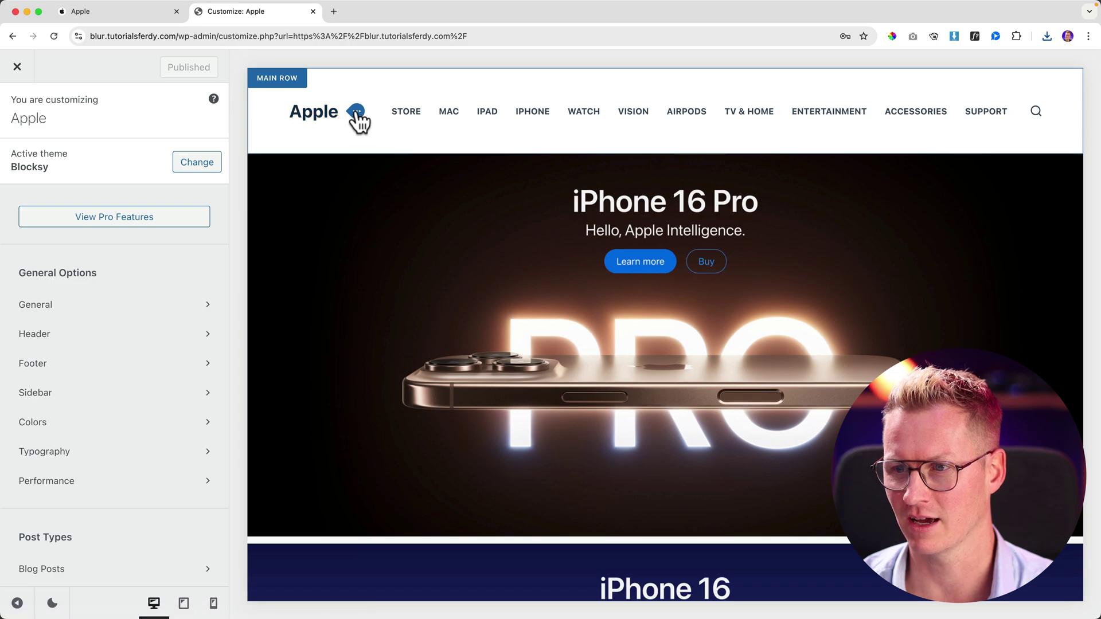
left_click(356, 112)
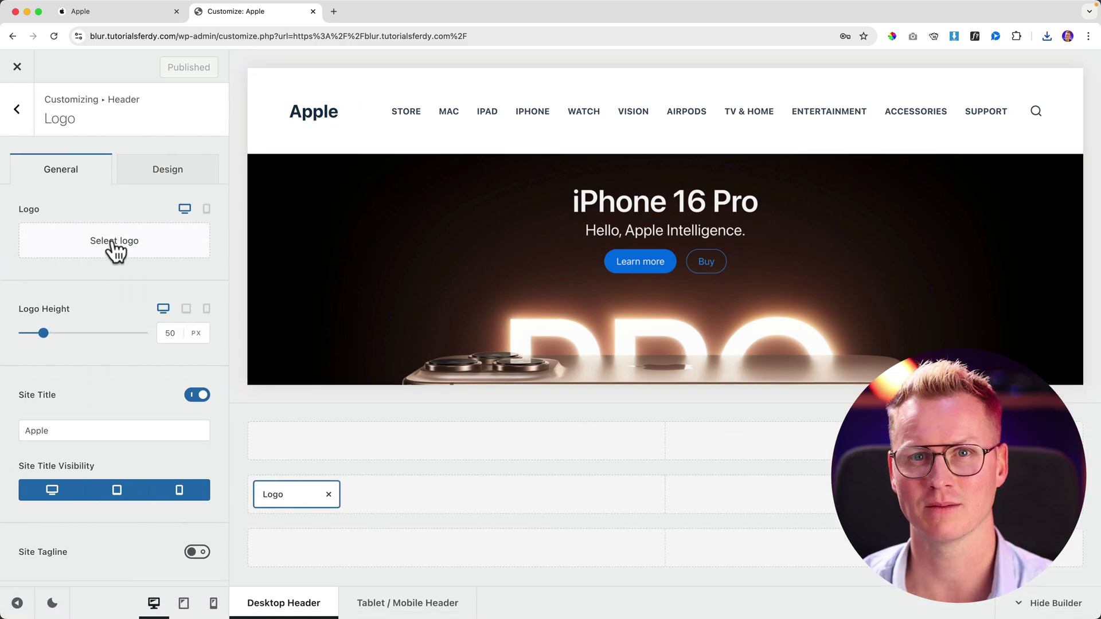
left_click(115, 242)
left_click(84, 251)
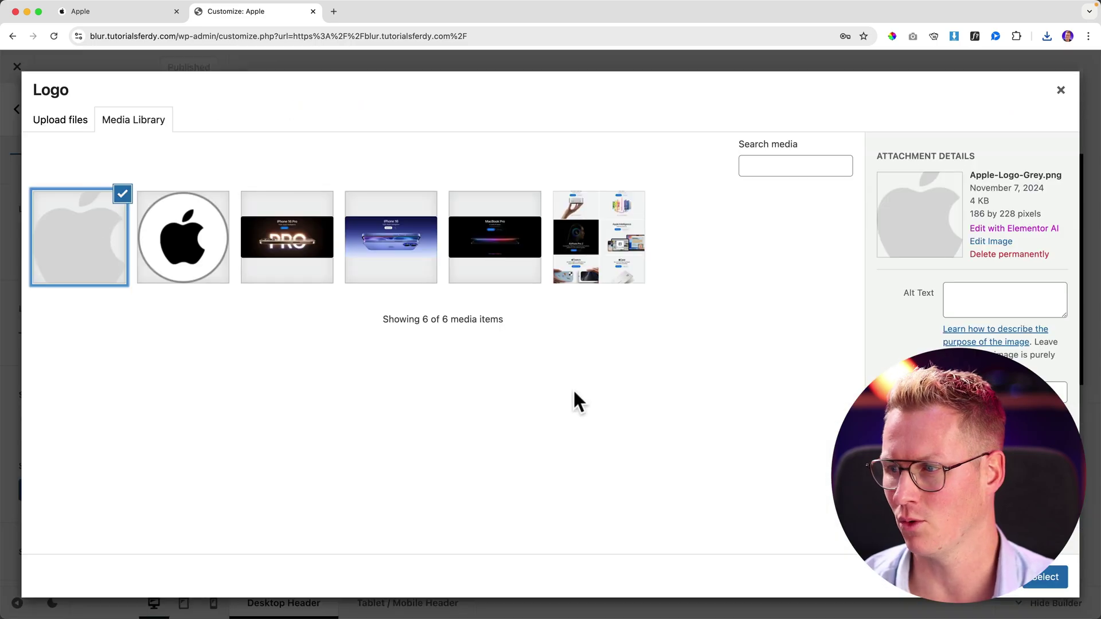
left_click(1045, 577)
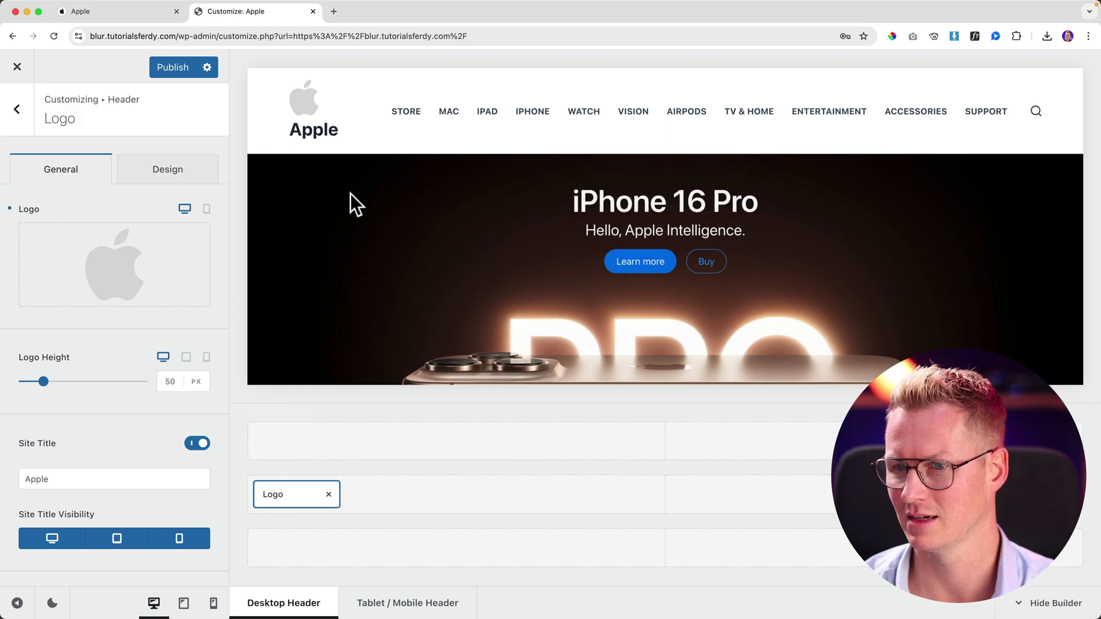
left_click(196, 446)
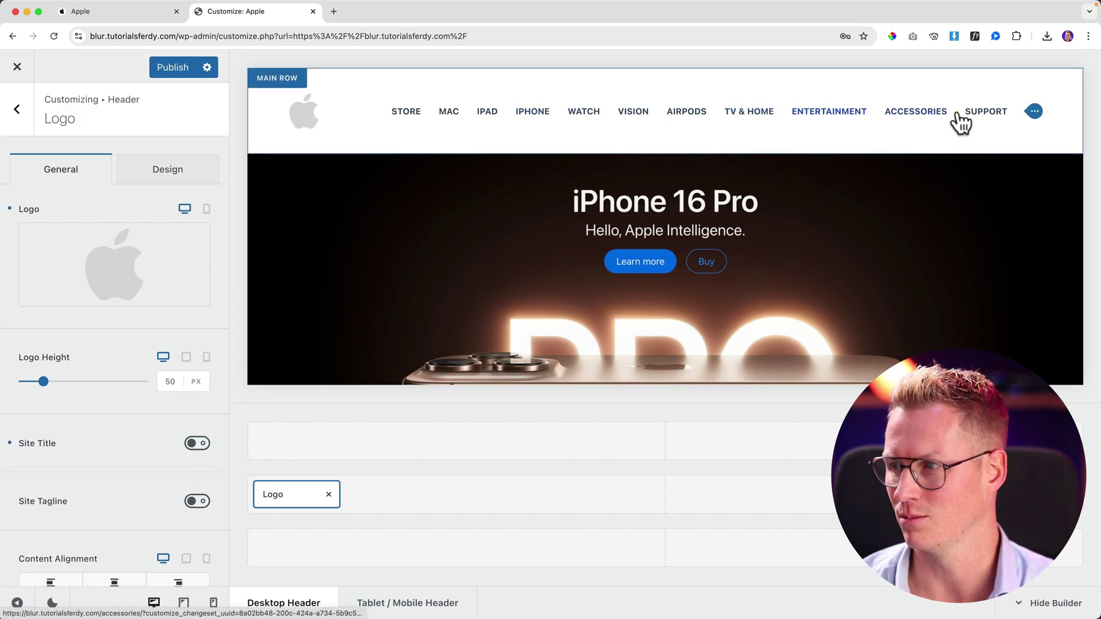
Set the header's Menu 1 top-level font weight to Medium 500
left_click(1034, 115)
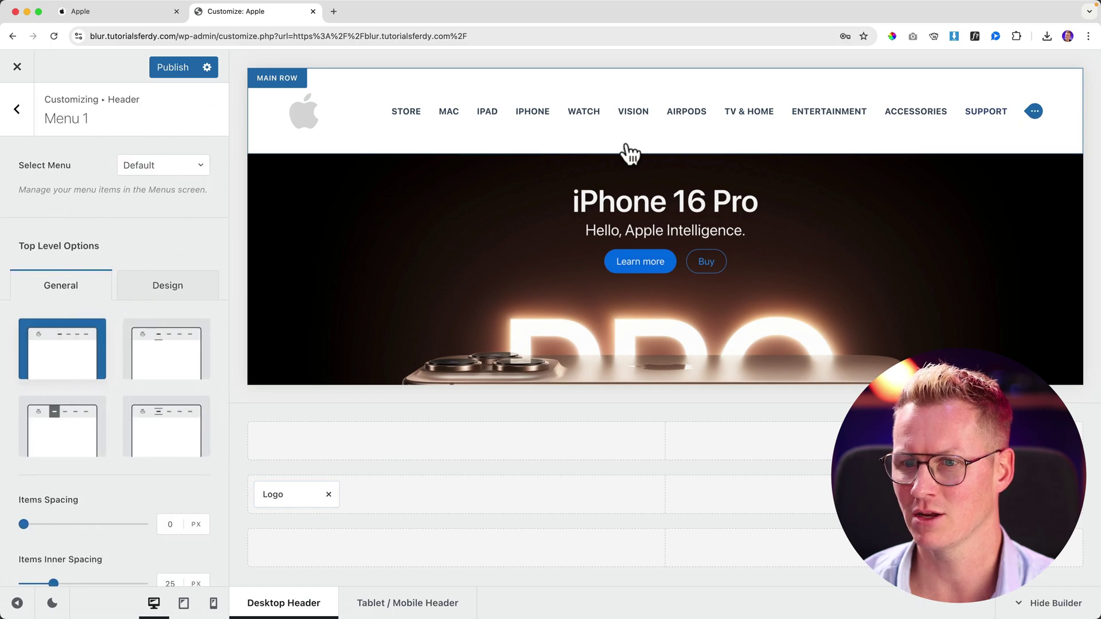
left_click(163, 298)
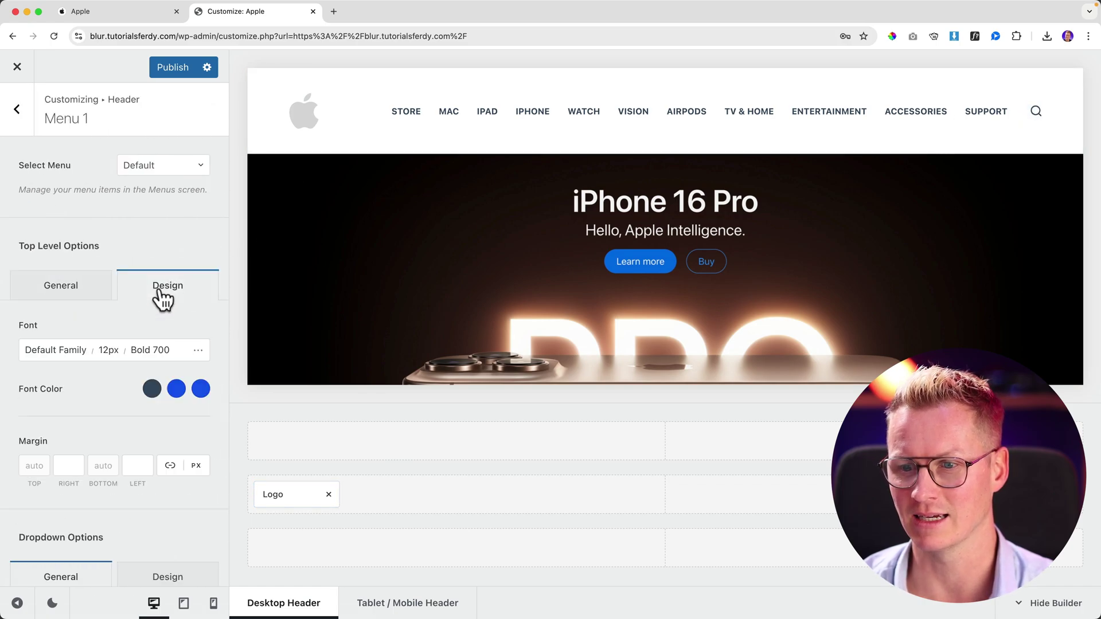
left_click(150, 353)
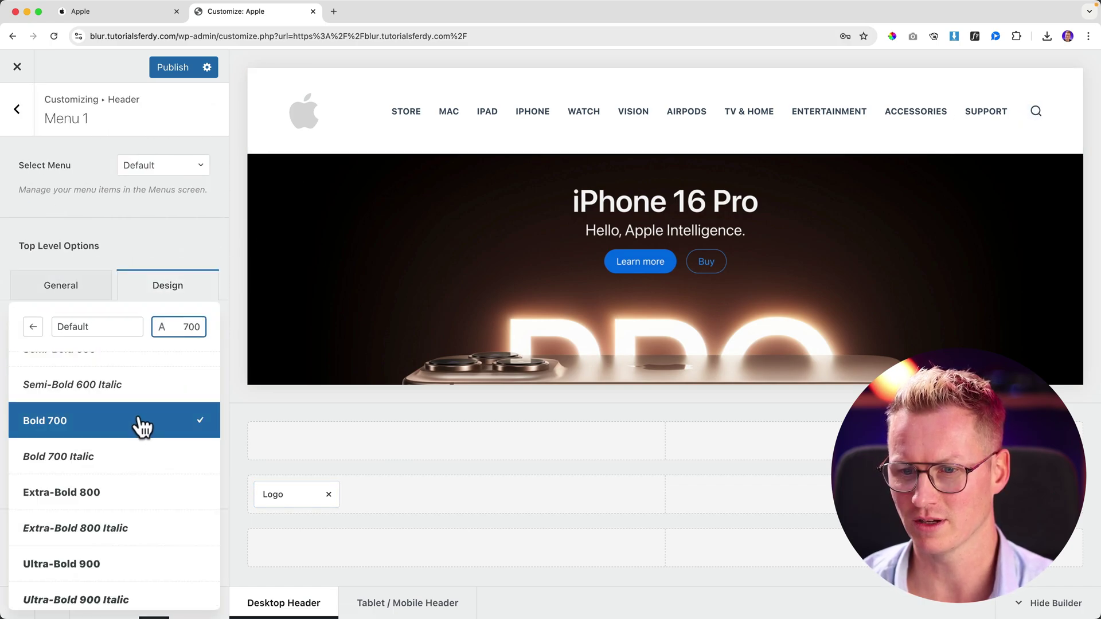
scroll(140, 422, "up", 3)
left_click(85, 390)
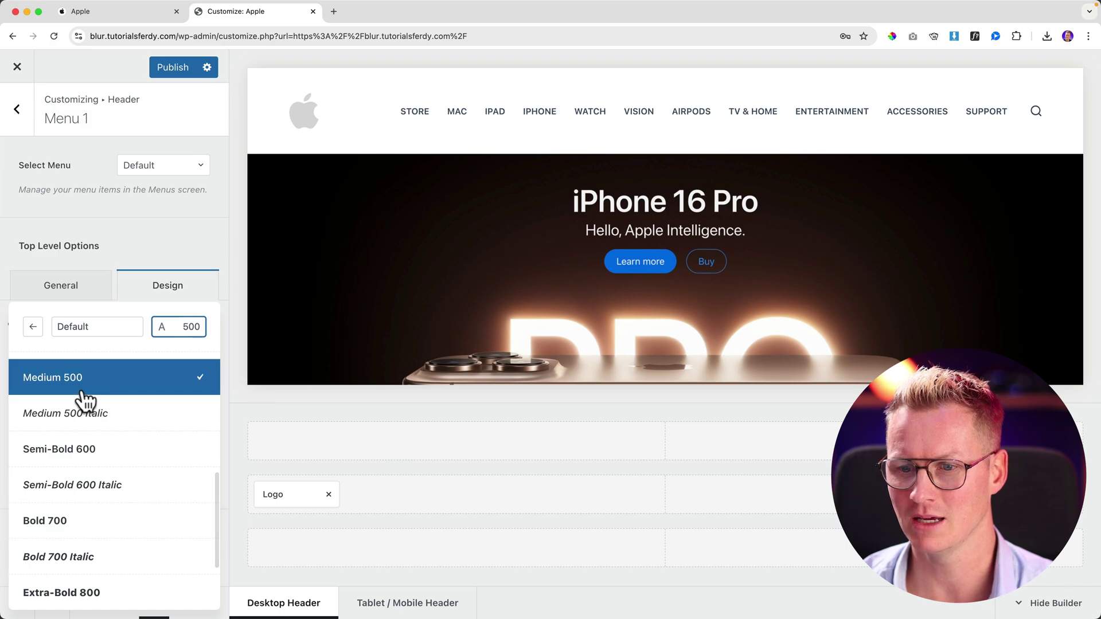
left_click(159, 272)
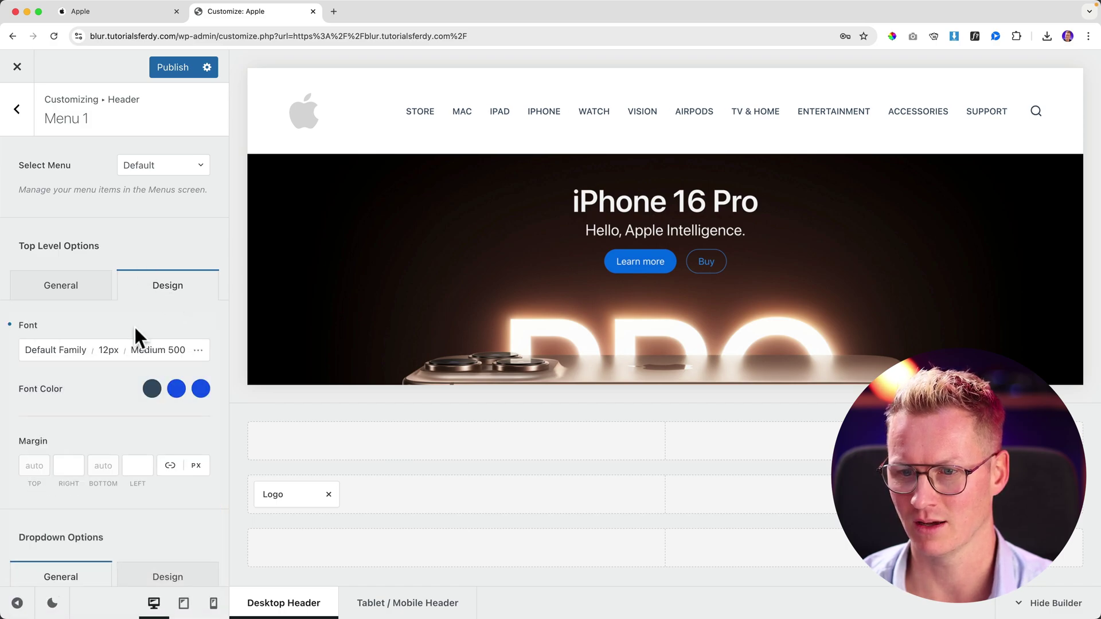
Turn off the uppercase text transform in the Menu 1 top-level font settings
left_click(201, 357)
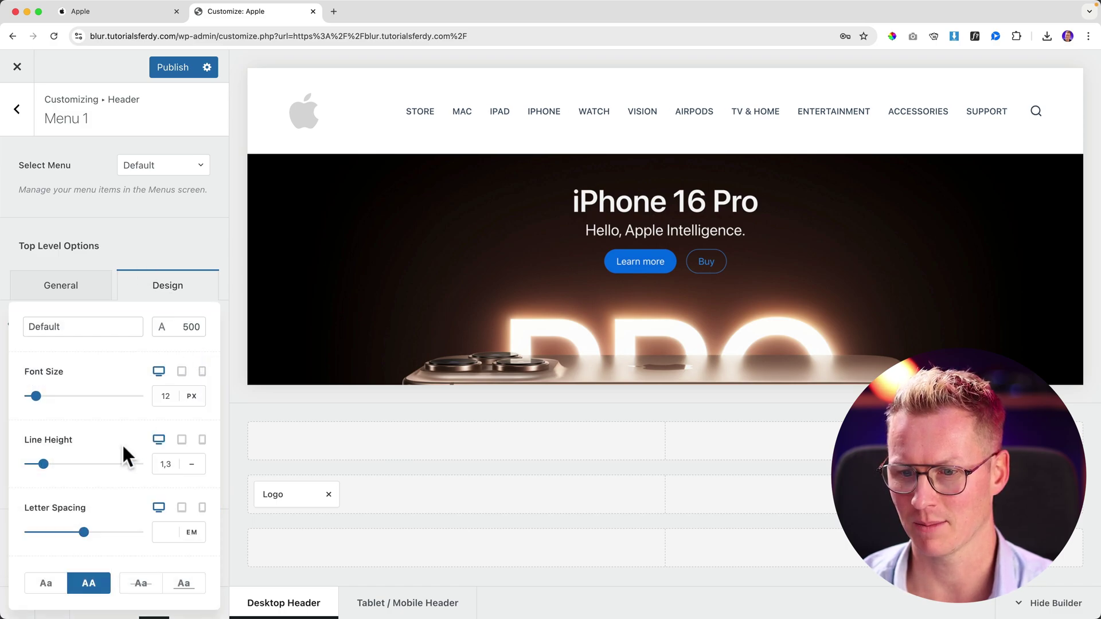
left_click(92, 585)
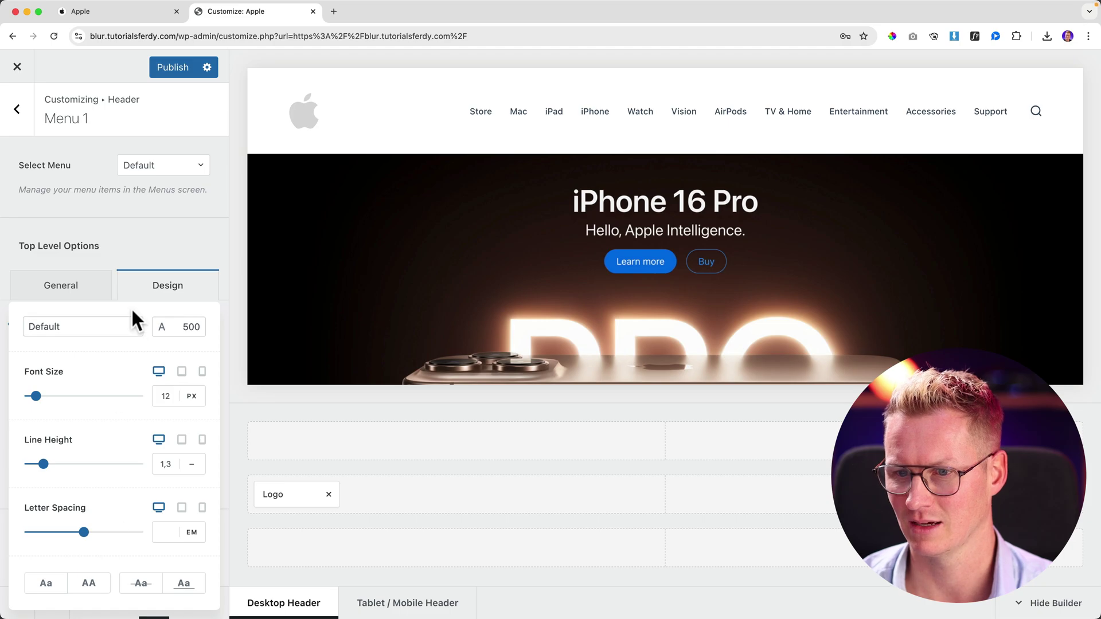
left_click(150, 290)
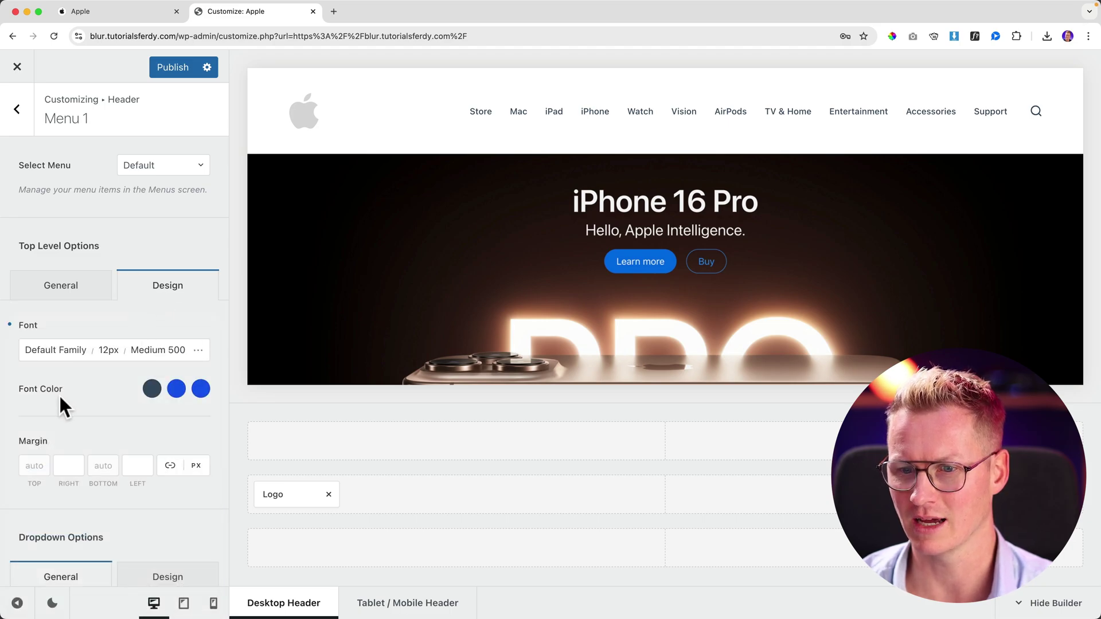
Set the initial font color of the Menu 1 top-level items to #D9D9D9
left_click(152, 390)
left_click(147, 299)
key("BackSpace")
type("ar(--theme-text-colora")
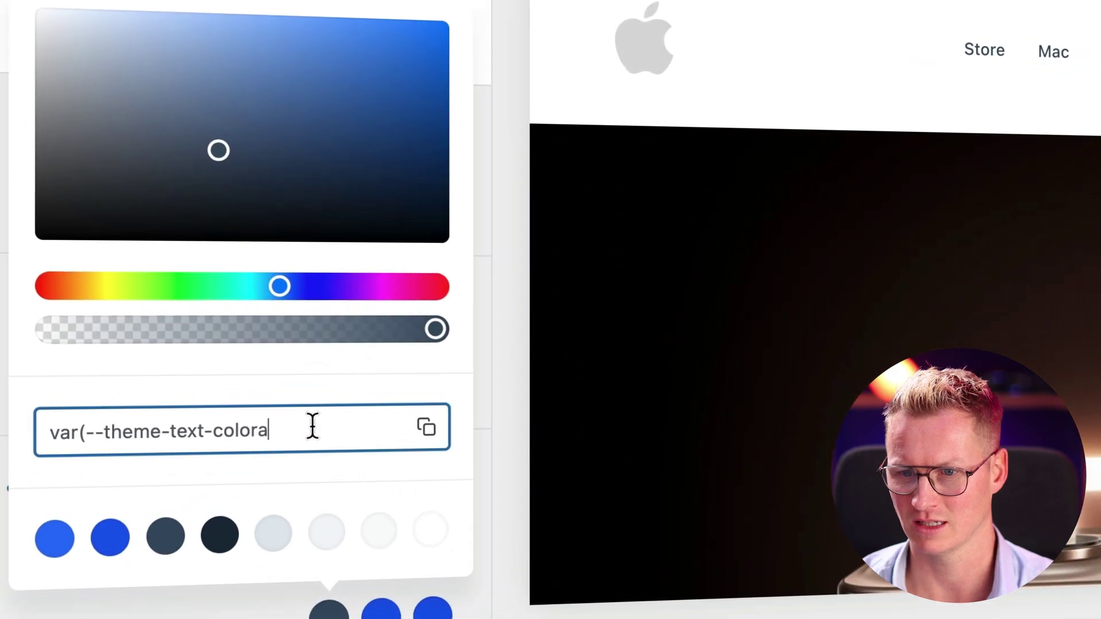
key("super+a")
type("#")
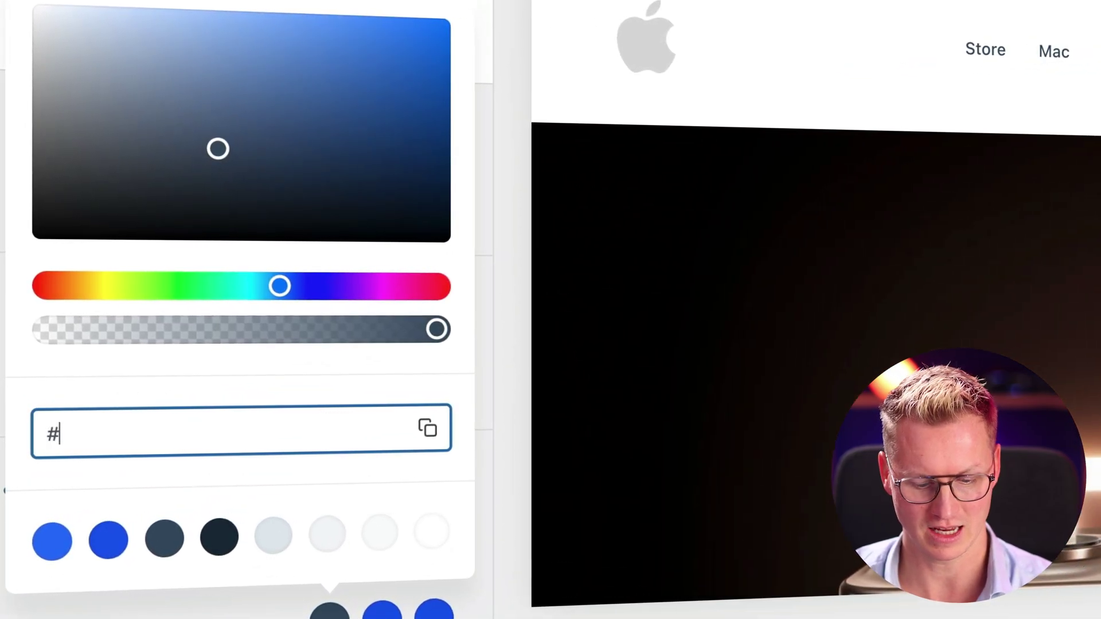
type("D9D9D")
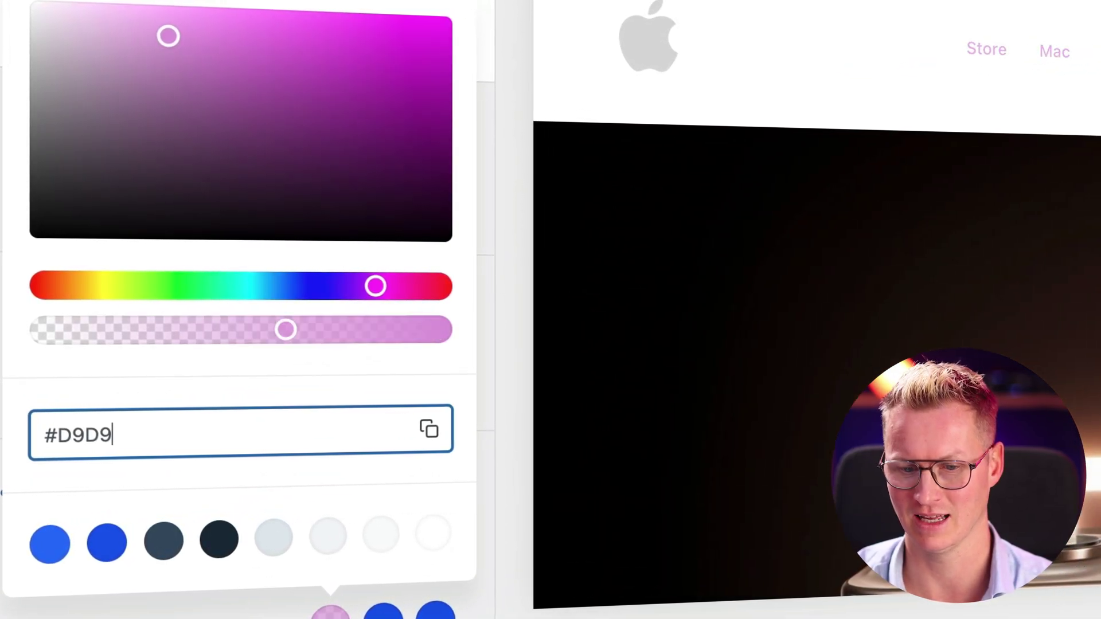
type("9")
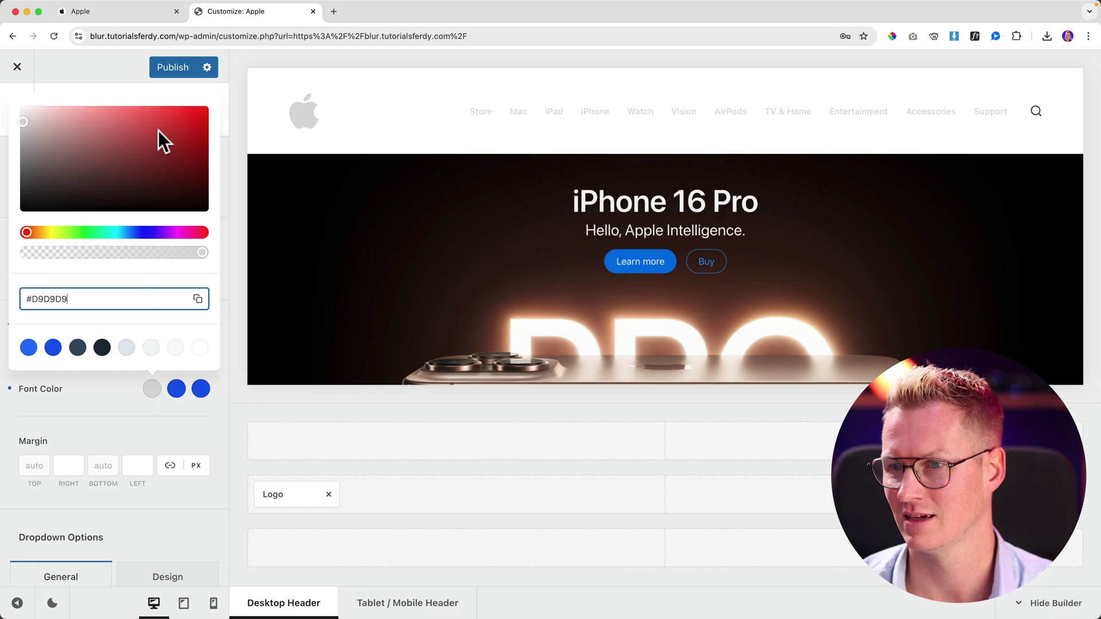
Publish the header changes and set the header main row's minimum height to 40 px
left_click(184, 70)
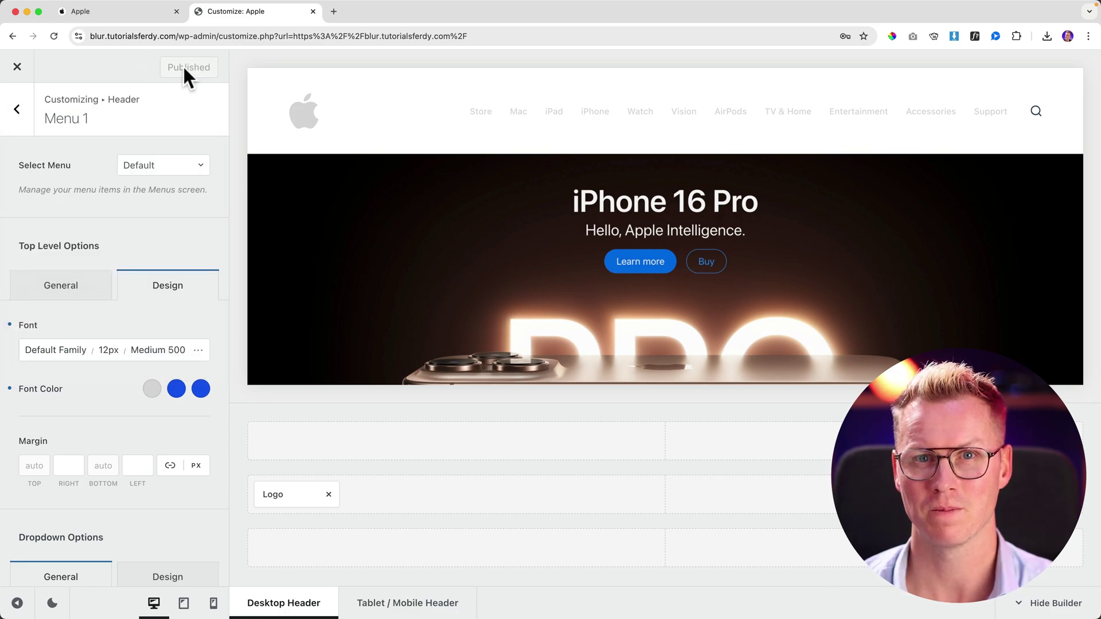
left_click(275, 85)
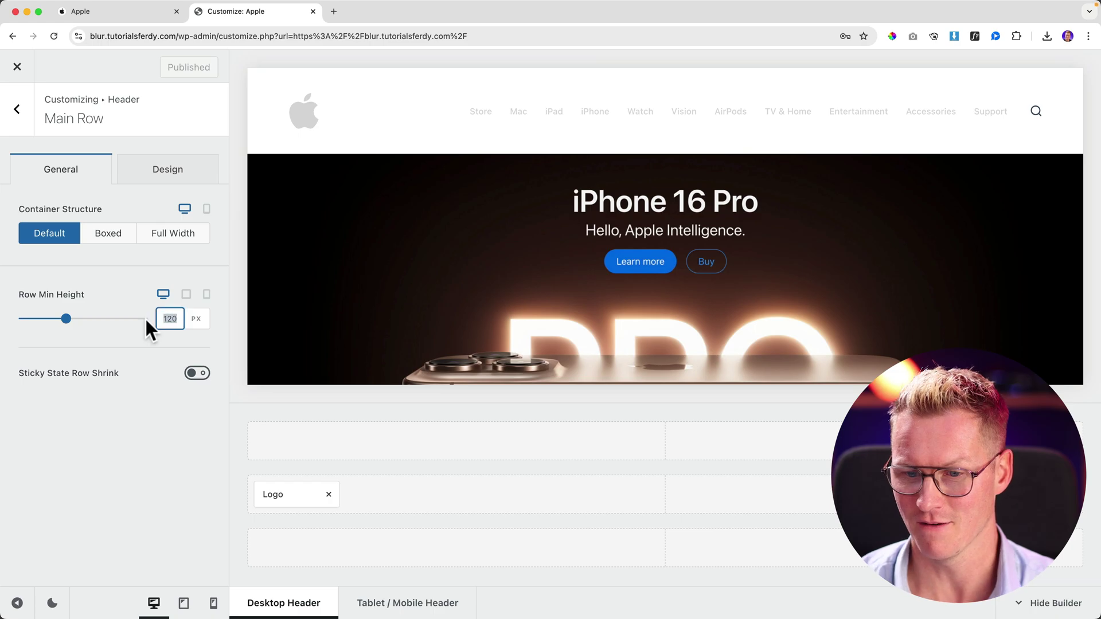
type("40")
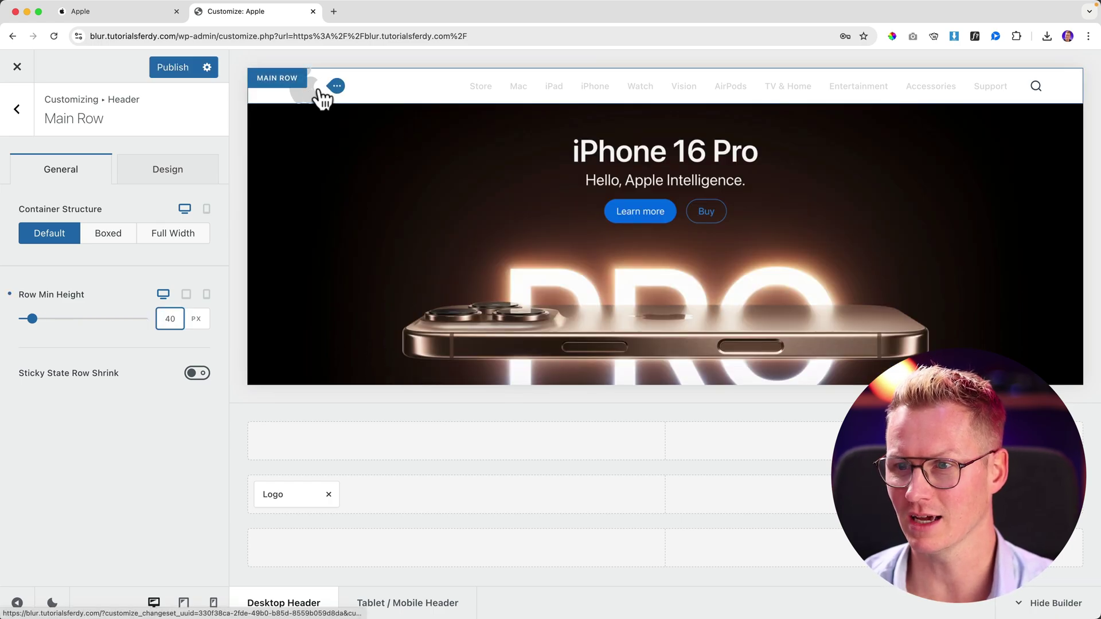
Set the header logo's height to 16 px
left_click(338, 88)
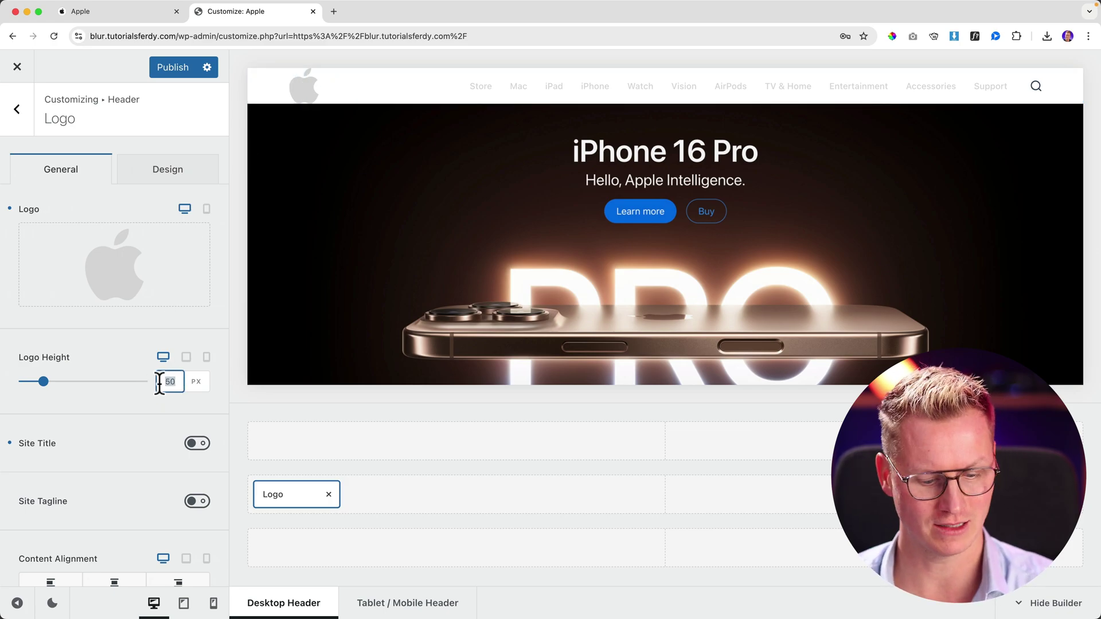
type("16")
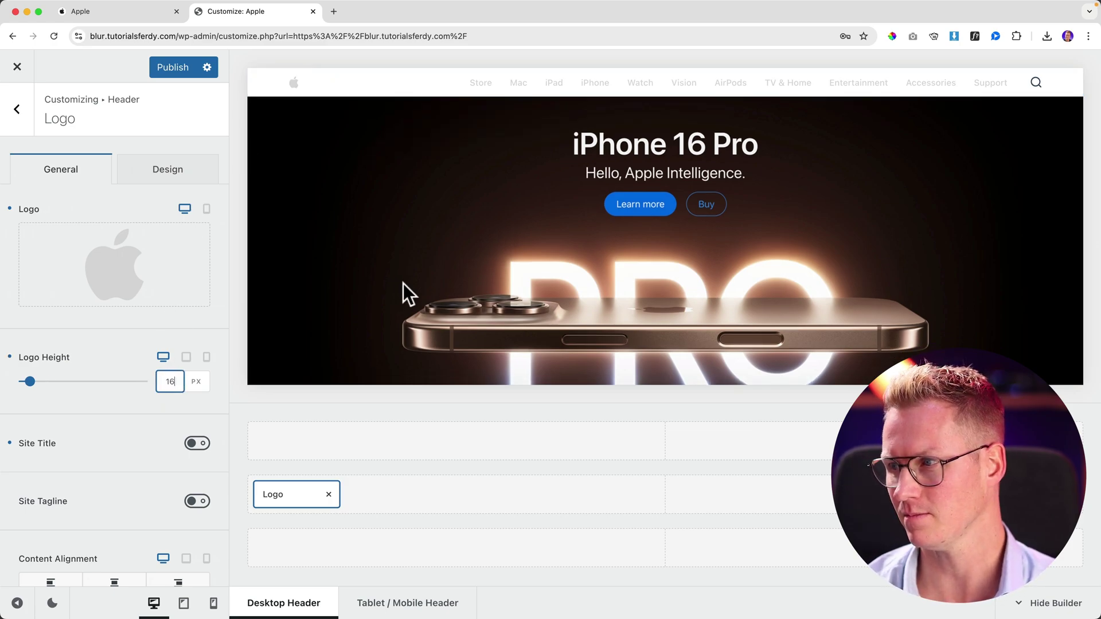
Set the header search icon's initial color to #D9D9D9, comparing with the search icon on the original apple.com page
mouse_move(1033, 90)
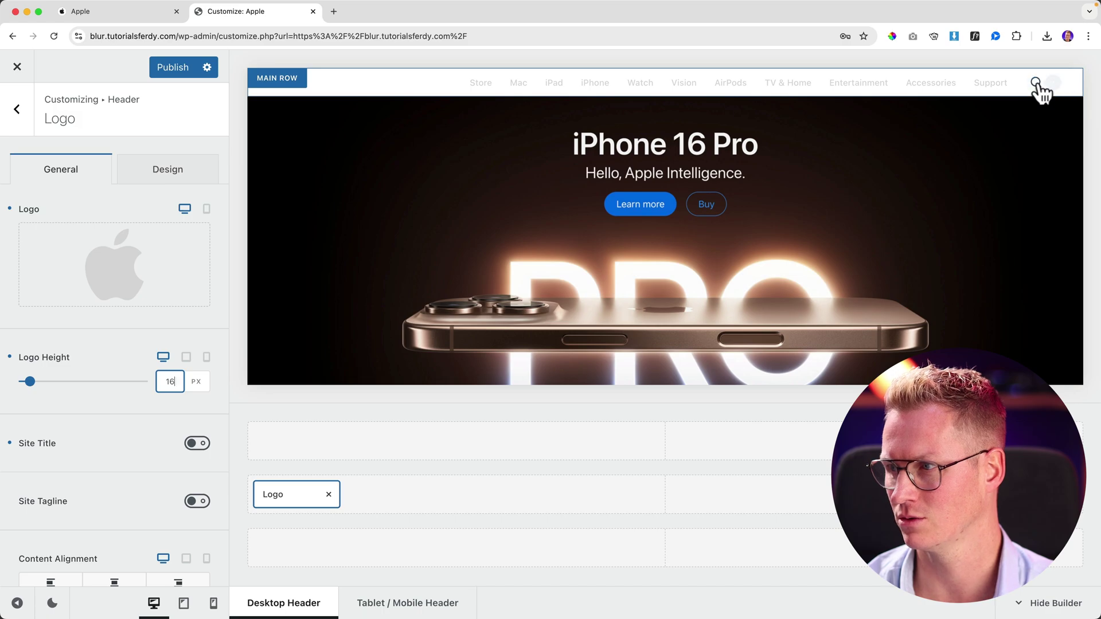
left_click(1058, 85)
left_click(160, 17)
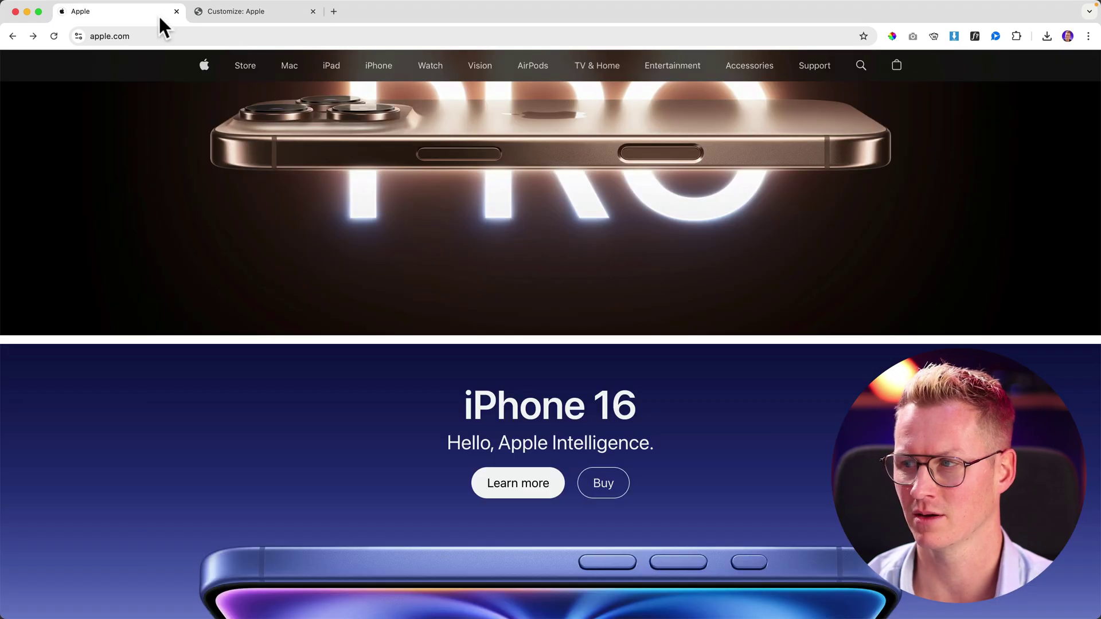
left_click(274, 14)
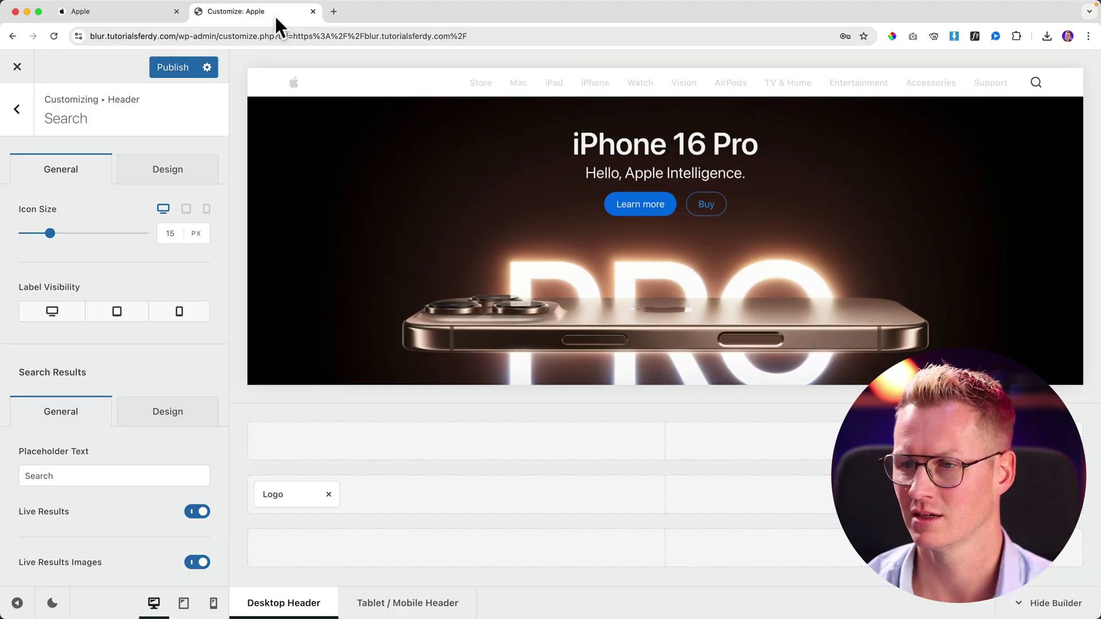
left_click(154, 181)
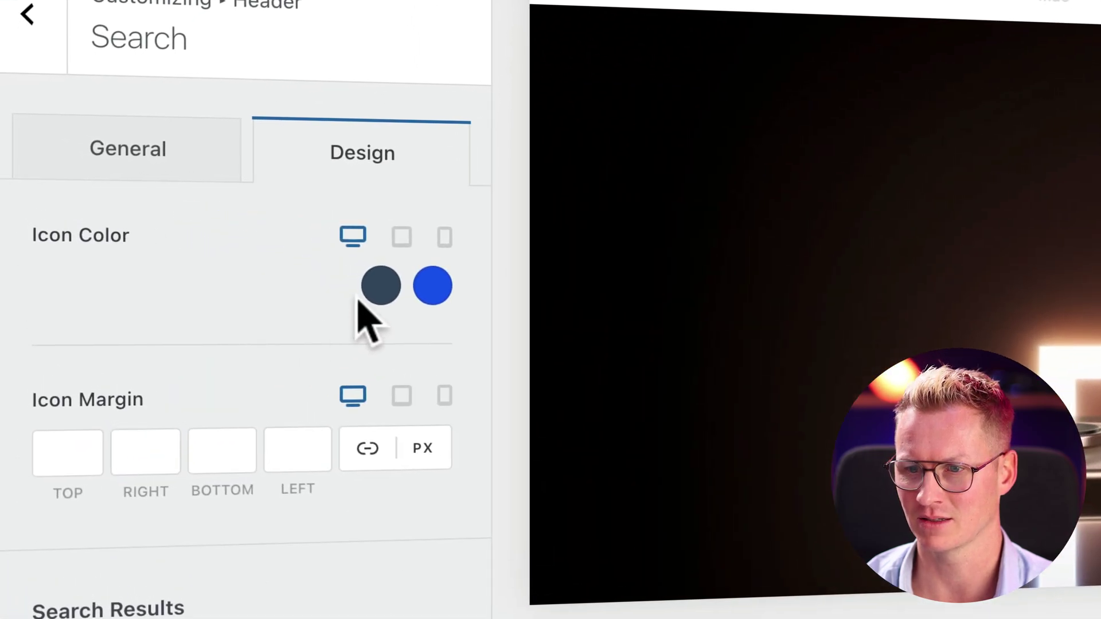
left_click(176, 230)
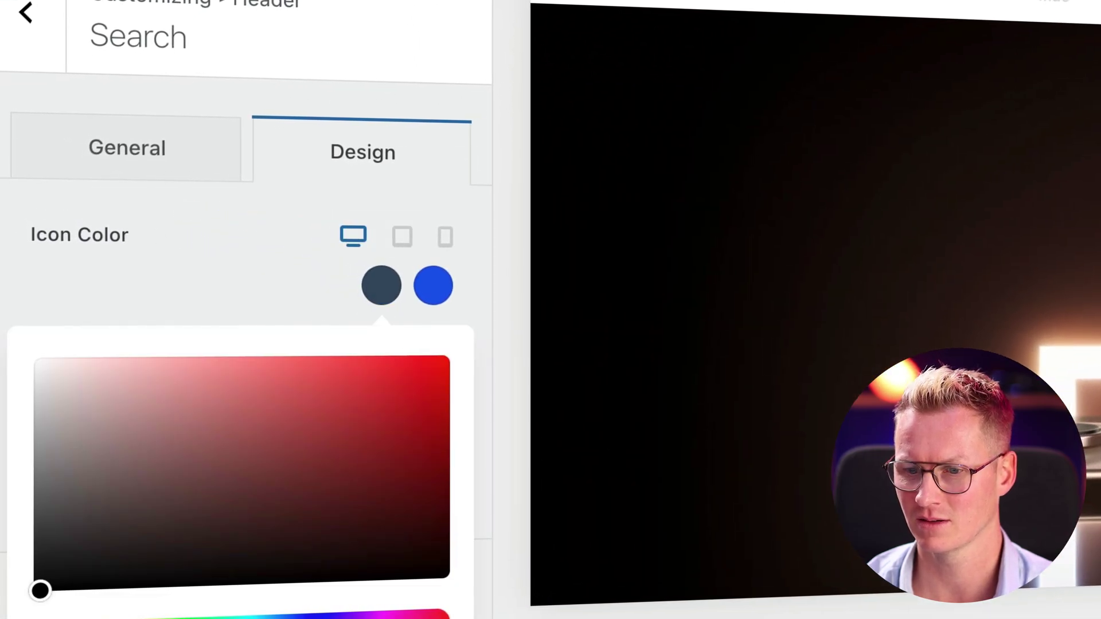
type("dadada")
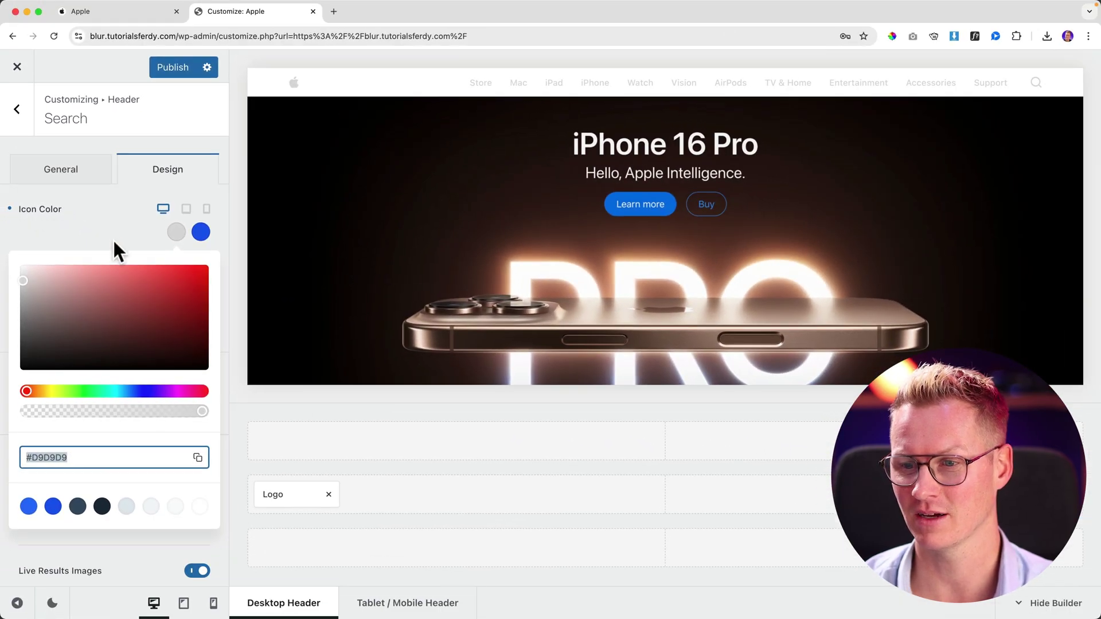
left_click(254, 259)
Set the header search icon's hover color to #D9D9D9
left_click(200, 233)
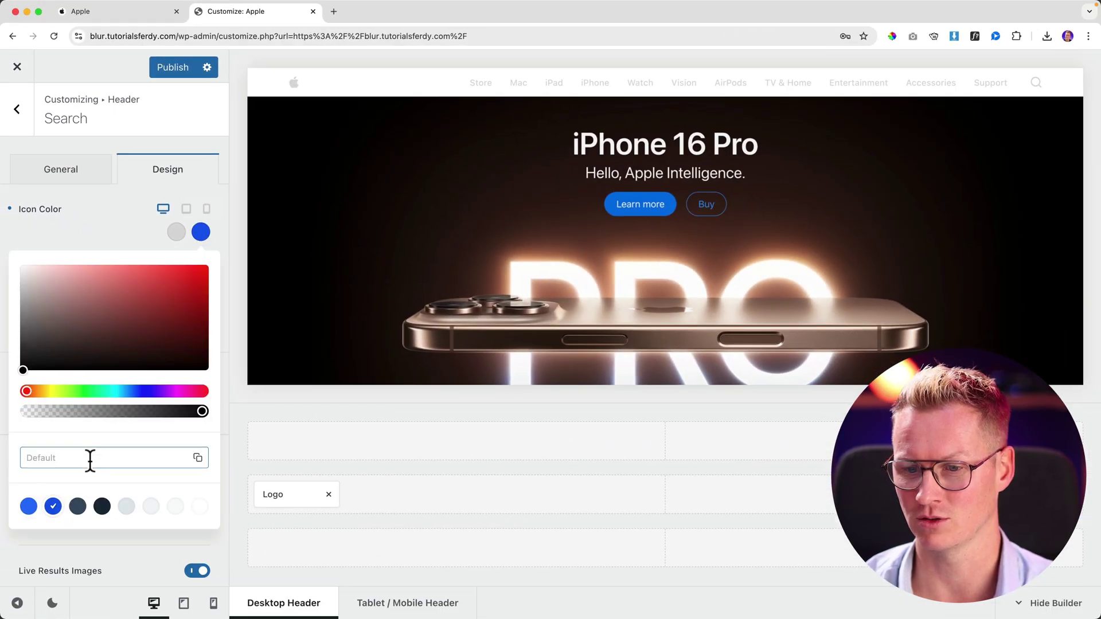
left_click(104, 459)
type("#D9D9D9")
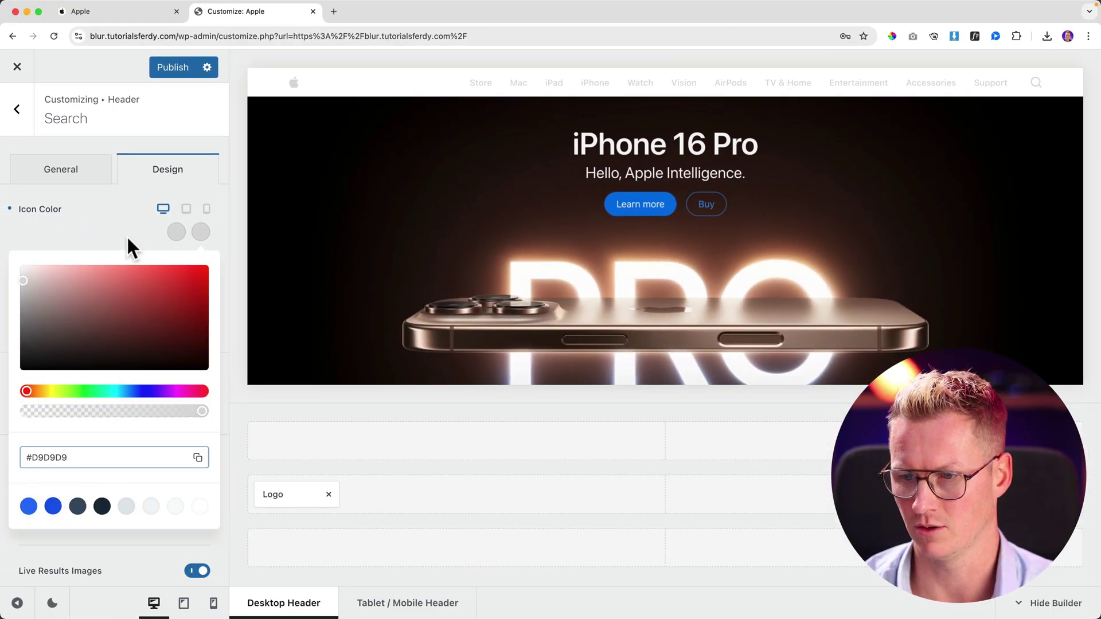
left_click(201, 238)
Enable sticky functionality for the Global Header and check it by scrolling the page preview
left_click(22, 121)
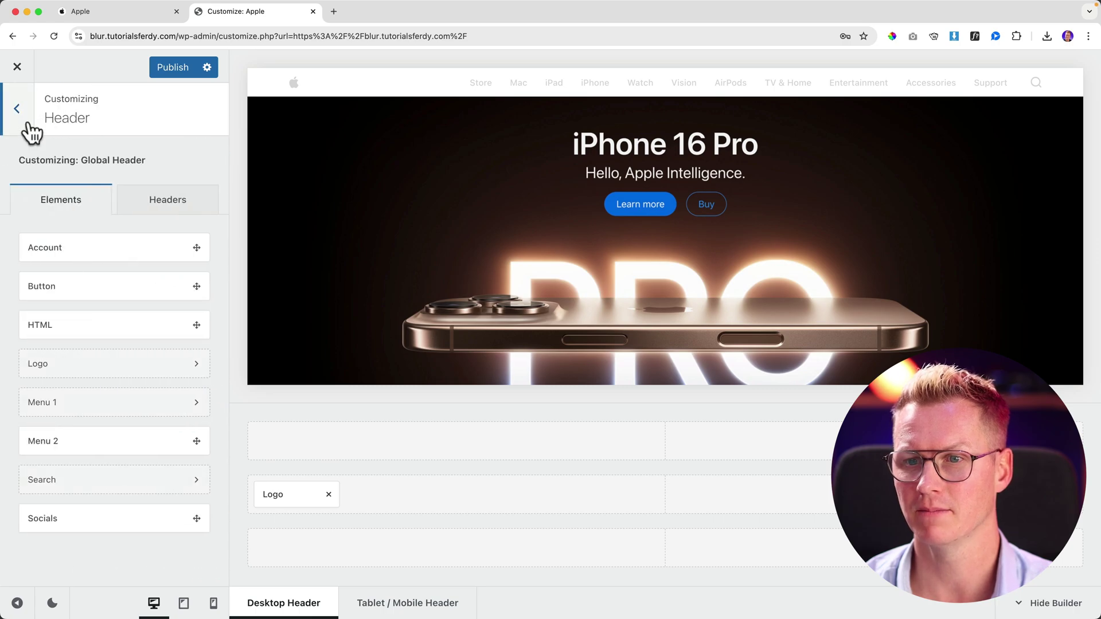
left_click(23, 110)
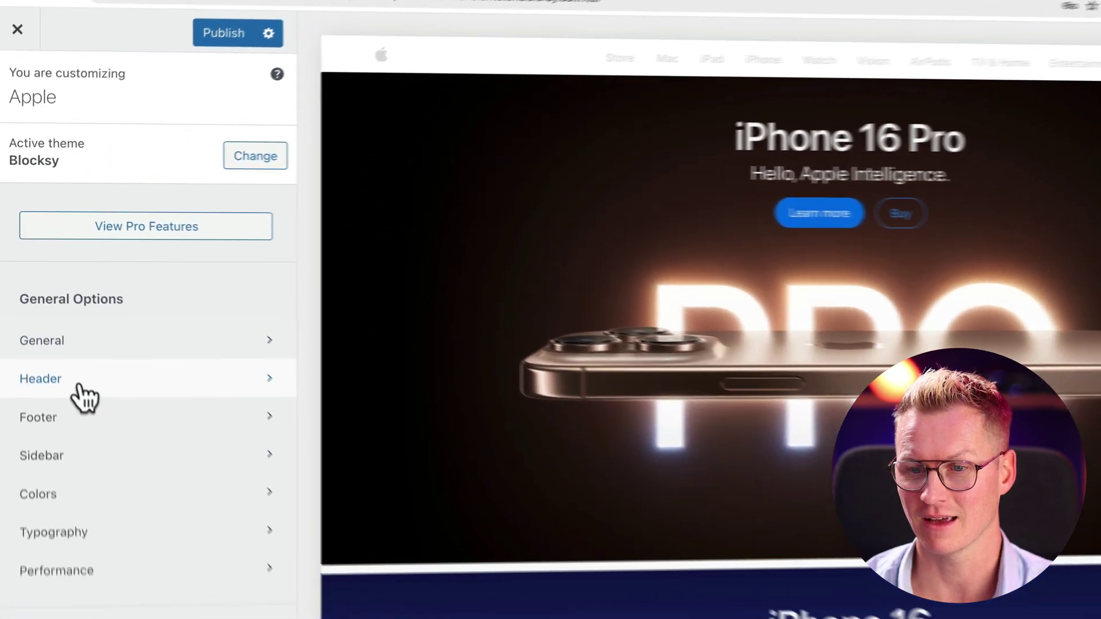
left_click(57, 333)
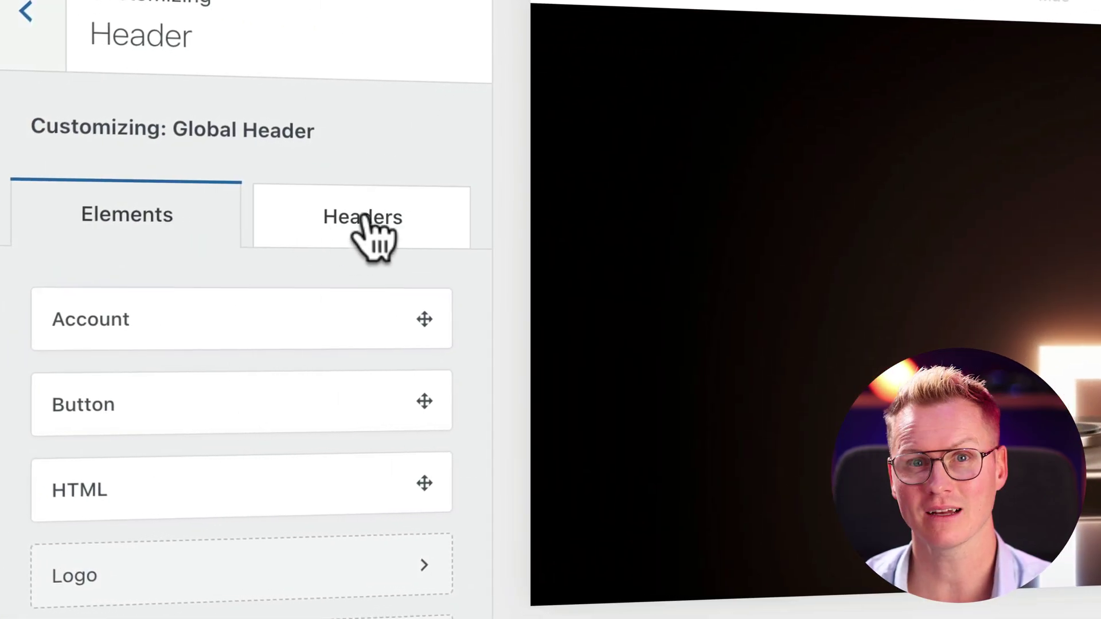
left_click(373, 221)
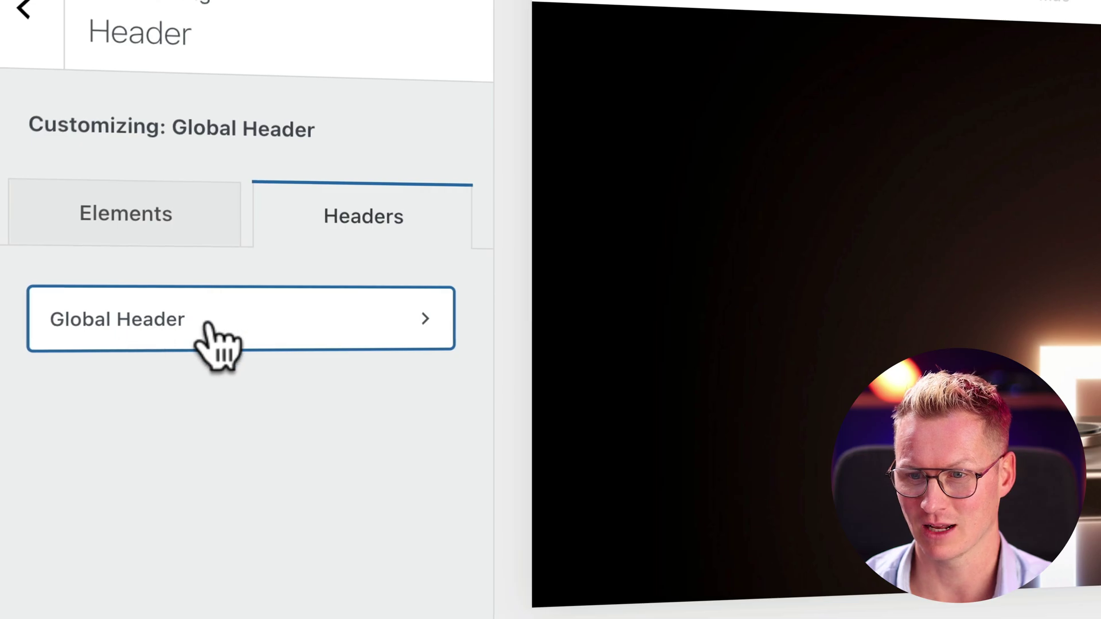
left_click(237, 324)
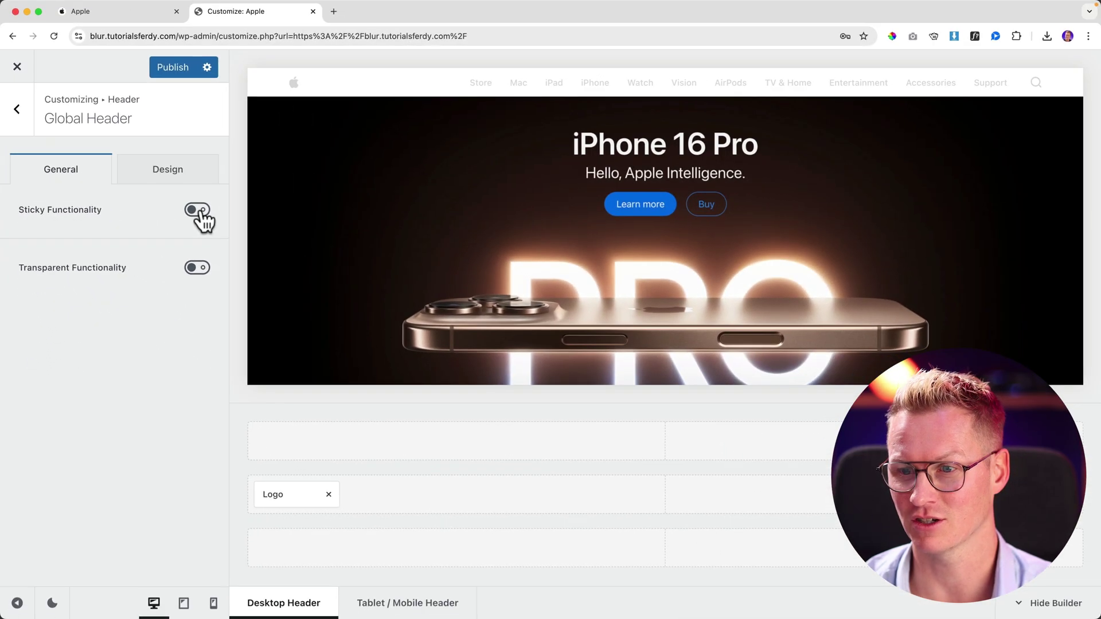
left_click(257, 218)
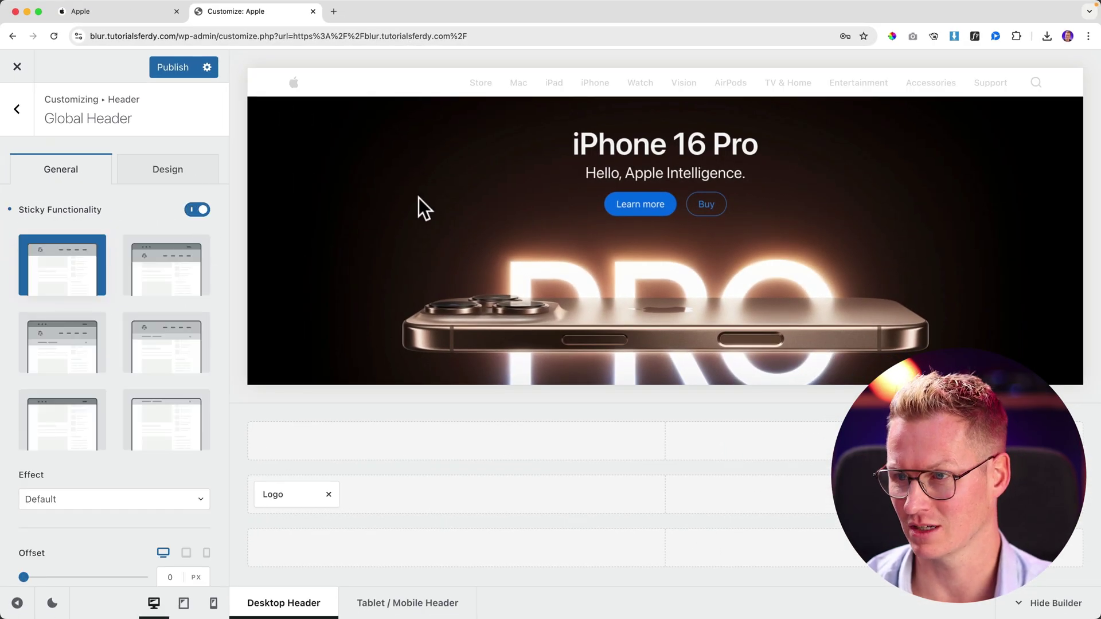
scroll(554, 202, "down", 5)
scroll(419, 198, "up", 4)
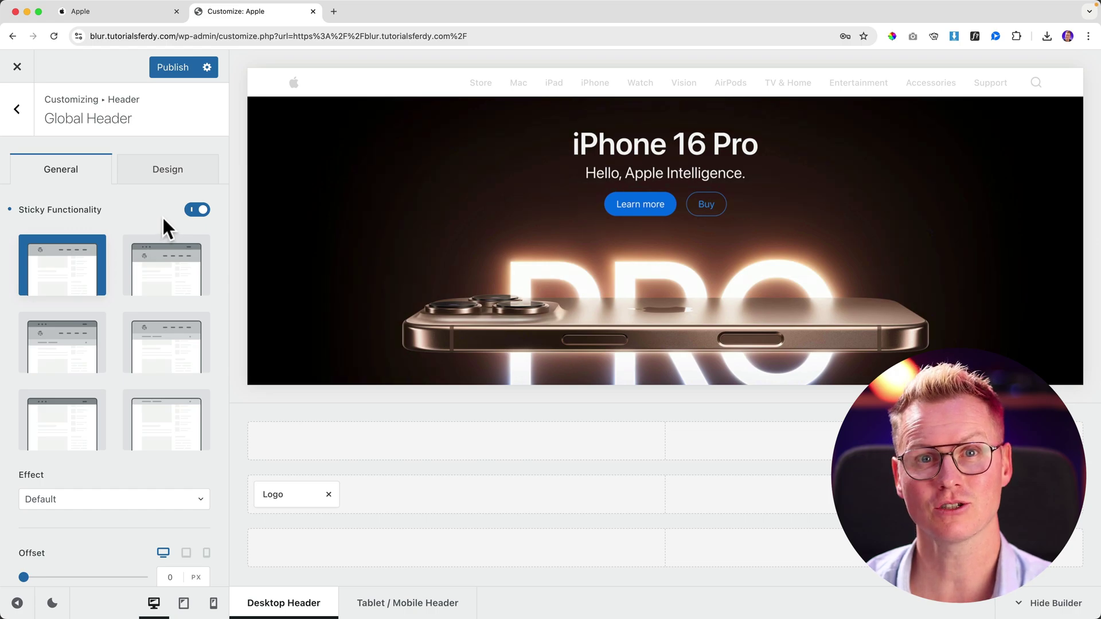
Enable transparent functionality for the Global Header and check how it overlays the page preview
scroll(164, 225, "down", 3)
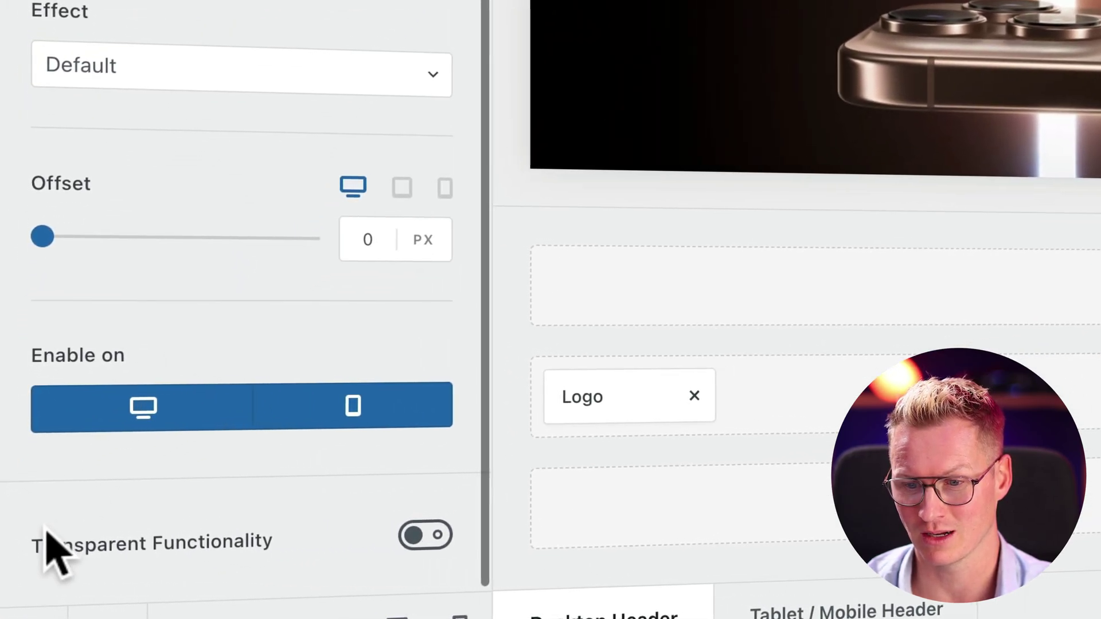
left_click(427, 538)
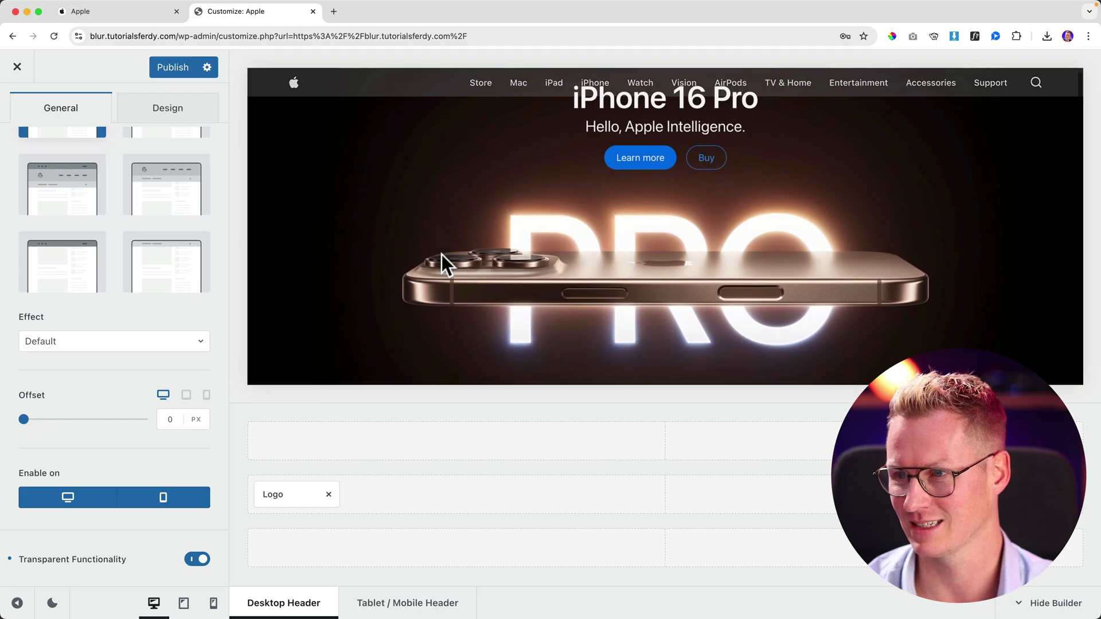
scroll(441, 254, "down", 5)
scroll(442, 255, "up", 5)
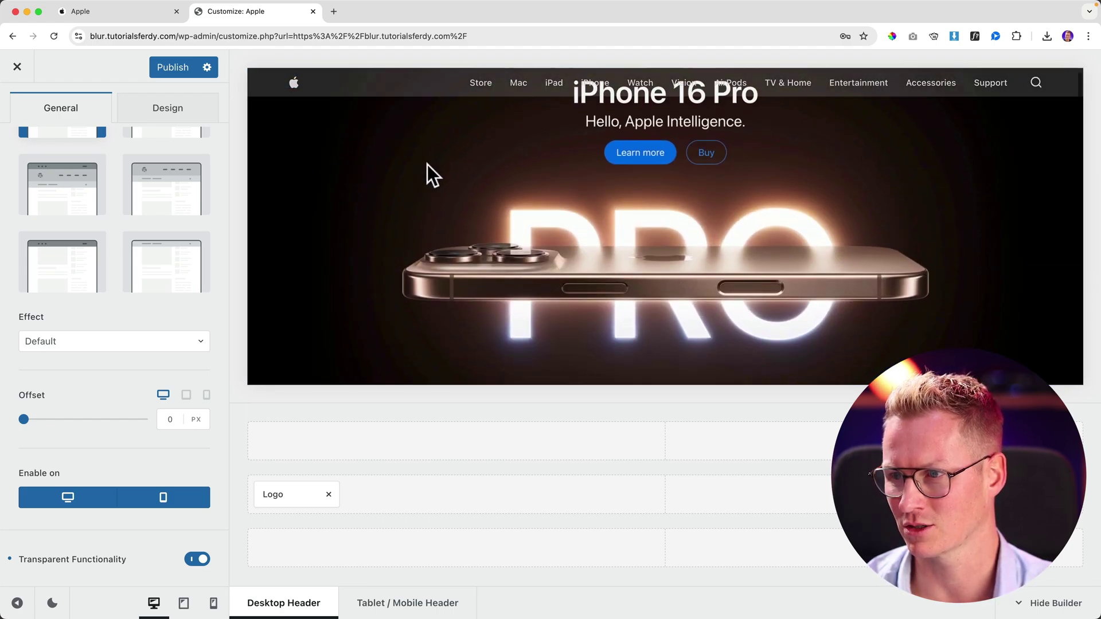
scroll(428, 164, "down", 5)
scroll(427, 166, "up", 5)
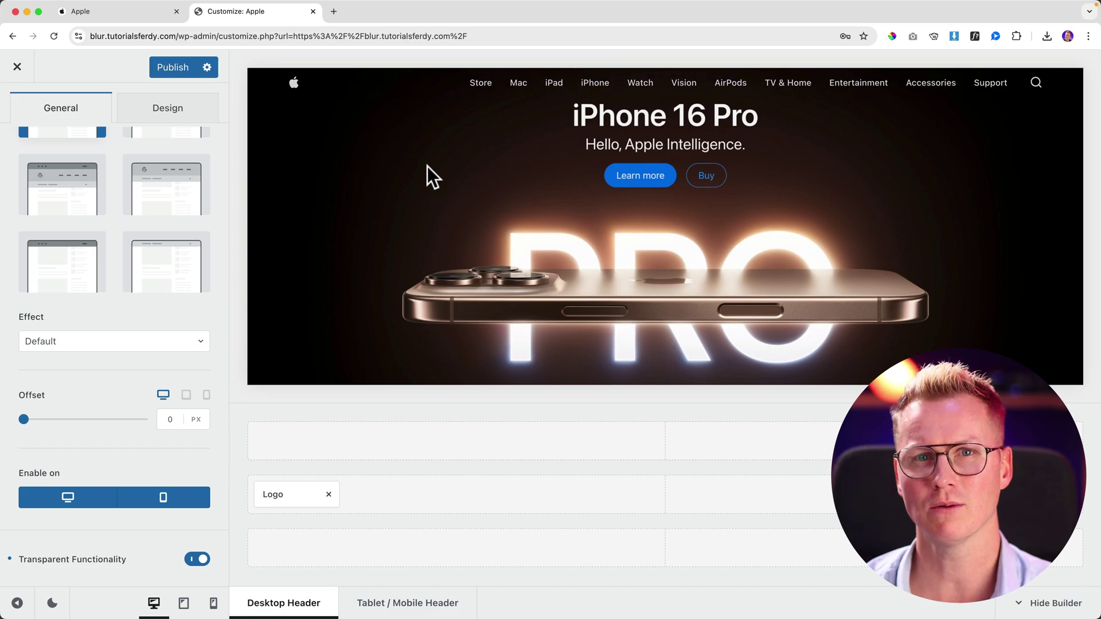
Make the header main row's default-state background fully transparent in its design settings
mouse_move(356, 490)
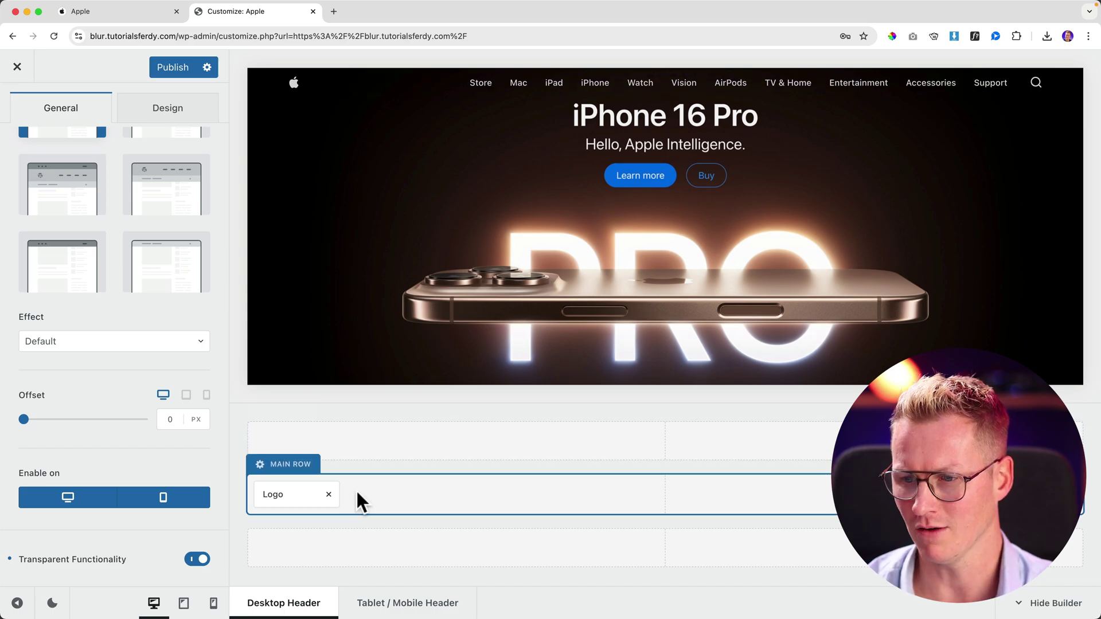
left_click(288, 467)
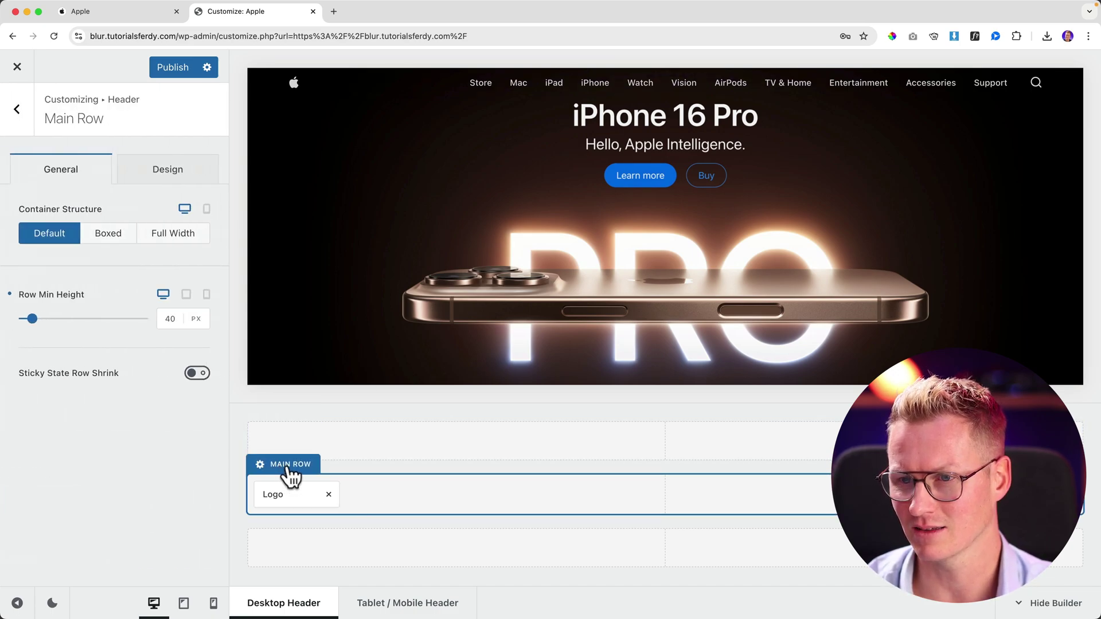
left_click(161, 183)
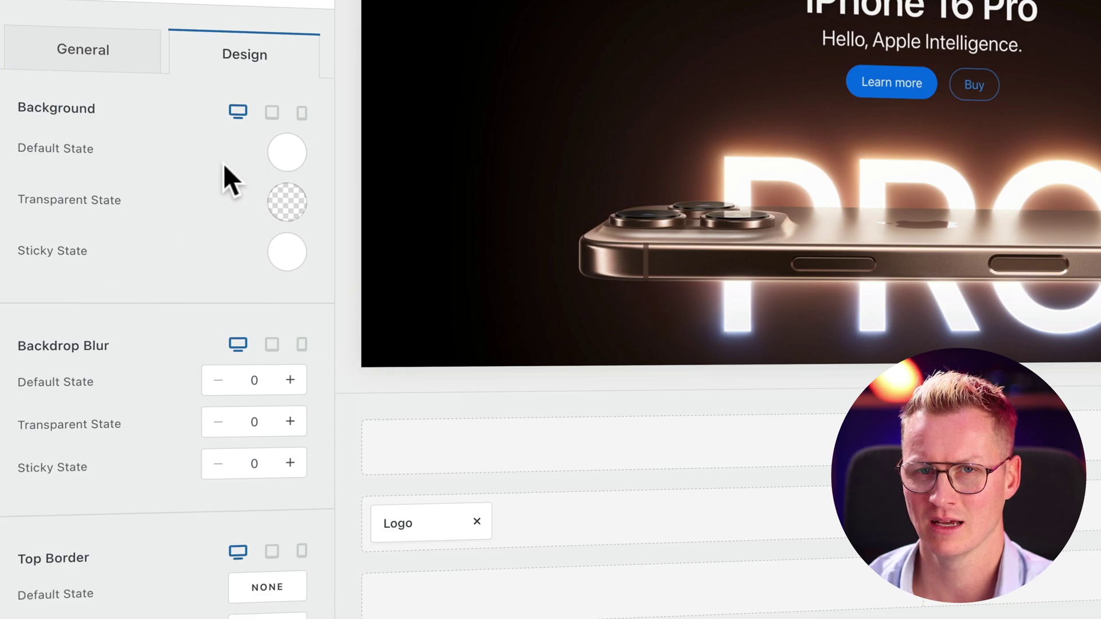
scroll(638, 83, "up", 3)
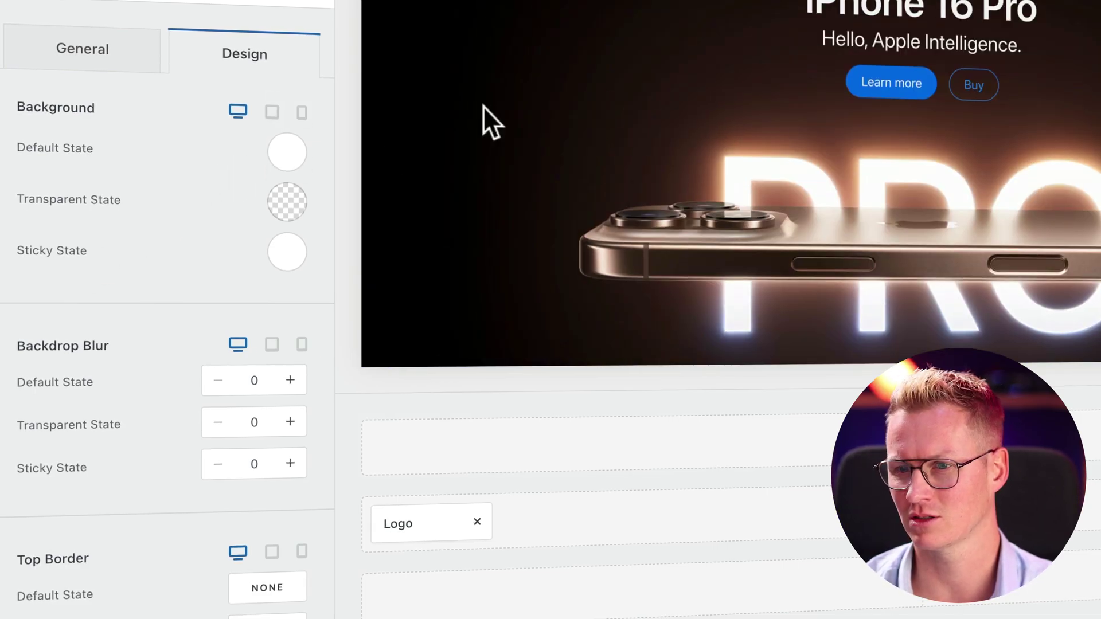
left_click(287, 153)
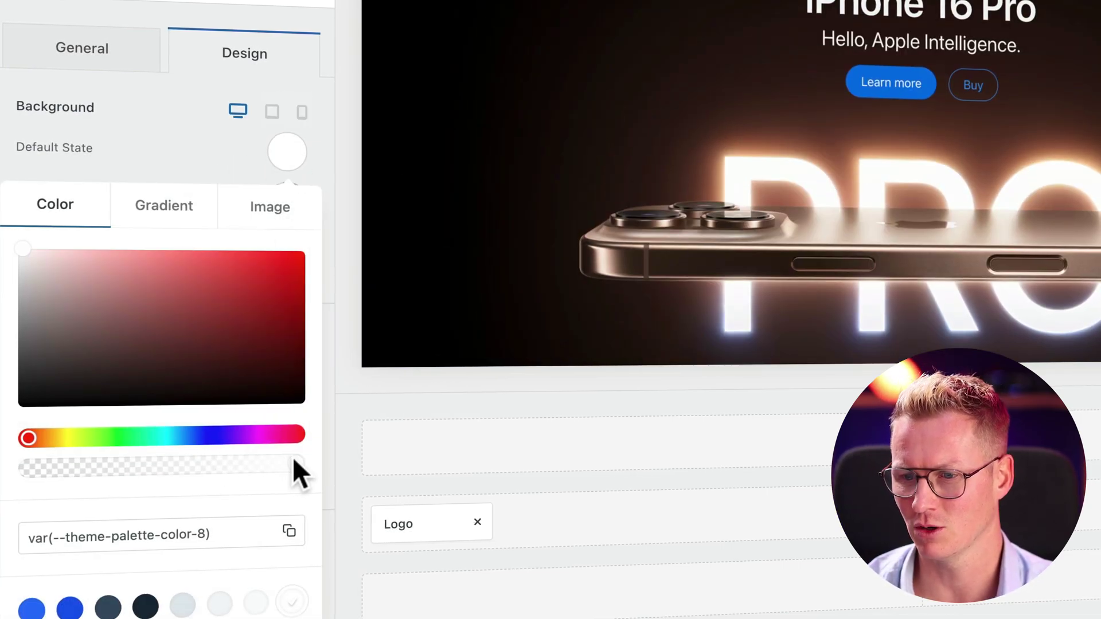
left_click(232, 147)
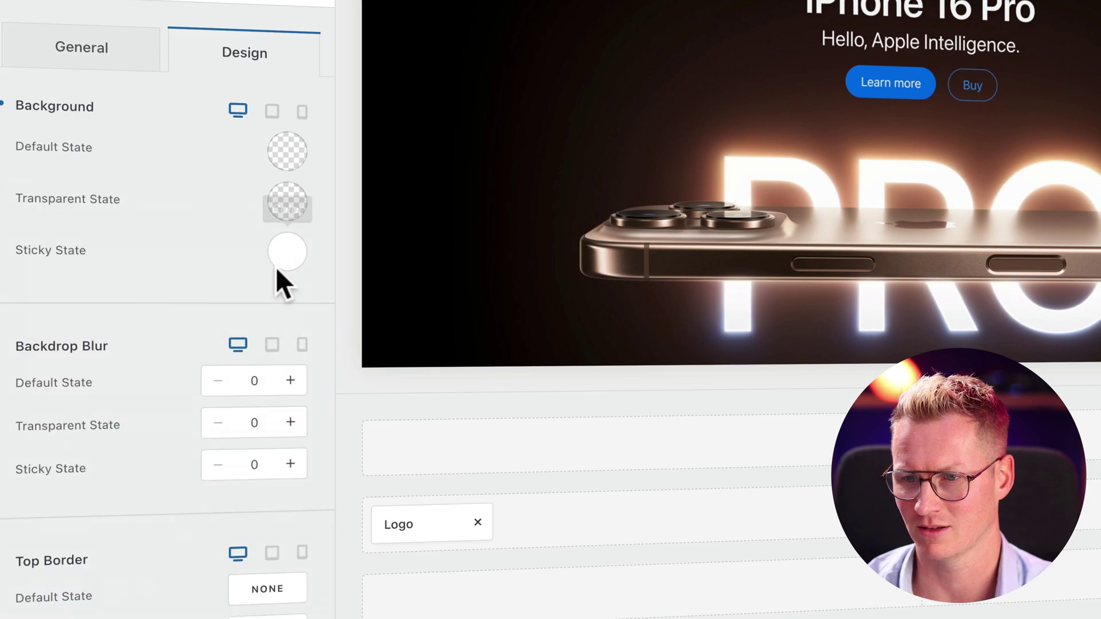
Set the main row's sticky-state background to rgba(255, 255, 255, 0) and check the header over the scrolled page preview
left_click(282, 263)
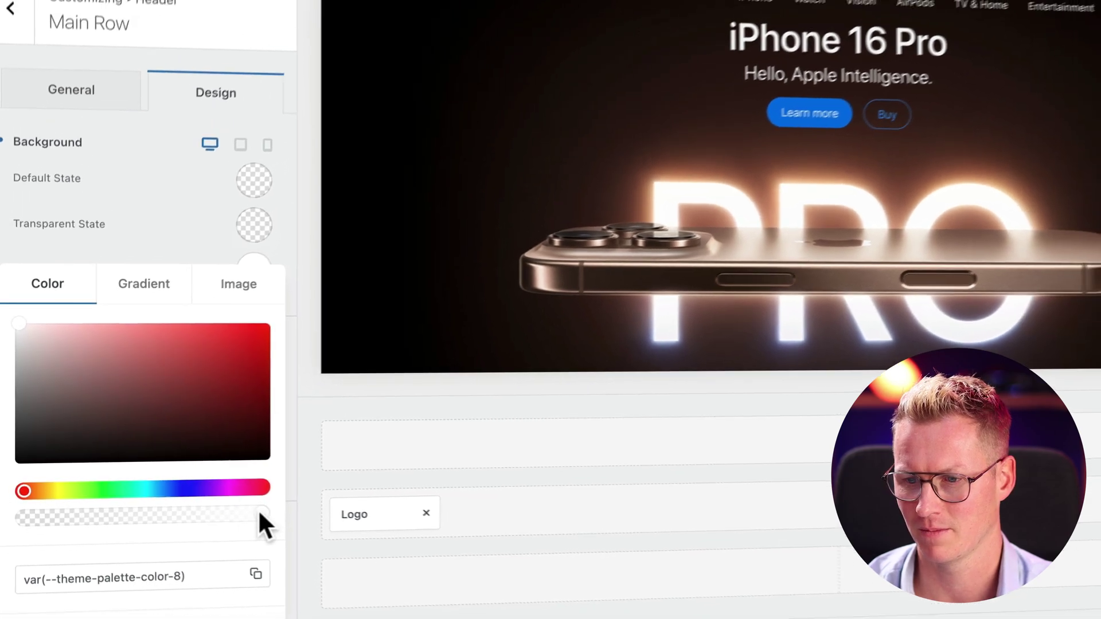
left_click_drag(259, 515, 18, 516)
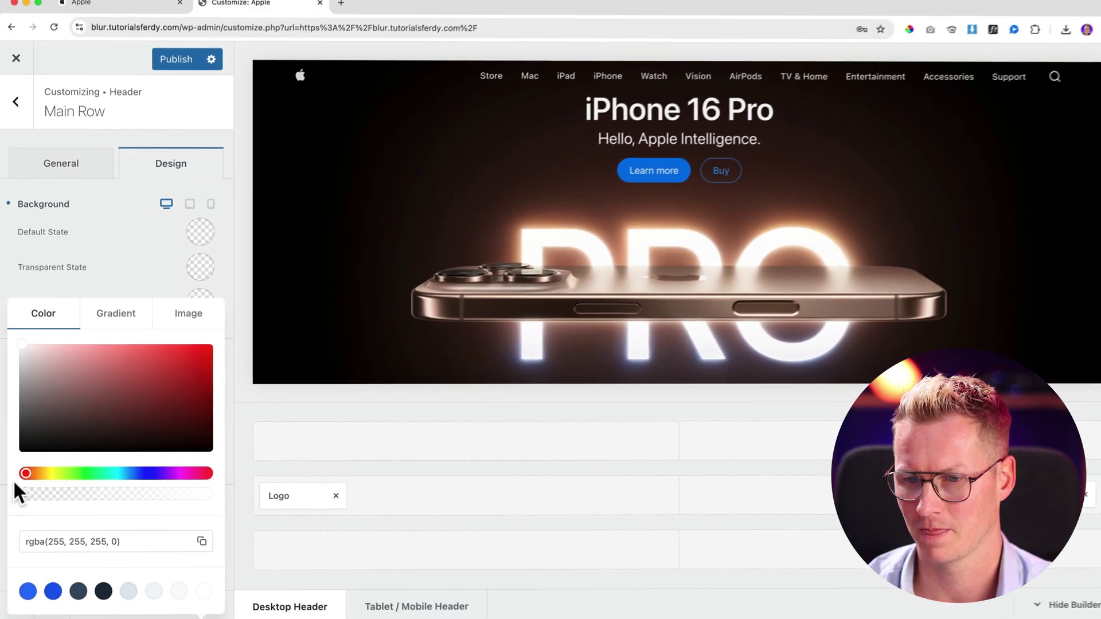
left_click(214, 209)
scroll(622, 186, "down", 3)
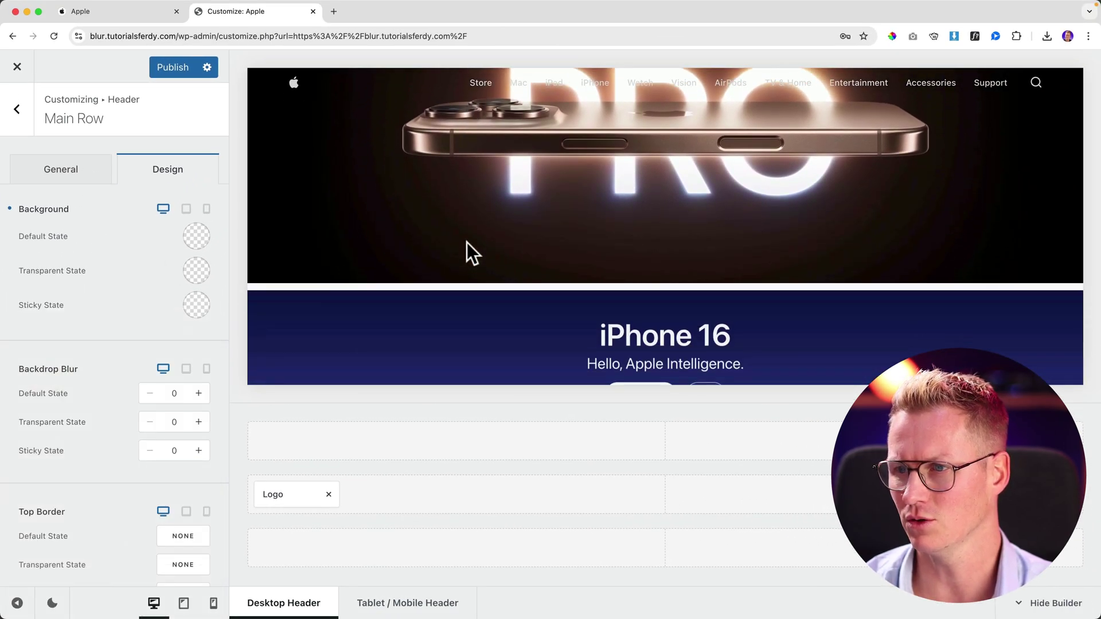
scroll(467, 243, "down", 2)
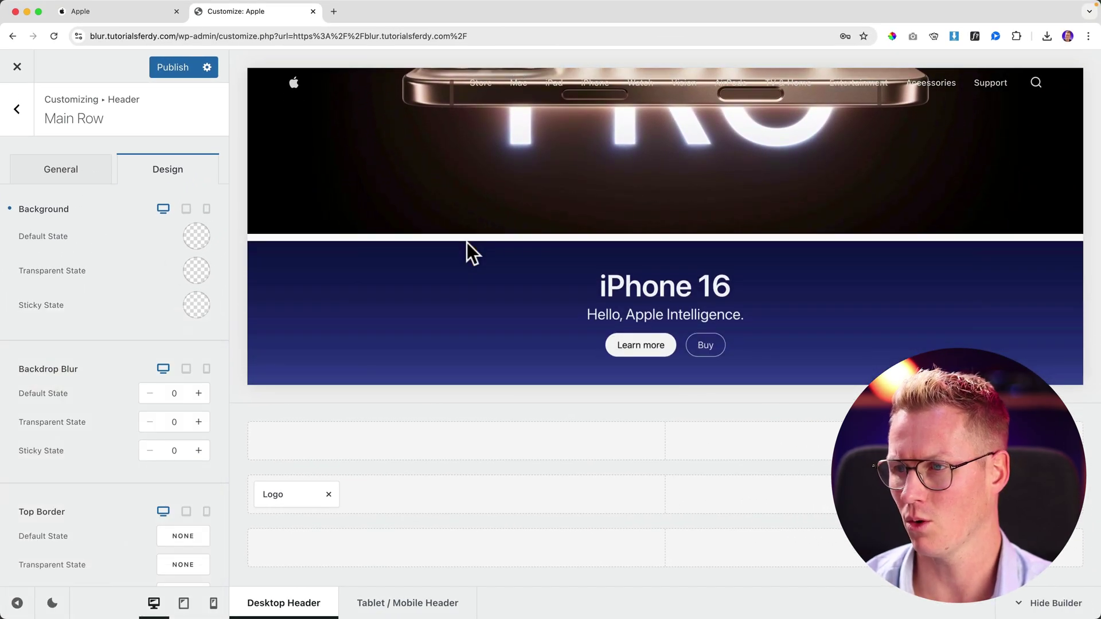
scroll(467, 242, "up", 5)
scroll(467, 243, "down", 6)
scroll(466, 243, "down", 4)
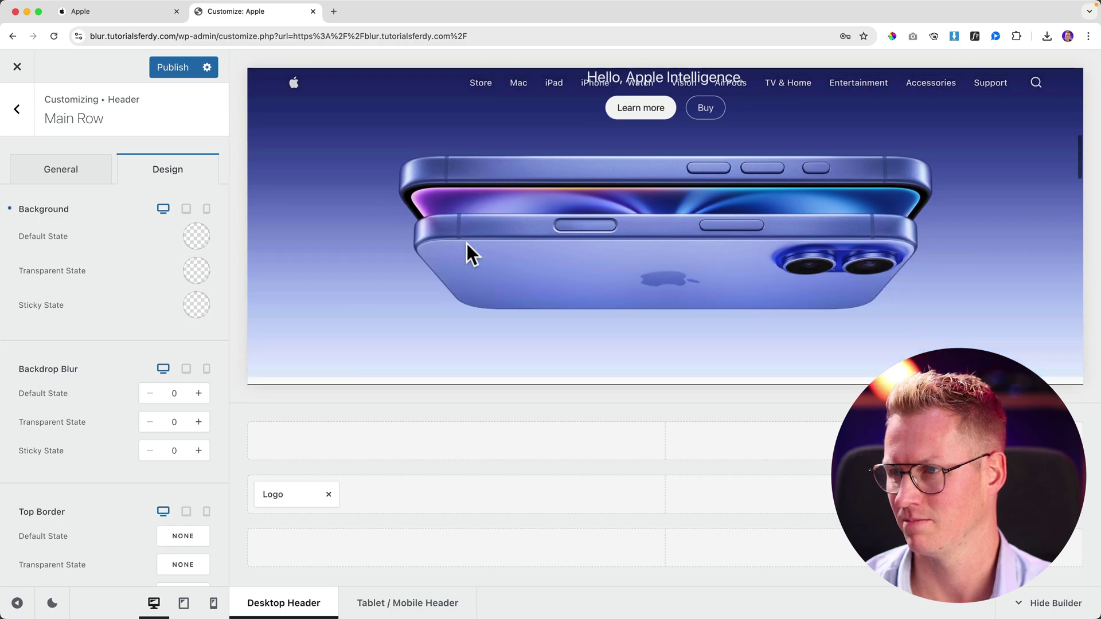
Compare the published page's header position and scroll behavior with the original header on apple.com
scroll(319, 142, "up", 8)
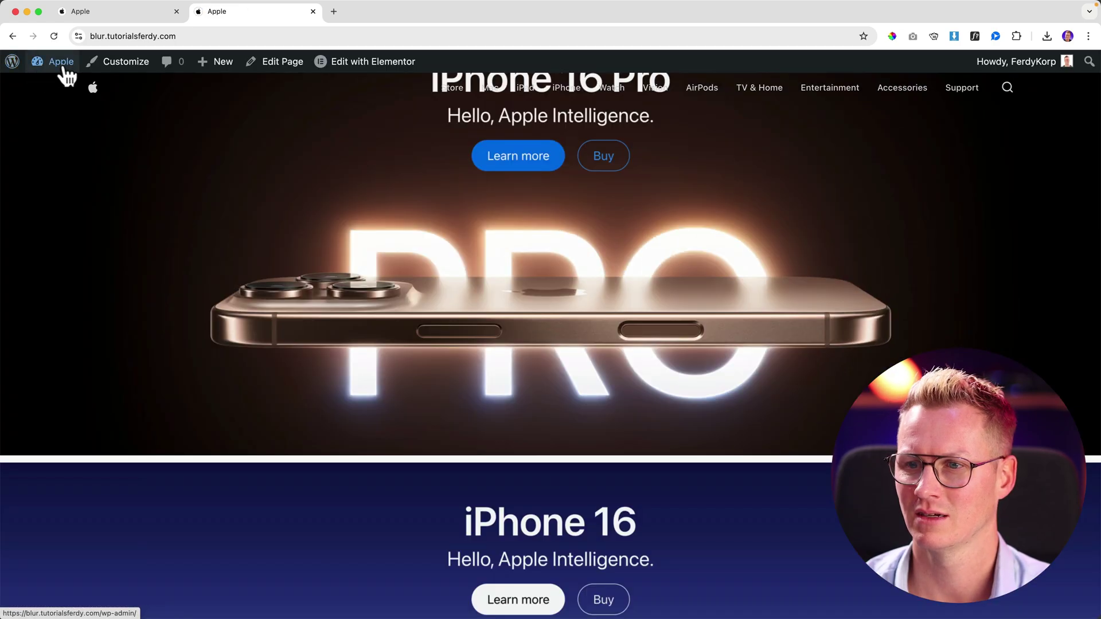
left_click(115, 11)
scroll(201, 155, "down", 5)
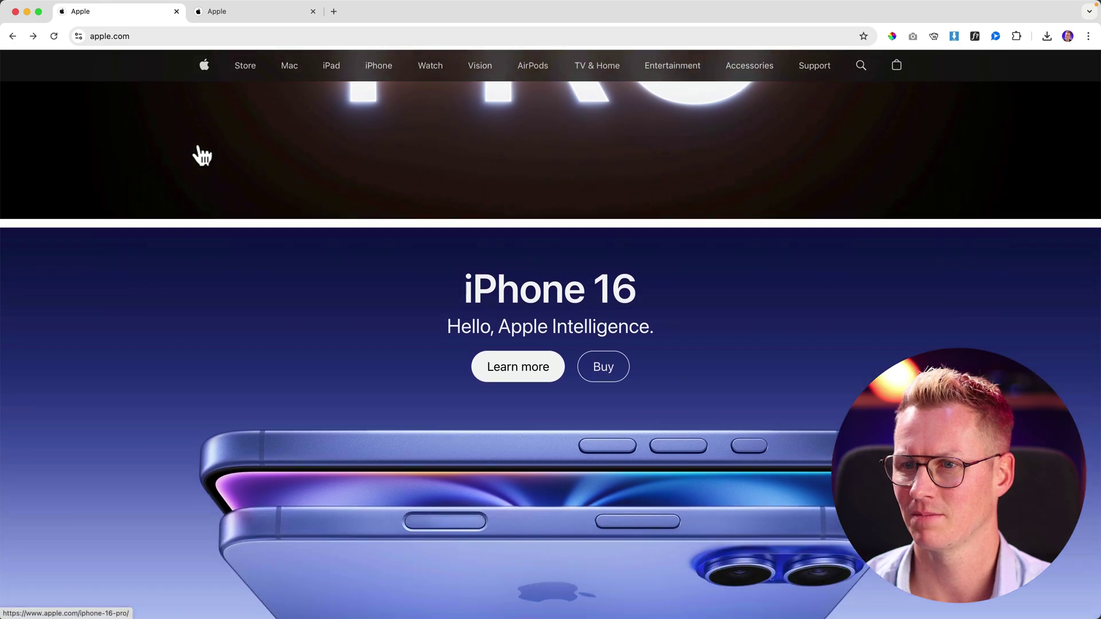
scroll(197, 153, "up", 9)
left_click(240, 12)
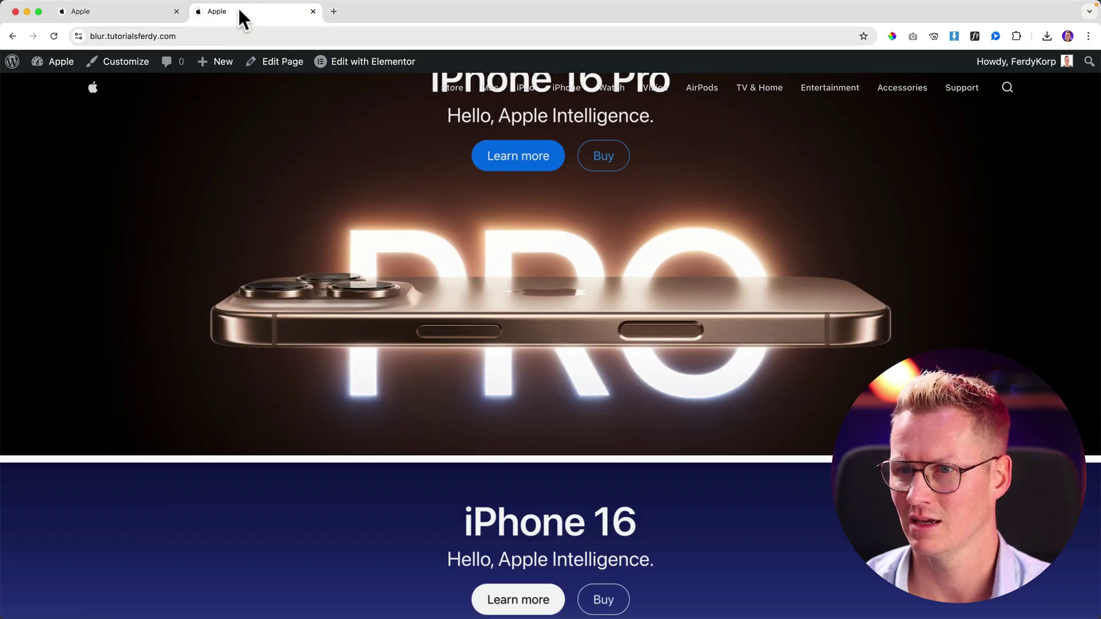
scroll(242, 150, "down", 4)
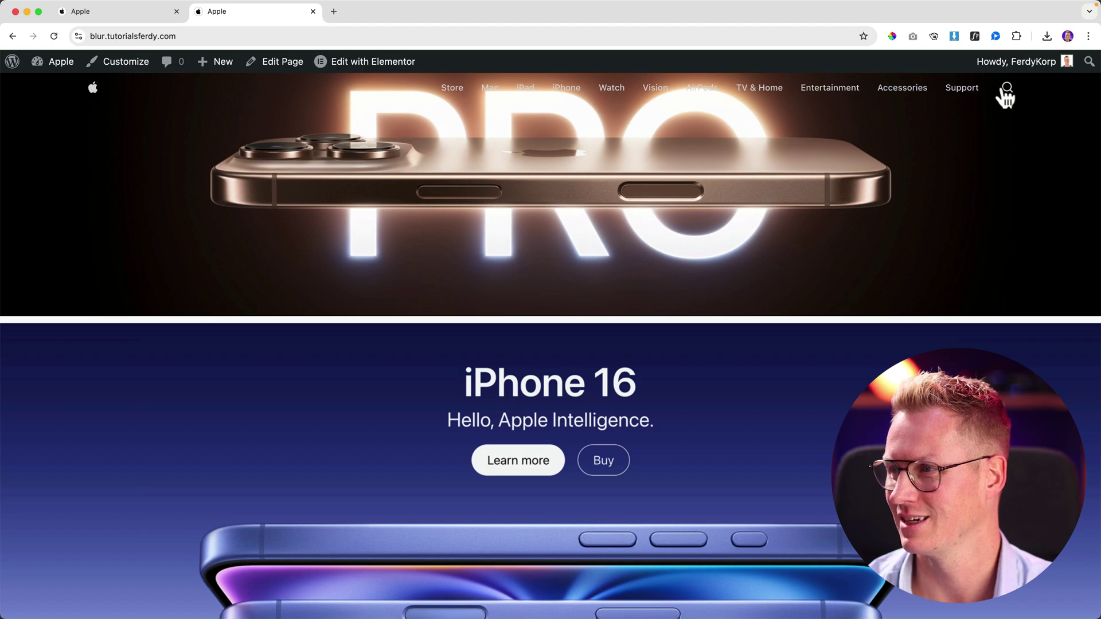
left_click(168, 11)
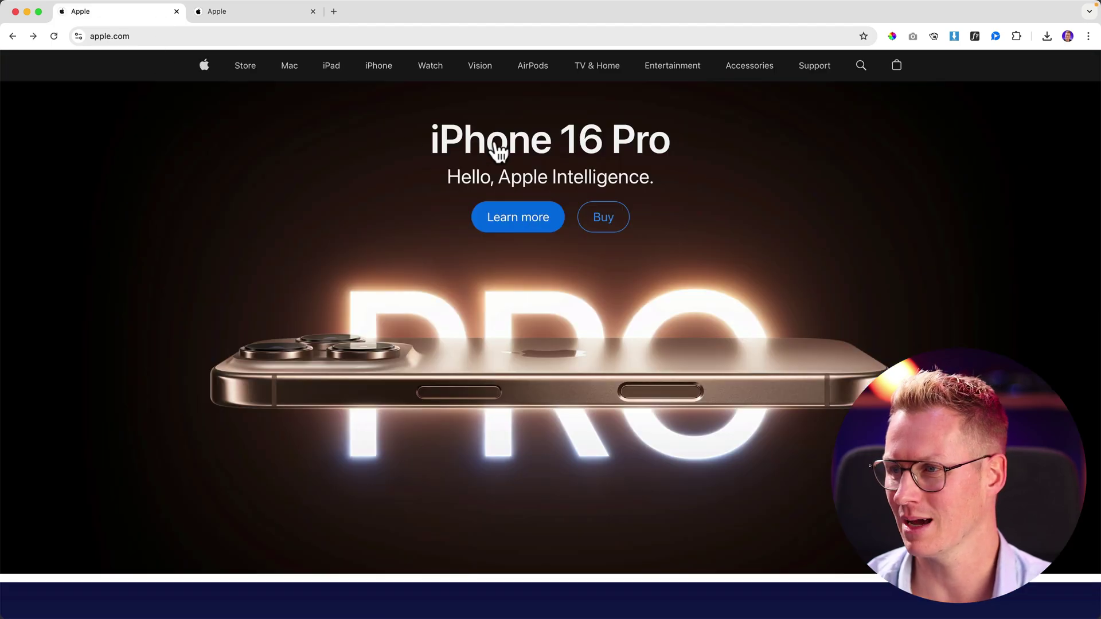
Group Menu 1, Logo and Search together in the center of the desktop header's main row, ordered Logo, Menu 1, Search
left_click(251, 11)
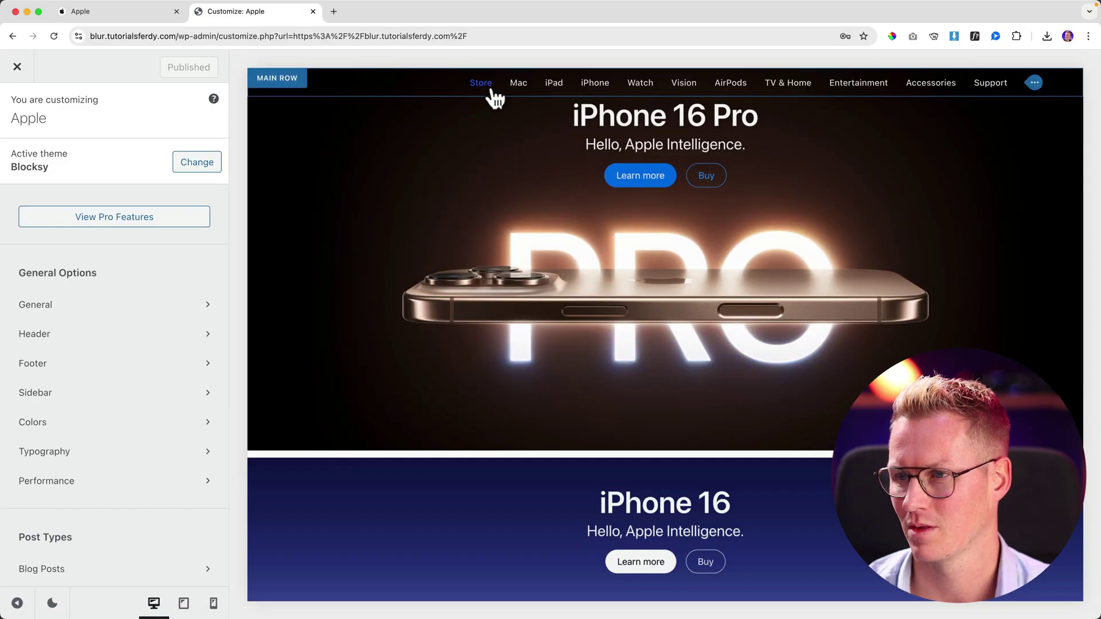
left_click(282, 84)
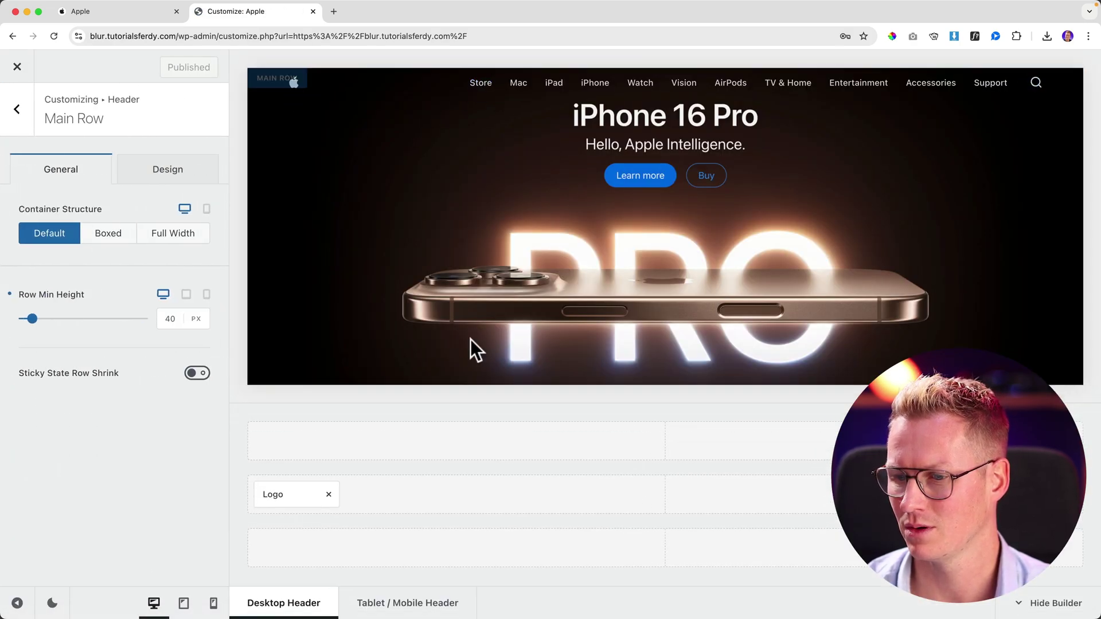
left_click_drag(821, 497, 660, 497)
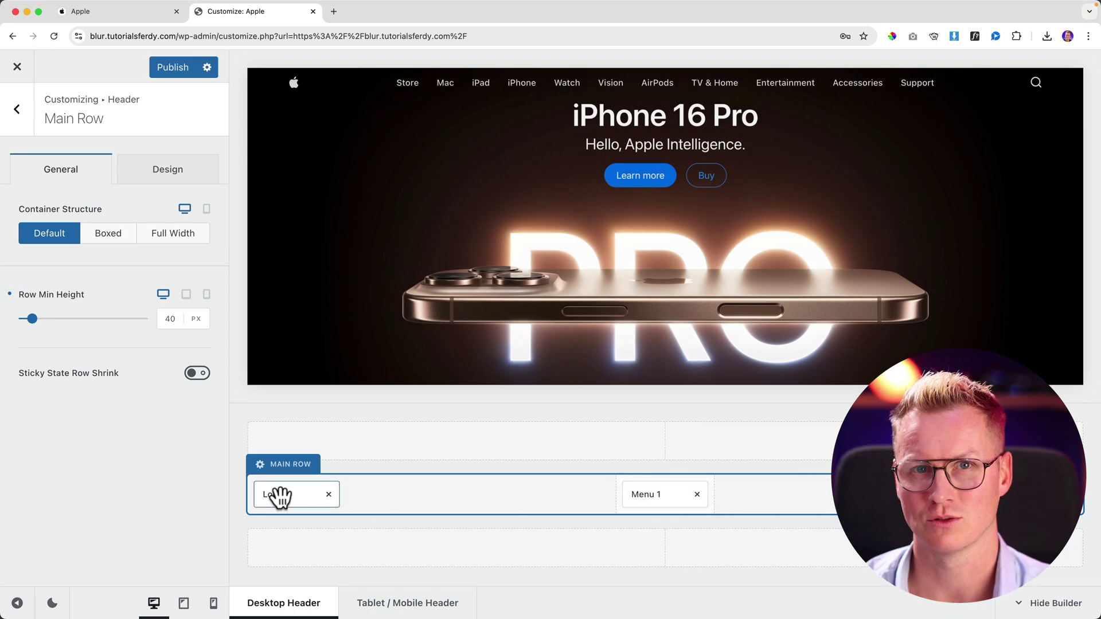
left_click_drag(281, 497, 607, 499)
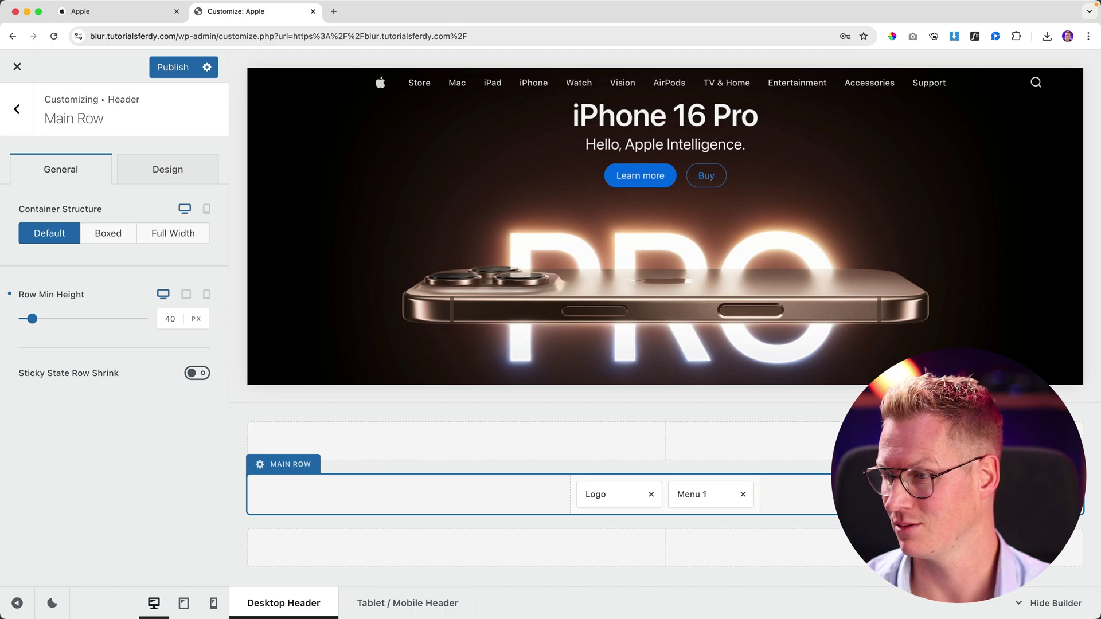
mouse_move(761, 500)
left_mouse_down()
mouse_move(704, 501)
mouse_move(748, 498)
left_mouse_up()
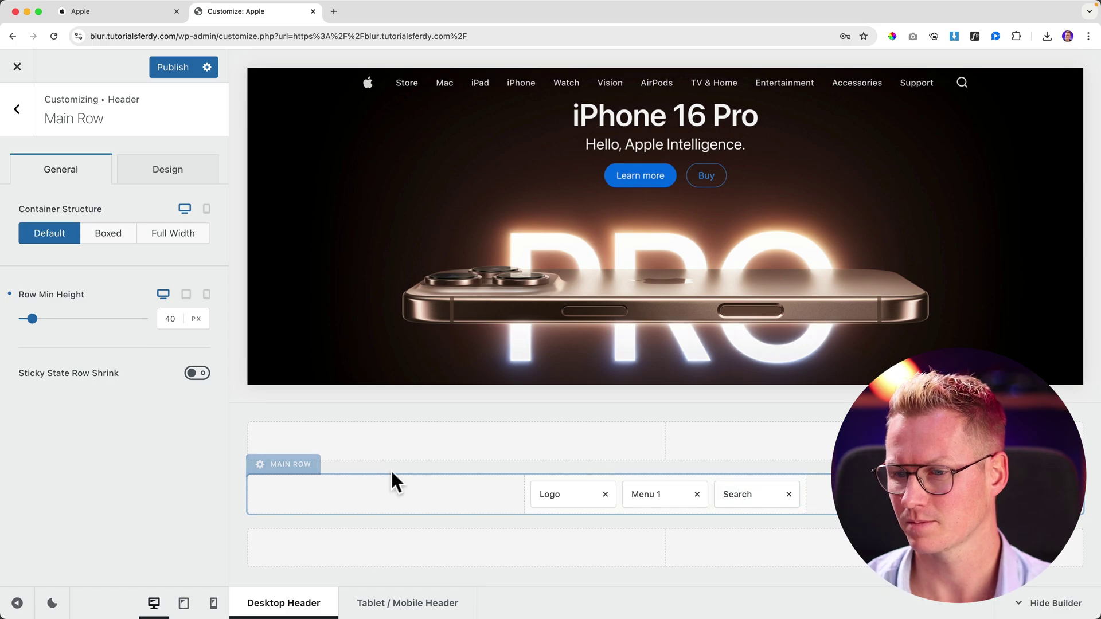
Set the Maximum Site Width to 1140 px in the general layout settings
left_click(18, 122)
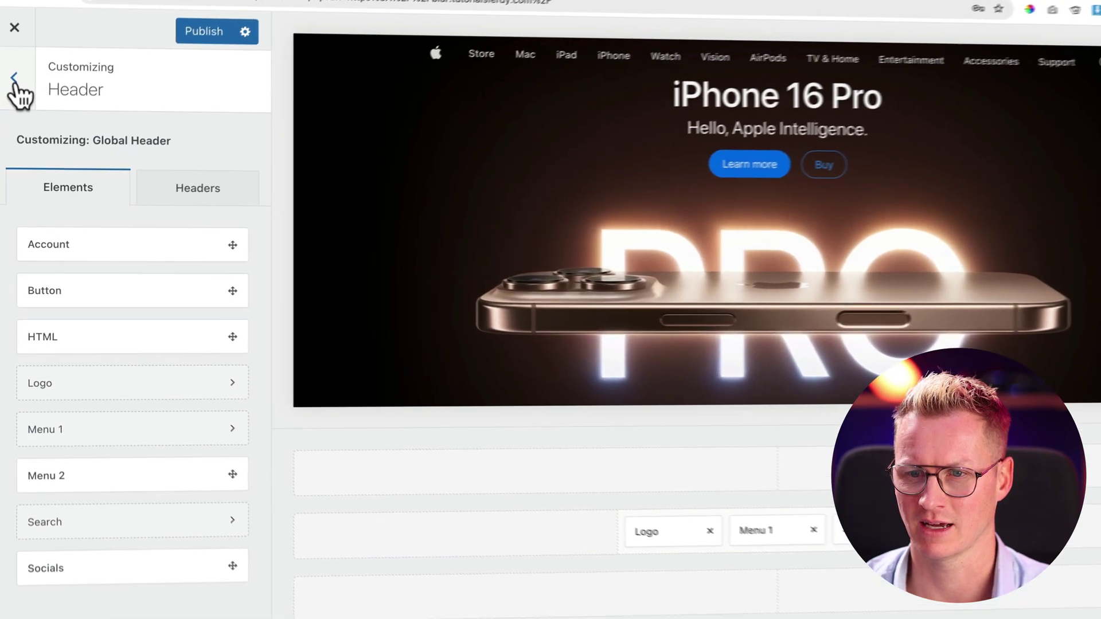
left_click(17, 110)
left_click(67, 330)
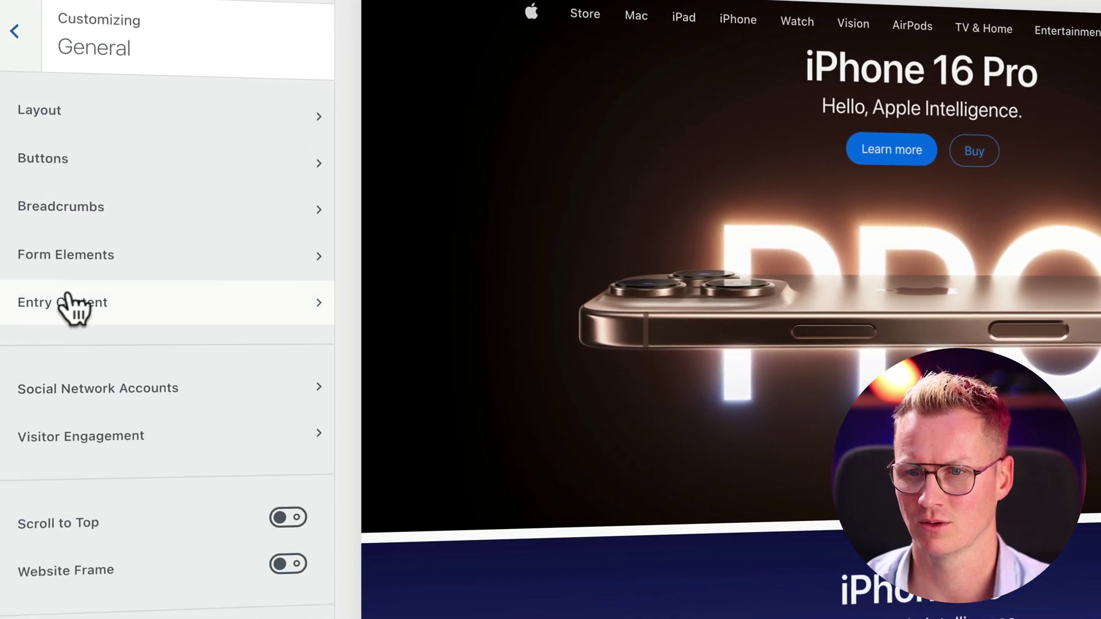
left_click(76, 118)
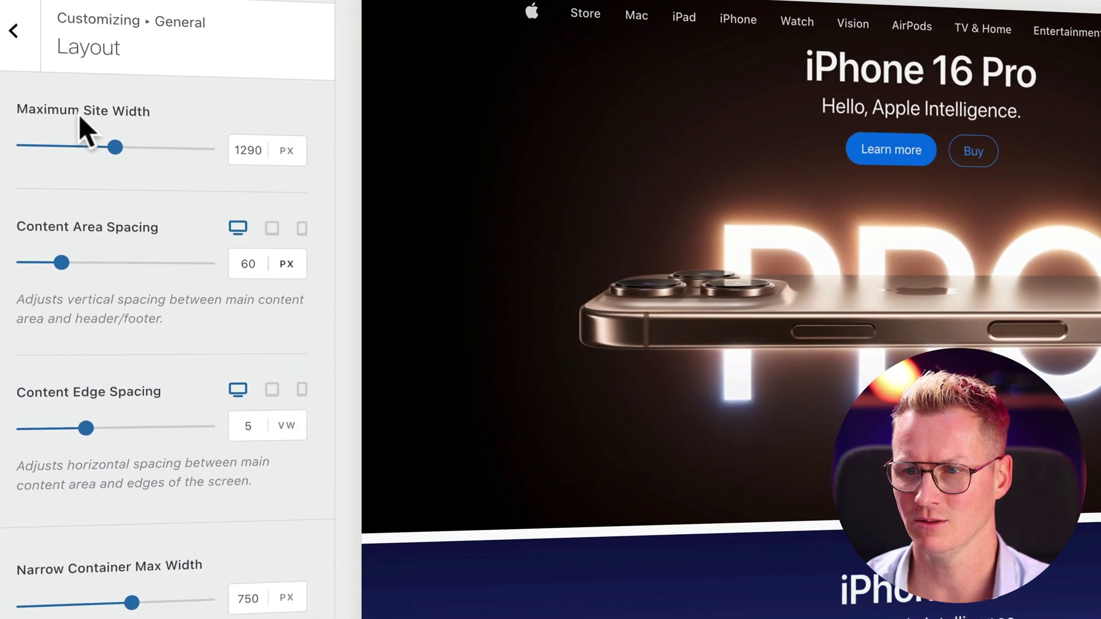
double_click(248, 149)
type("1140")
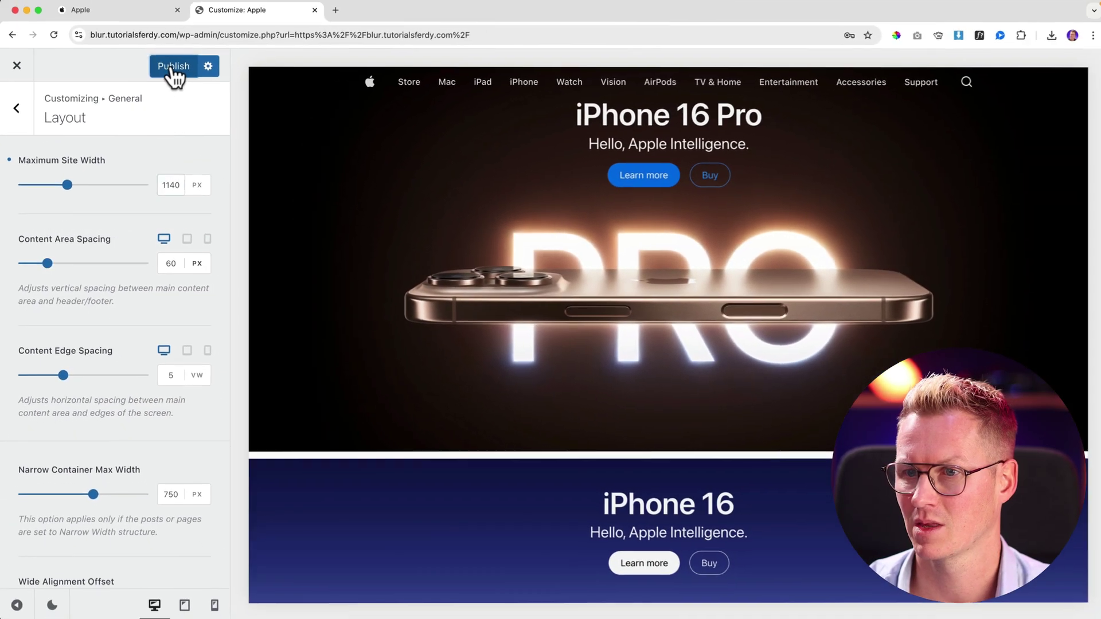
Publish the header and layout changes and compare the live page's header width with the one on apple.com
left_click(171, 67)
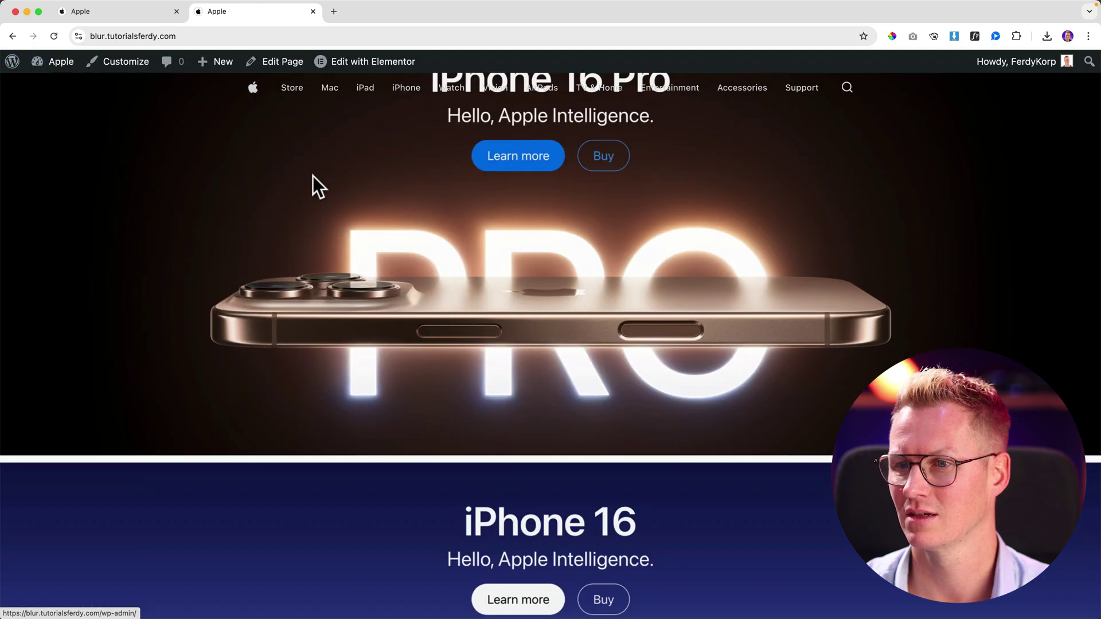
left_click(143, 10)
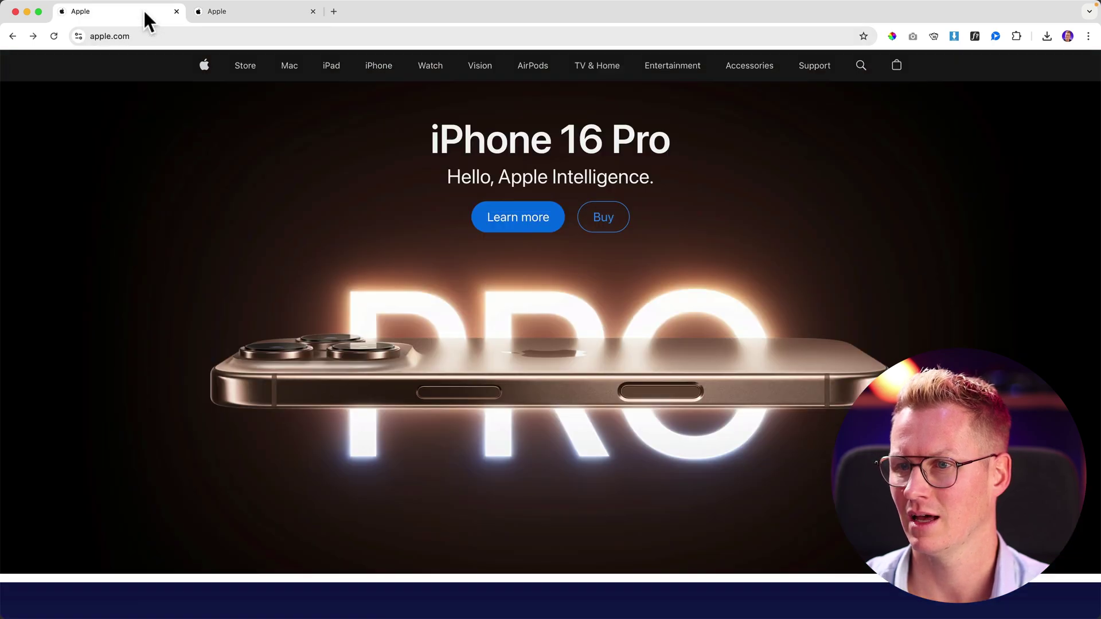
left_click(248, 12)
scroll(240, 139, "down", 3)
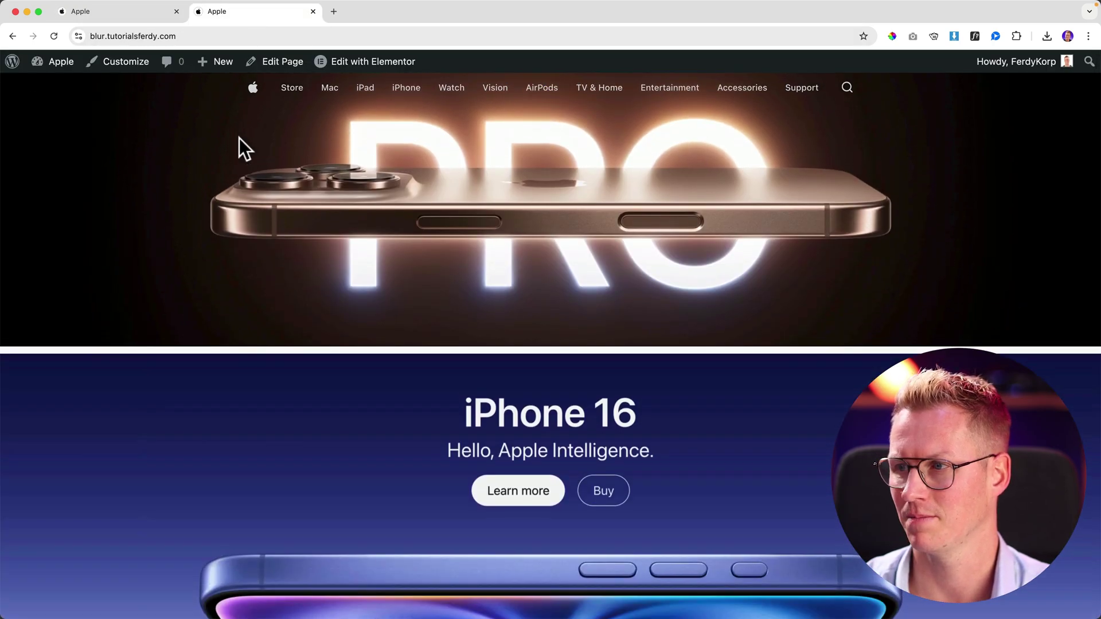
scroll(239, 139, "up", 3)
left_click(147, 13)
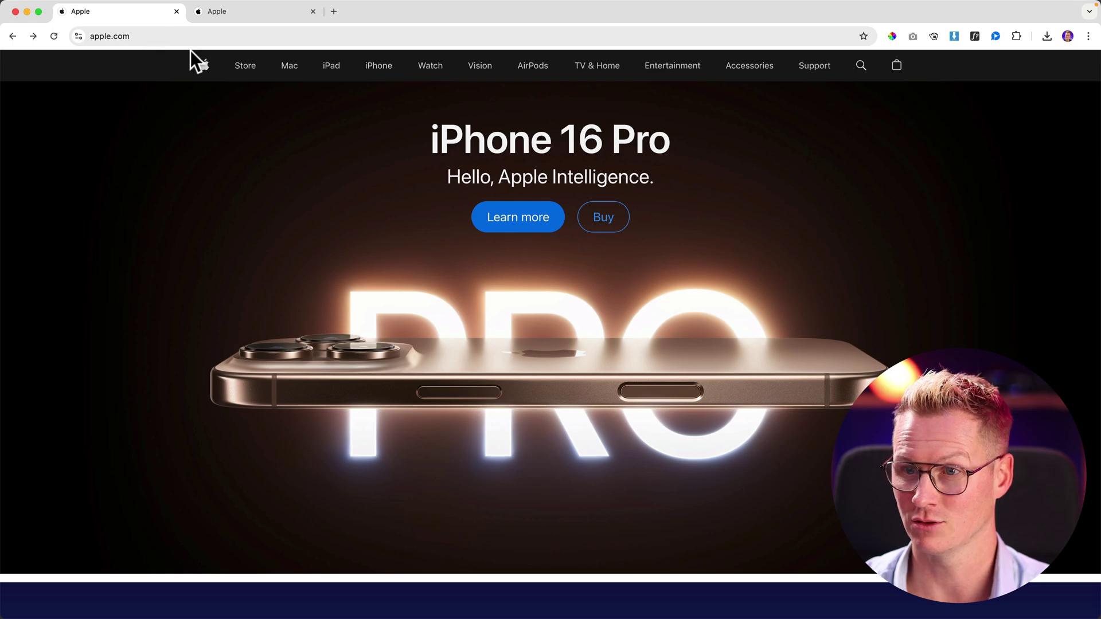
Enable Stretch Menu for the header's Menu 1 element in the customizer and publish the change
left_click(211, 14)
left_click(117, 64)
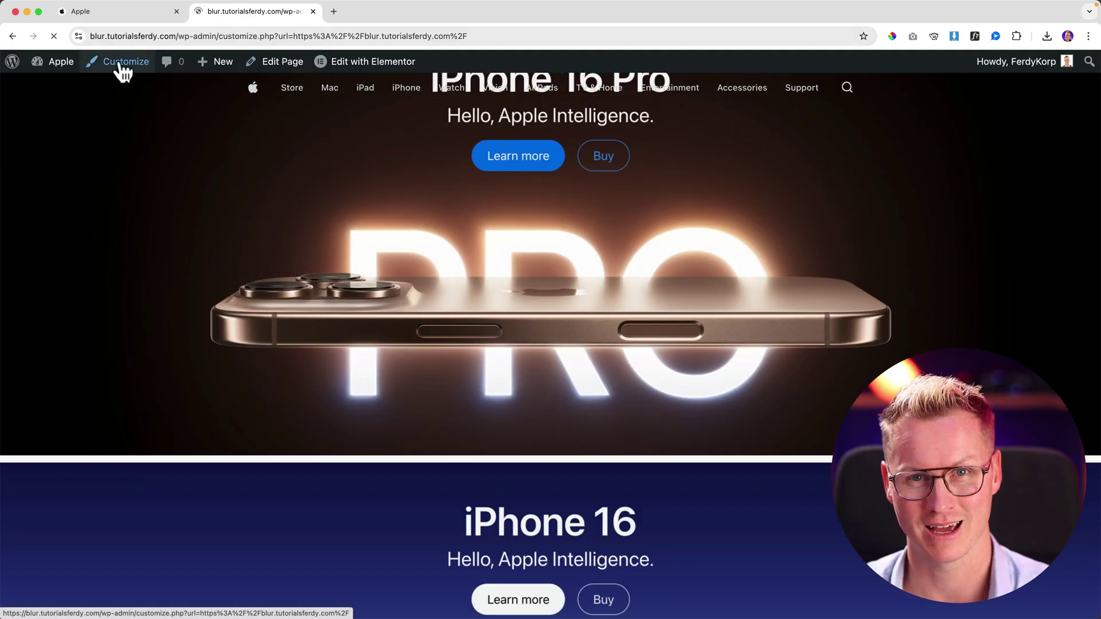
left_click(59, 332)
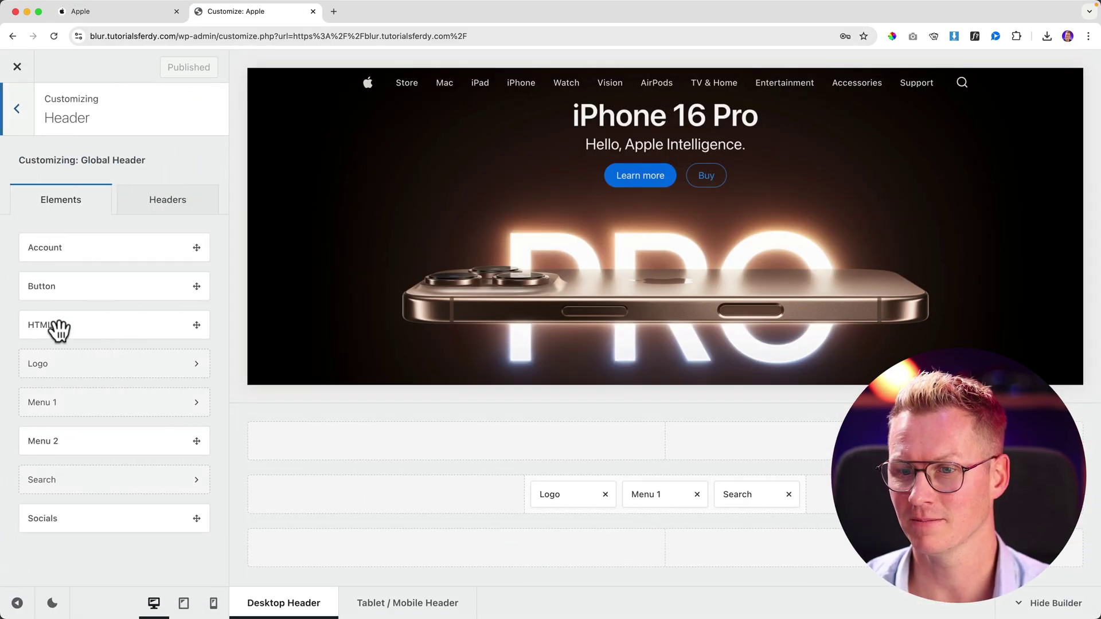
left_click(292, 466)
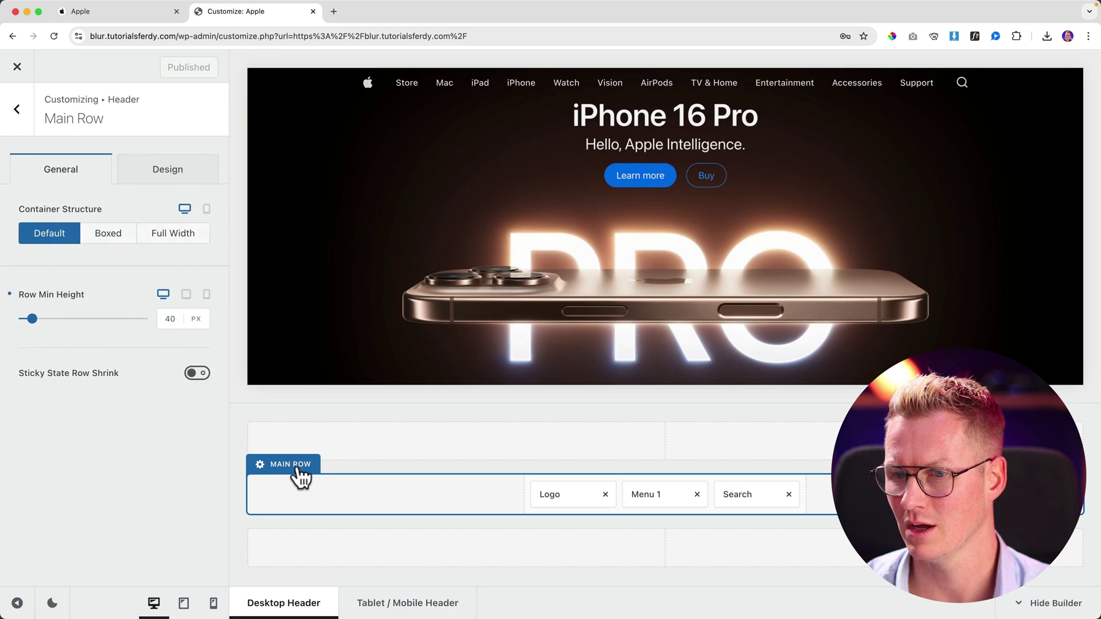
left_click(663, 497)
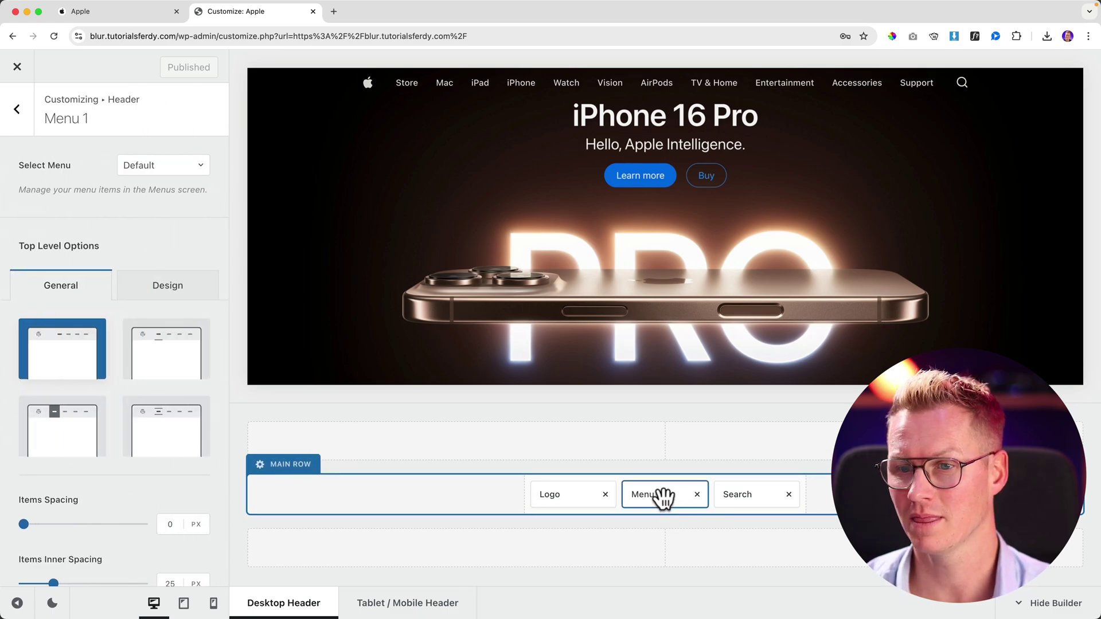
scroll(121, 320, "down", 5)
scroll(120, 315, "down", 4)
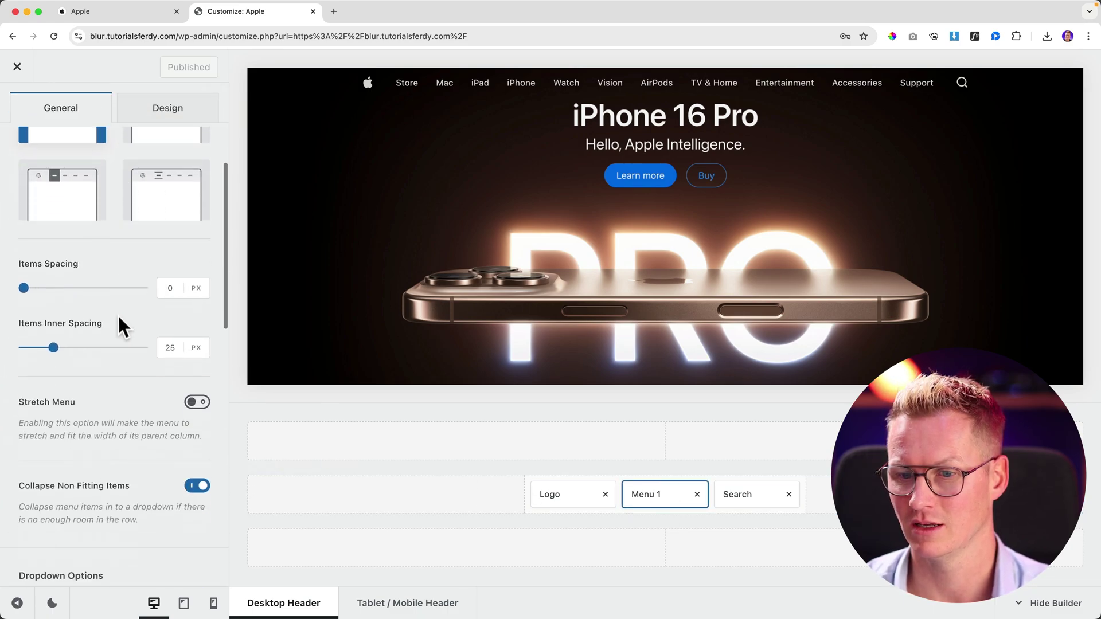
left_click(196, 372)
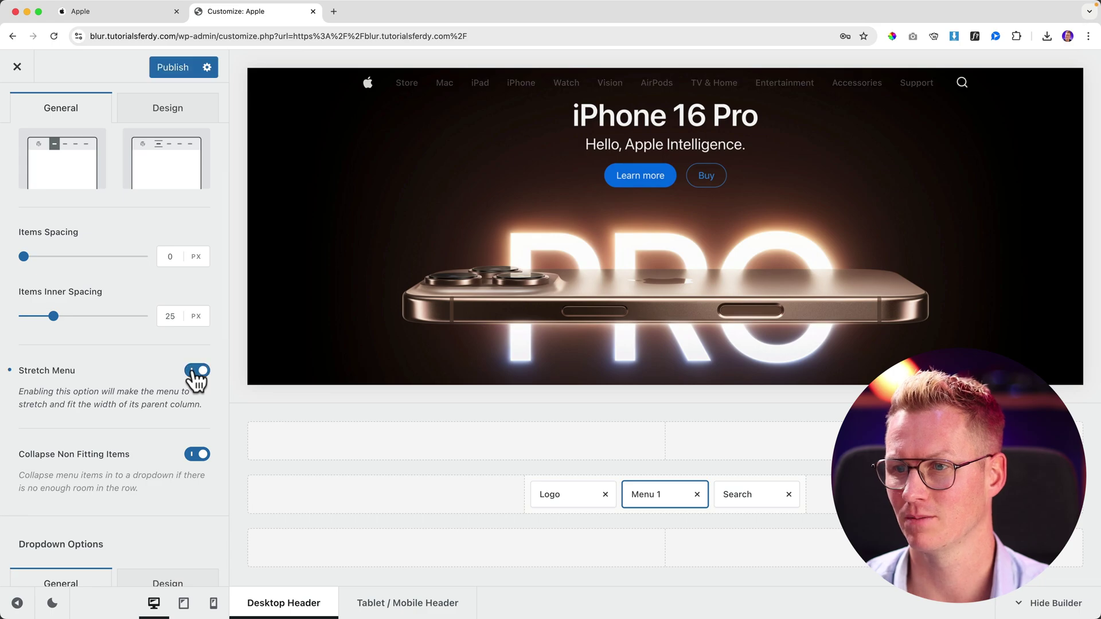
left_click(173, 67)
Compare the width and item spacing of the live page's stretched menu with the apple.com header
scroll(107, 169, "up", 5)
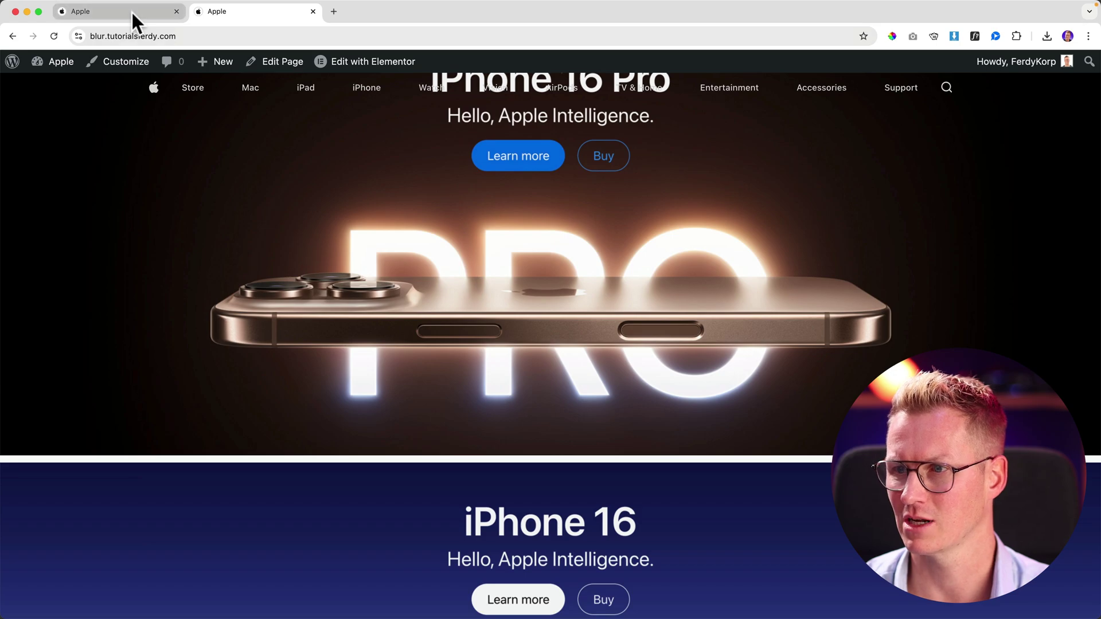
left_click(132, 13)
left_click(229, 12)
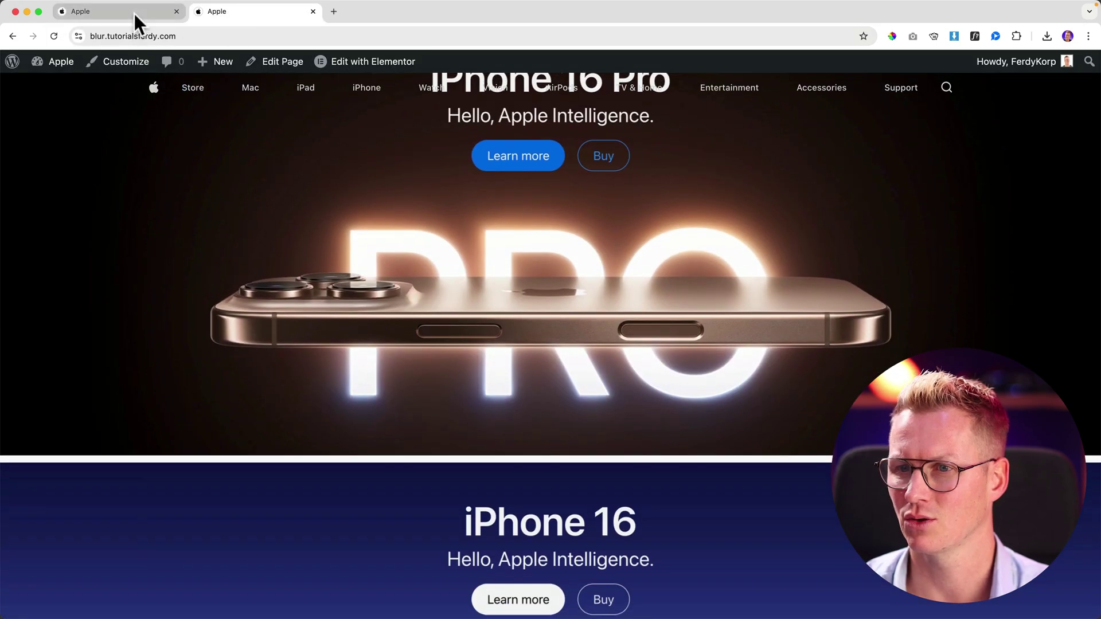
left_click(134, 12)
Set the Maximum Site Width to 980 px in the customizer's general layout settings and publish the change
left_click(228, 12)
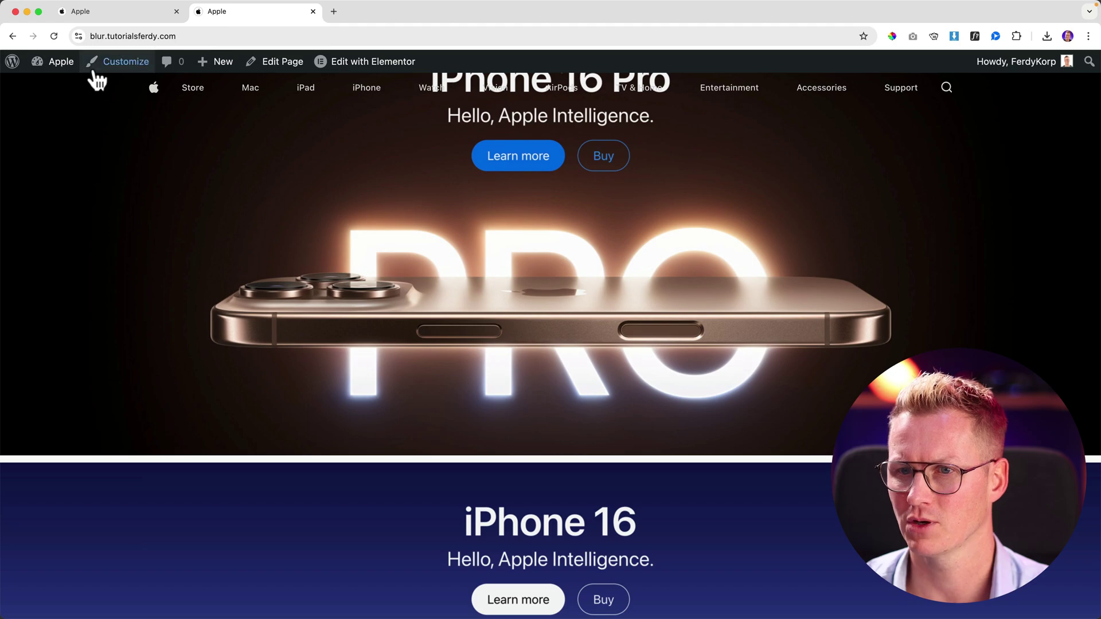
left_click(127, 72)
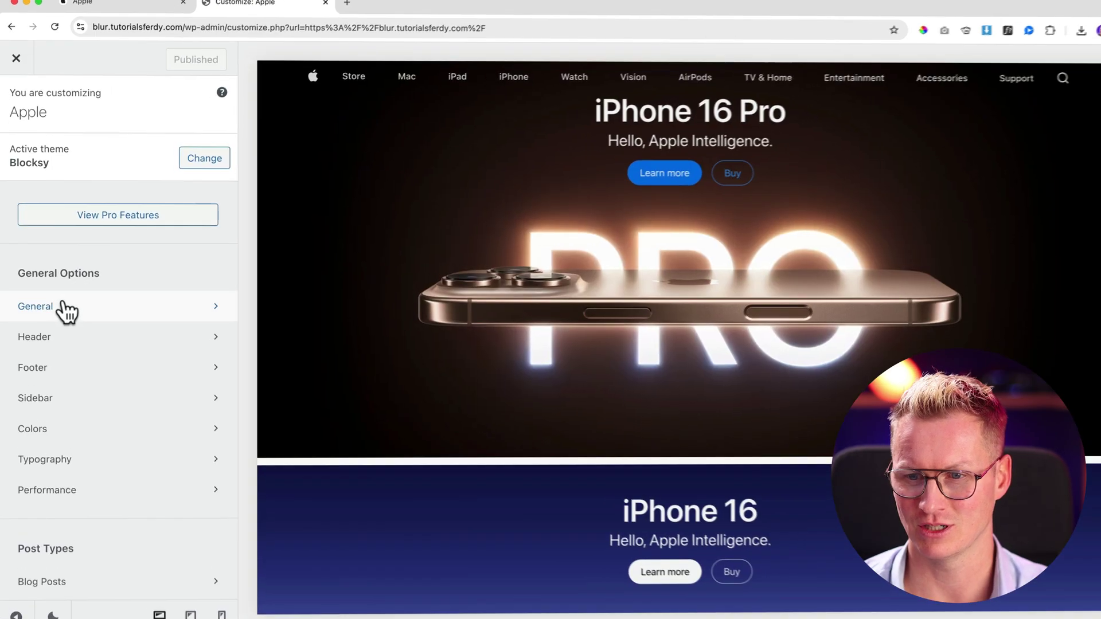
left_click(66, 310)
left_click(56, 145)
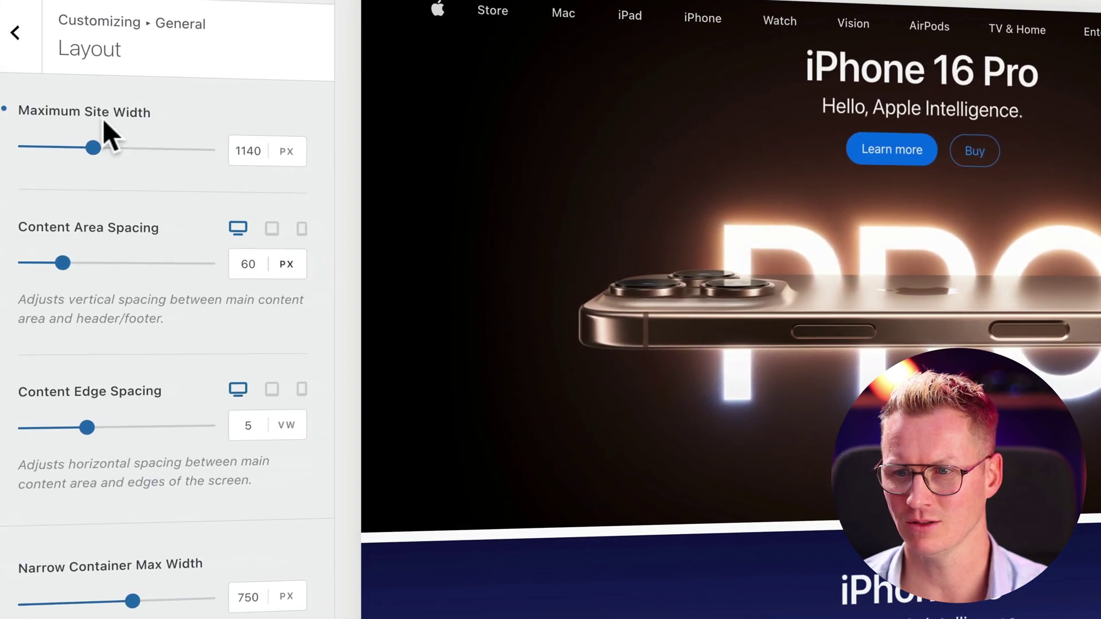
left_click_drag(260, 150, 222, 146)
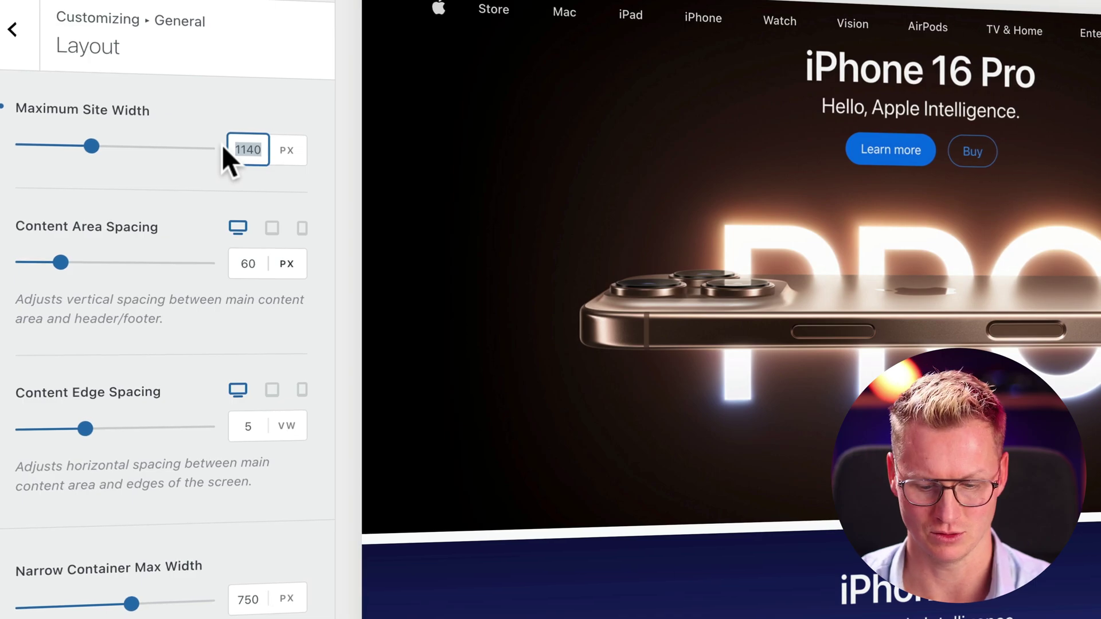
type("980")
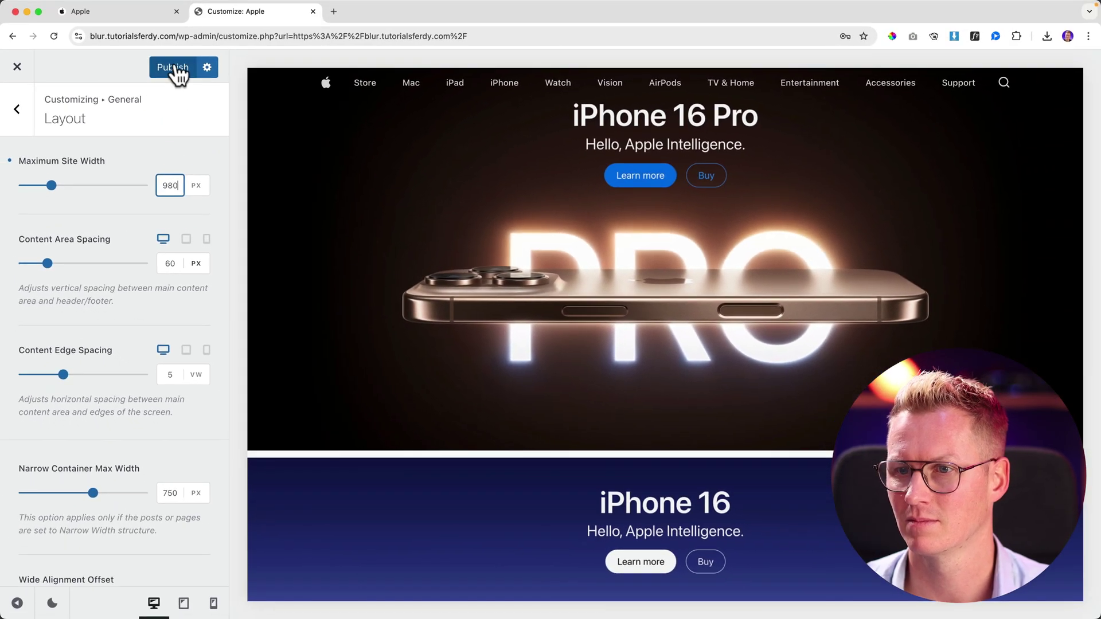
left_click(190, 46)
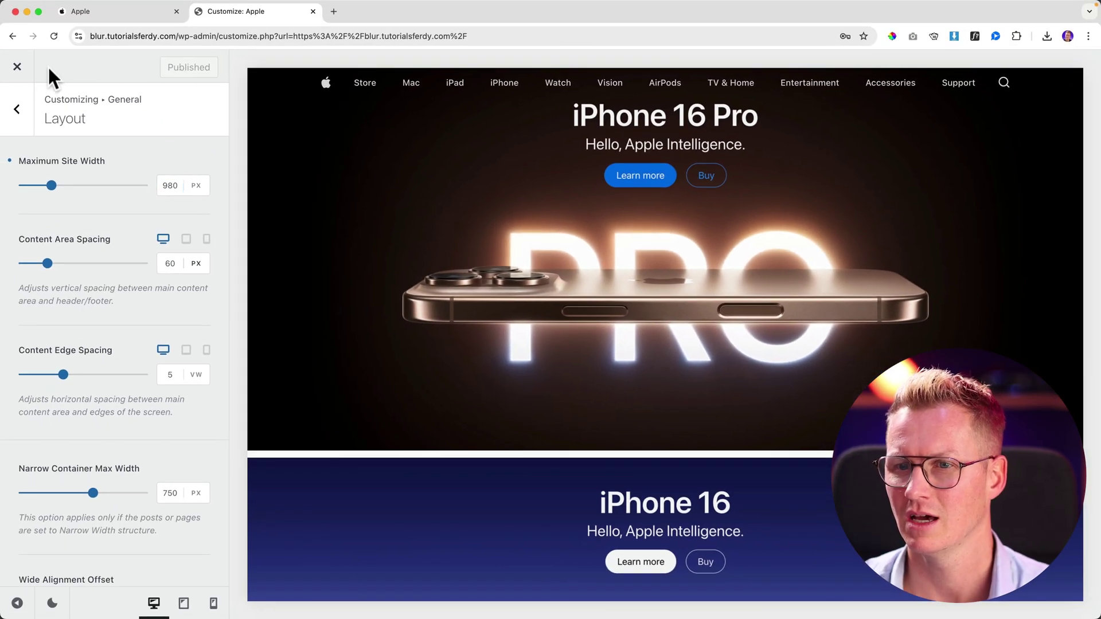
Close the customizer and check the live header against apple.com, including how the original header looks while scrolling
left_click(18, 67)
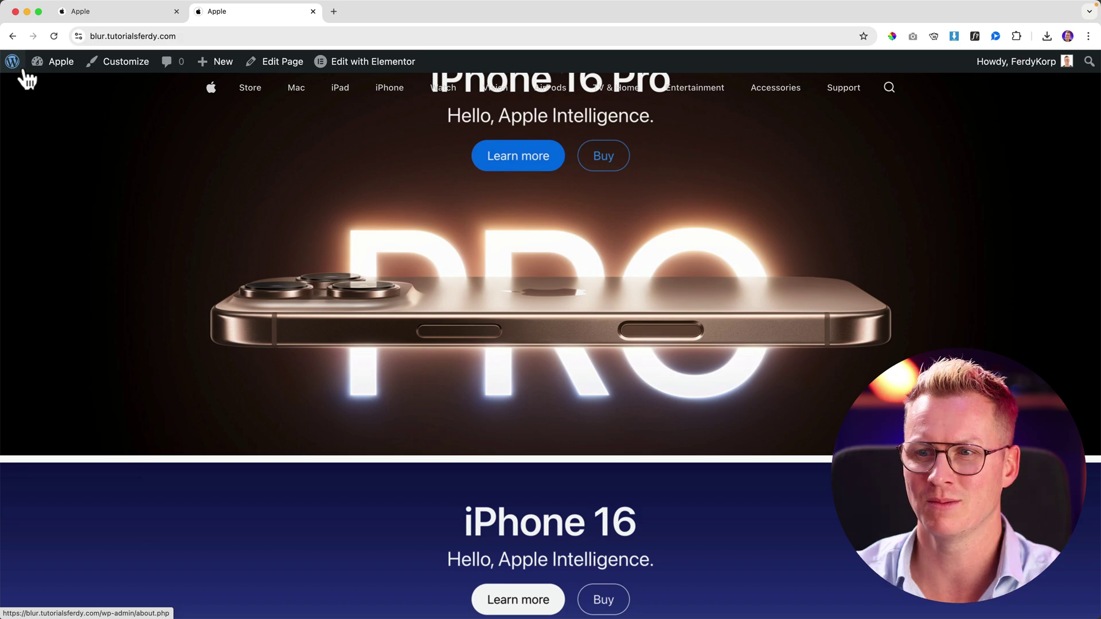
left_click(123, 14)
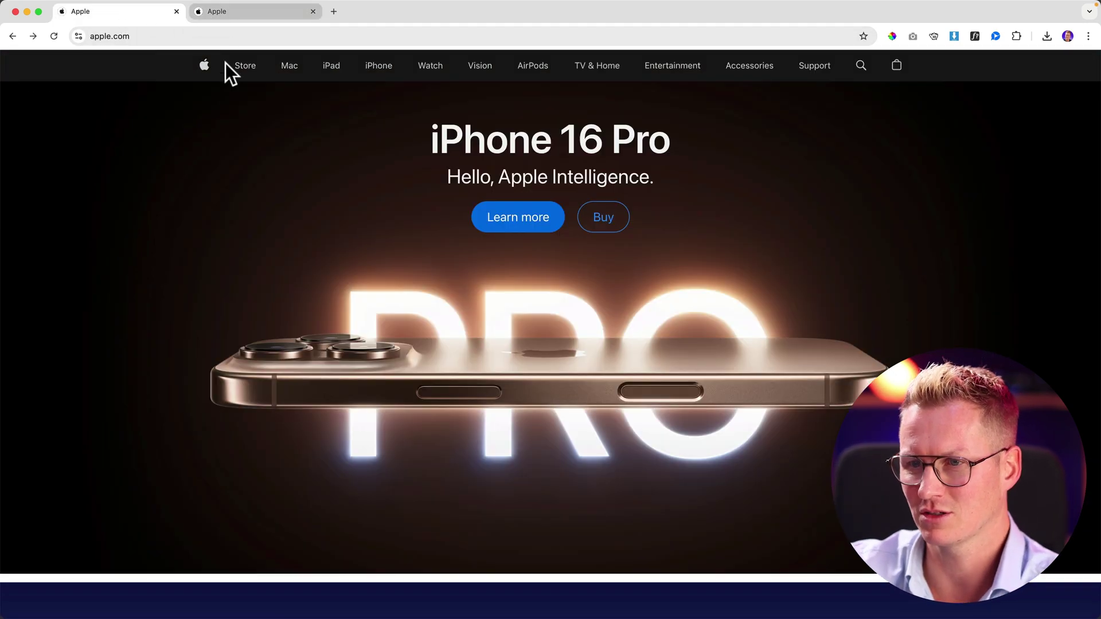
scroll(227, 146, "down", 5)
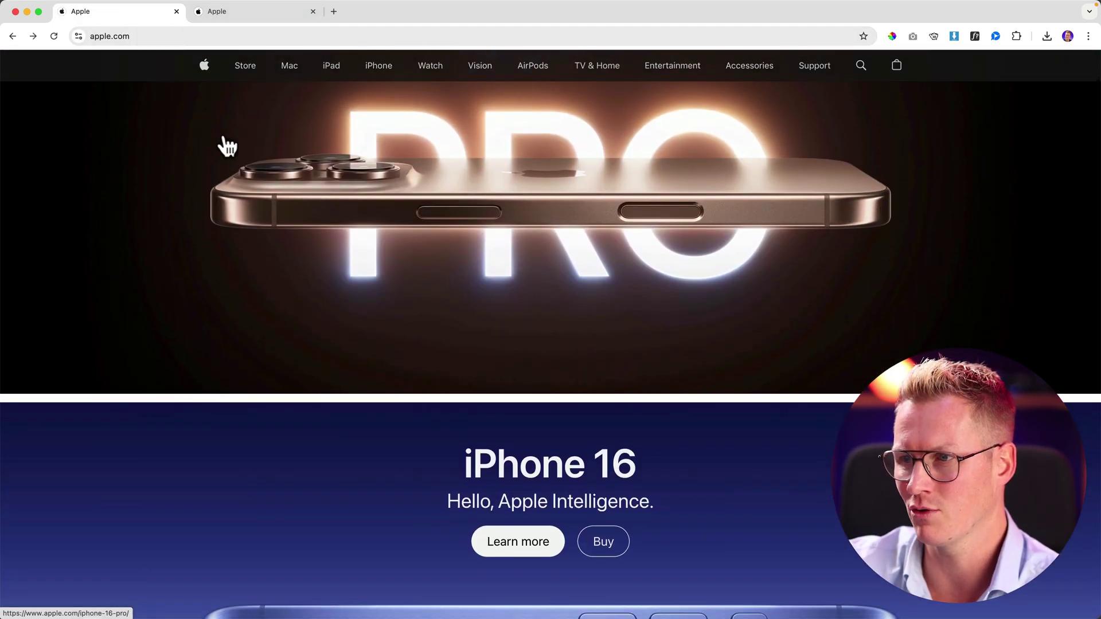
Compare how the header looks while scrolling on apple.com and on the WordPress copy
scroll(227, 146, "down", 8)
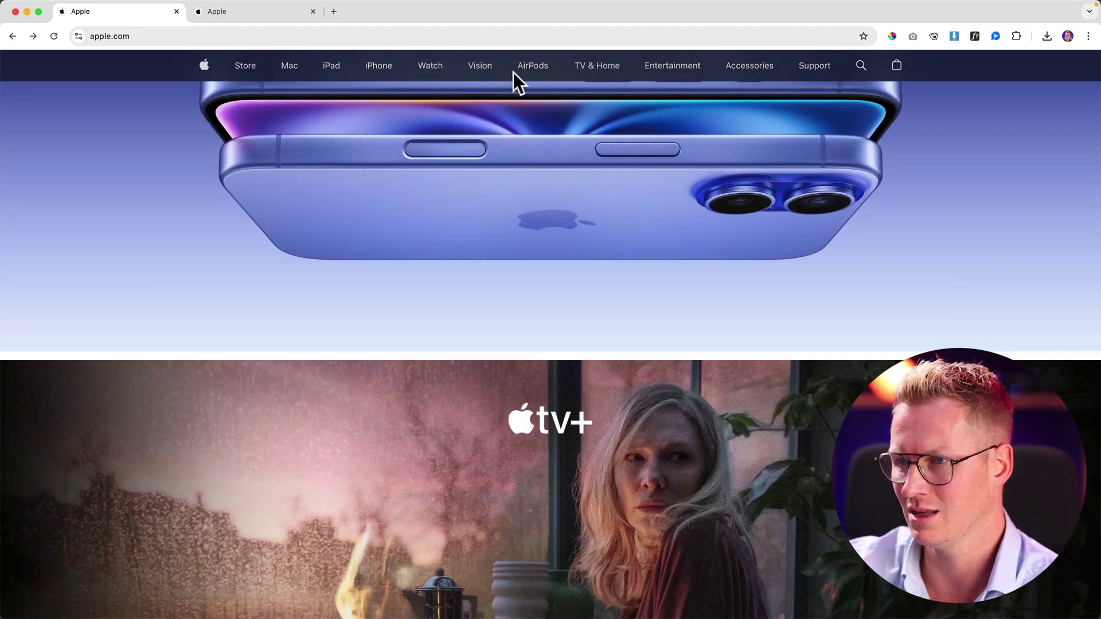
scroll(534, 97, "down", 4)
scroll(525, 103, "up", 15)
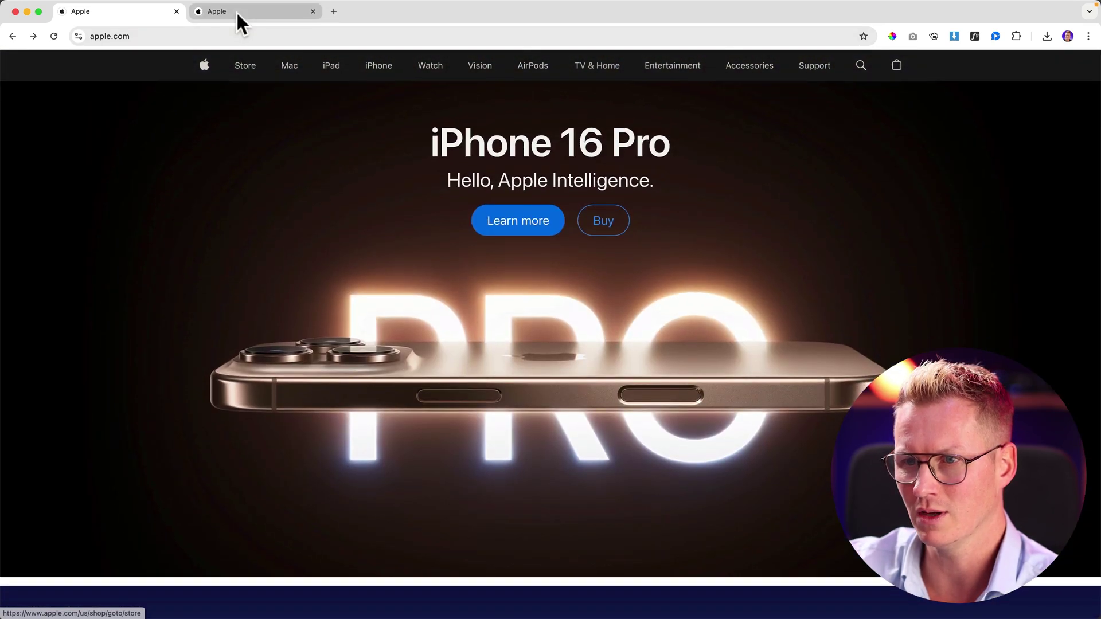
left_click(235, 11)
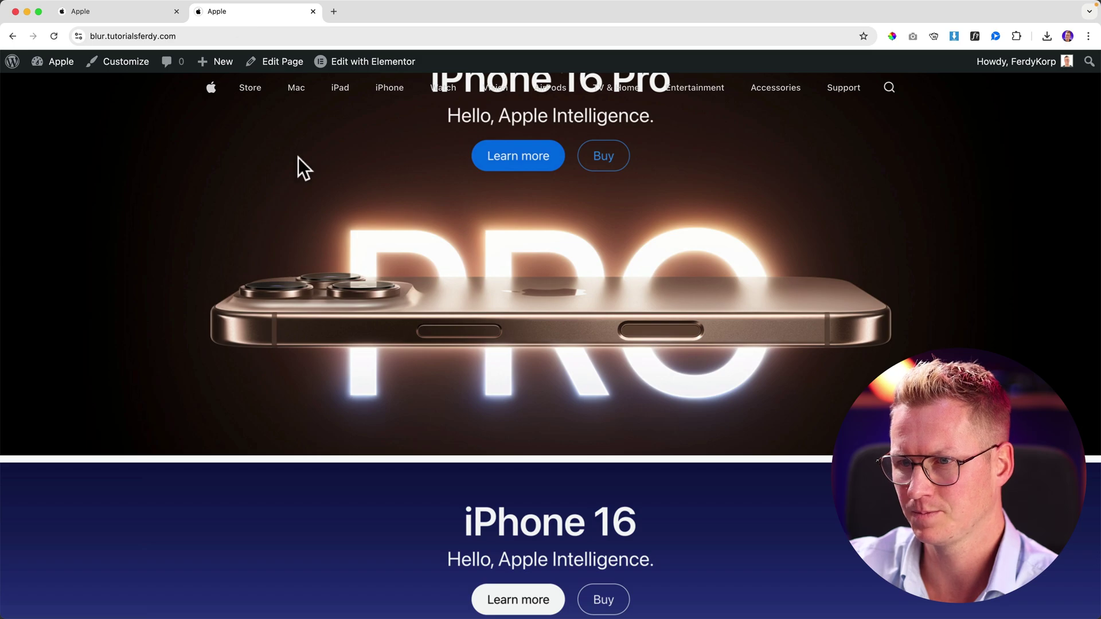
scroll(301, 160, "down", 2)
scroll(300, 158, "up", 2)
Open ferdy.com in a new browser tab and search the site for blocksy
left_click(333, 11)
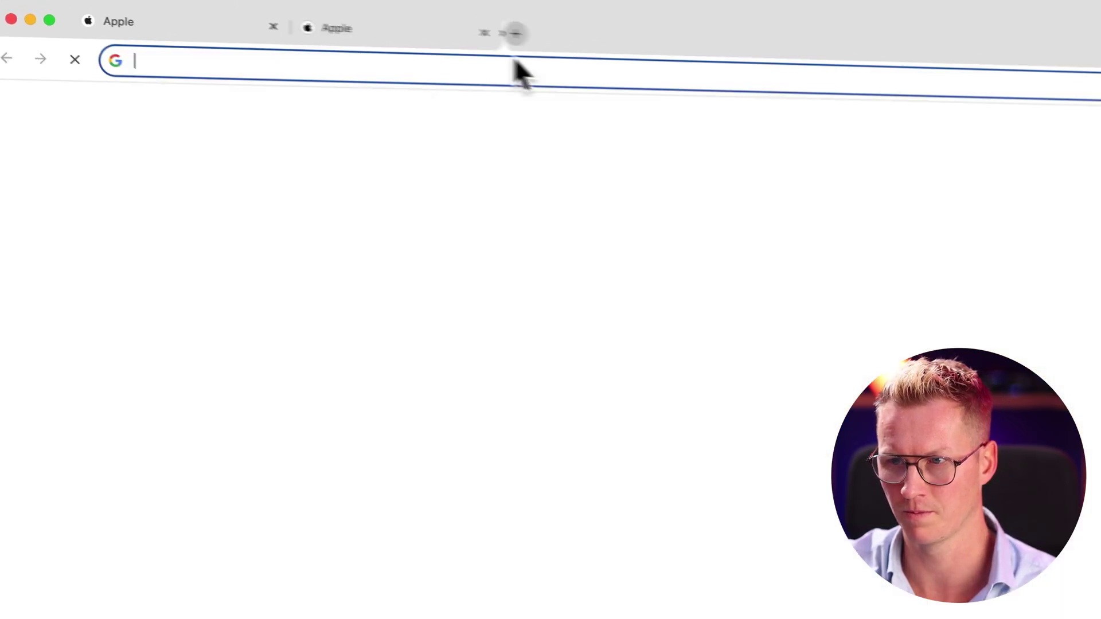
type("ferdy.com")
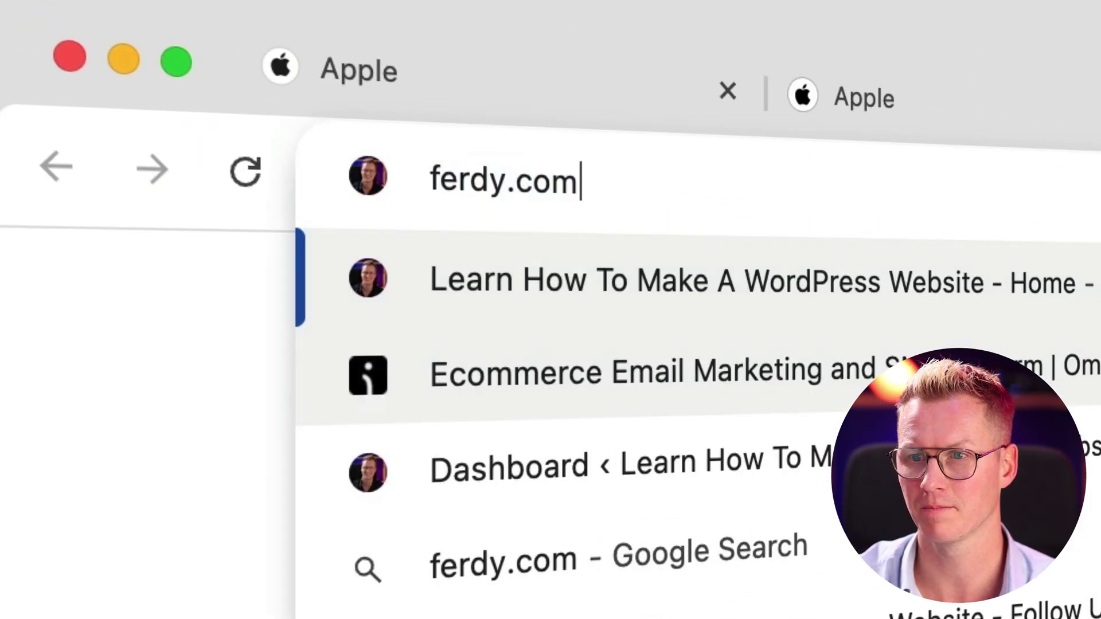
key("Return")
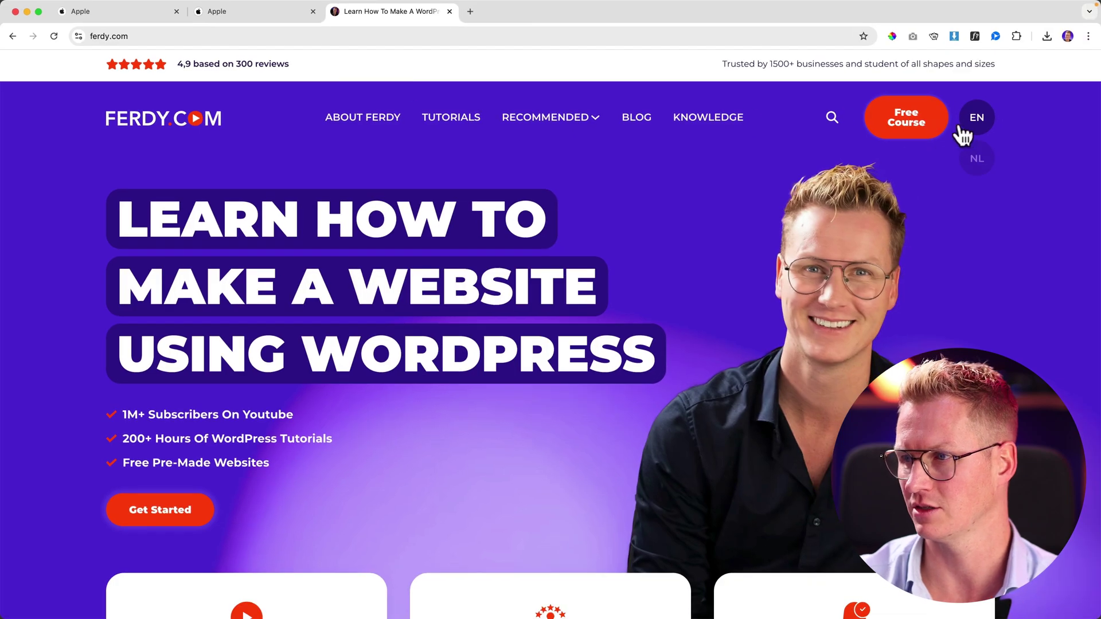
left_click(832, 118)
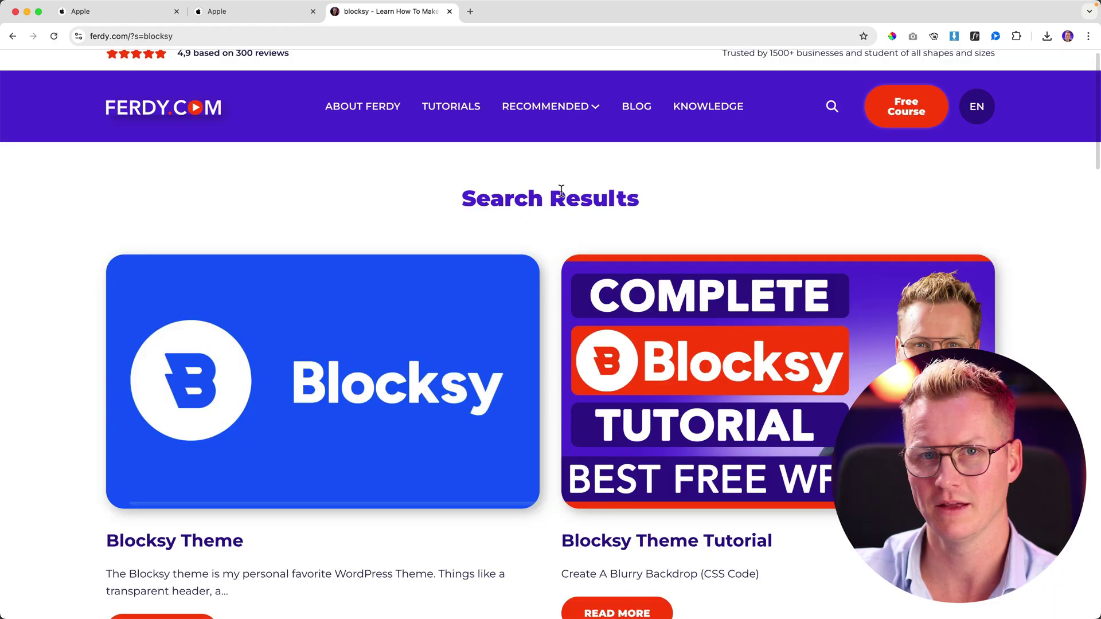
Open the Blocksy Theme Tutorial page from the search results and find its Create A Blurry Backdrop CSS code
scroll(677, 285, "down", 3)
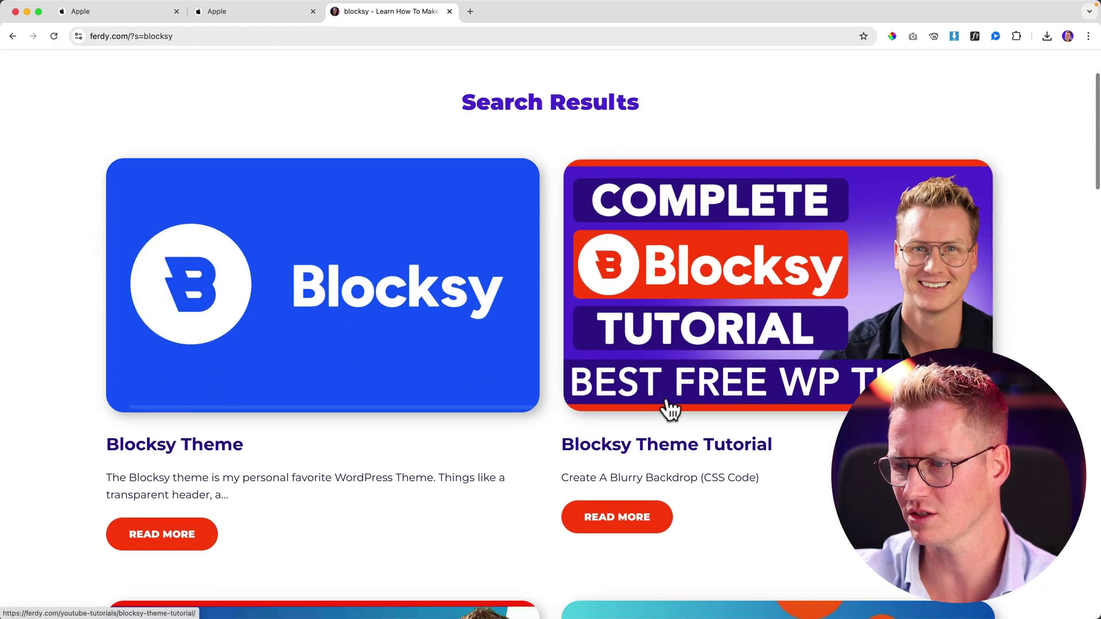
left_click(714, 453)
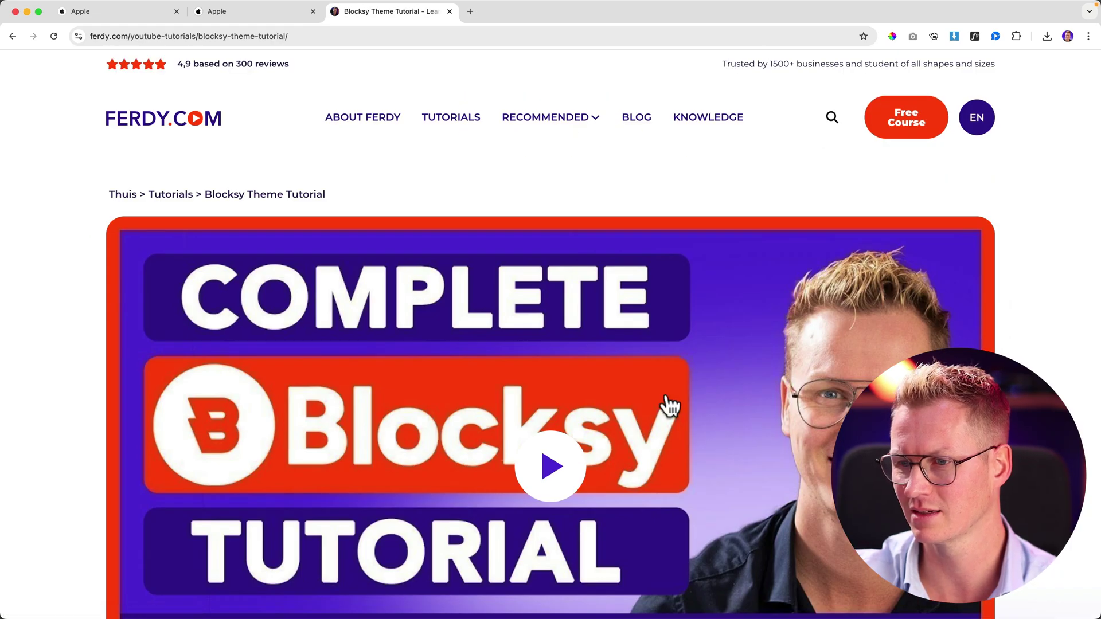
scroll(510, 322, "down", 10)
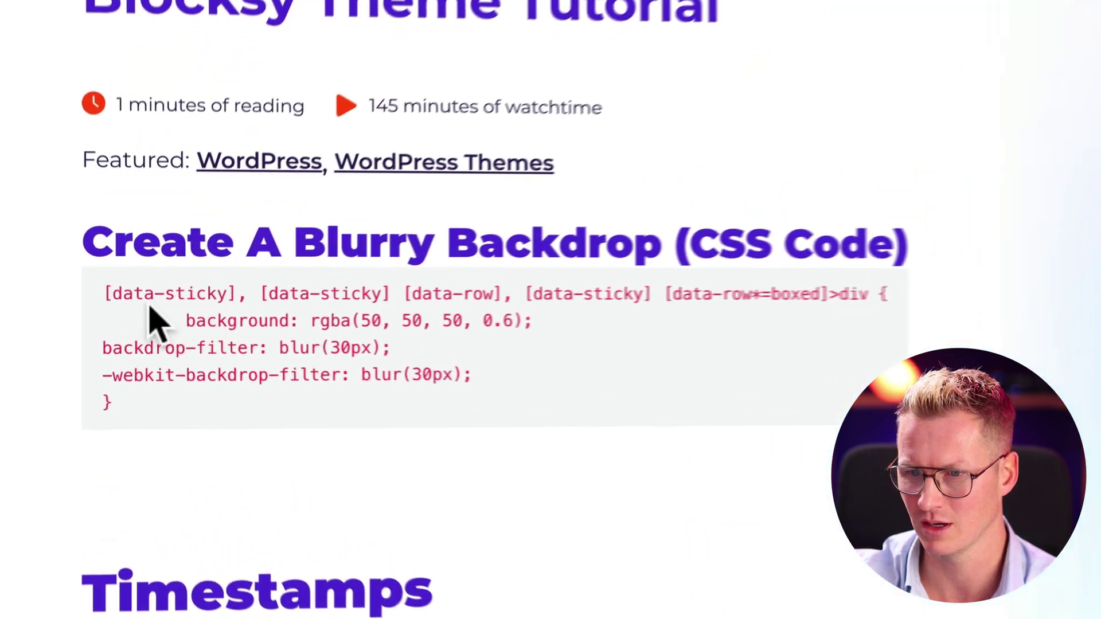
left_click_drag(119, 317, 443, 408)
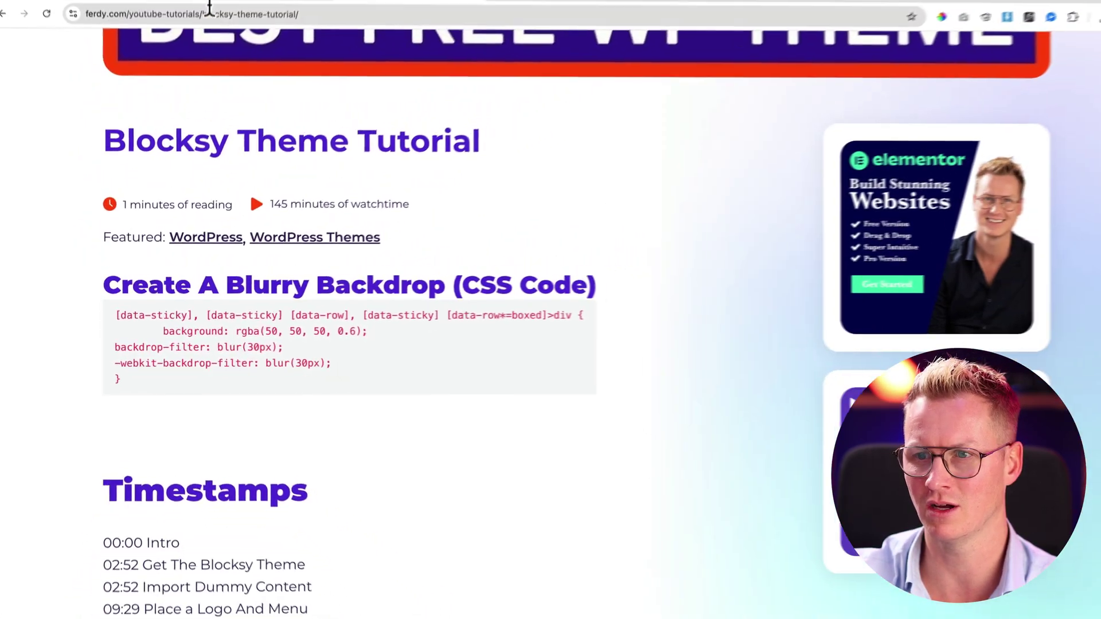
Inspect the sticky header row of the WordPress copy in the developer tools, checking its background styles, and close the tools
left_click(219, 13)
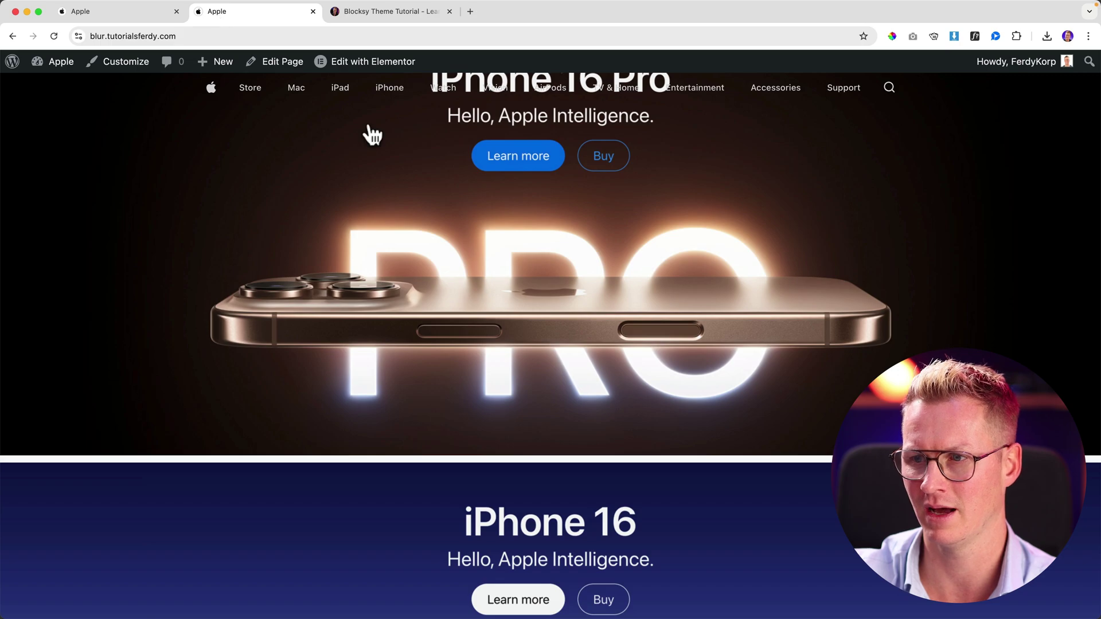
scroll(479, 194, "down", 5)
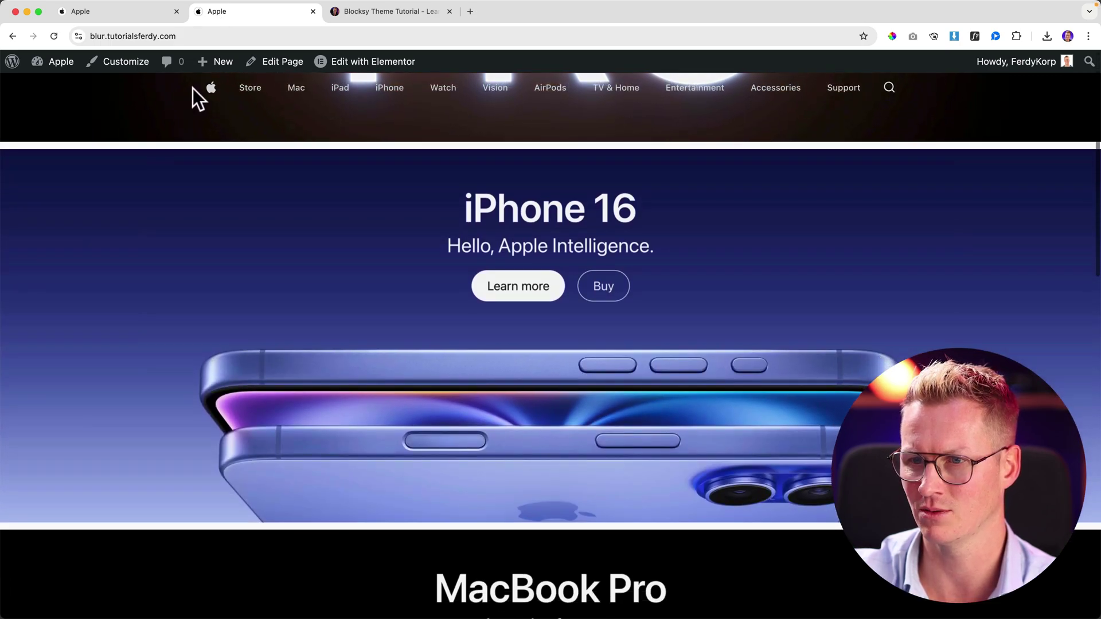
right_click(193, 88)
left_click(226, 292)
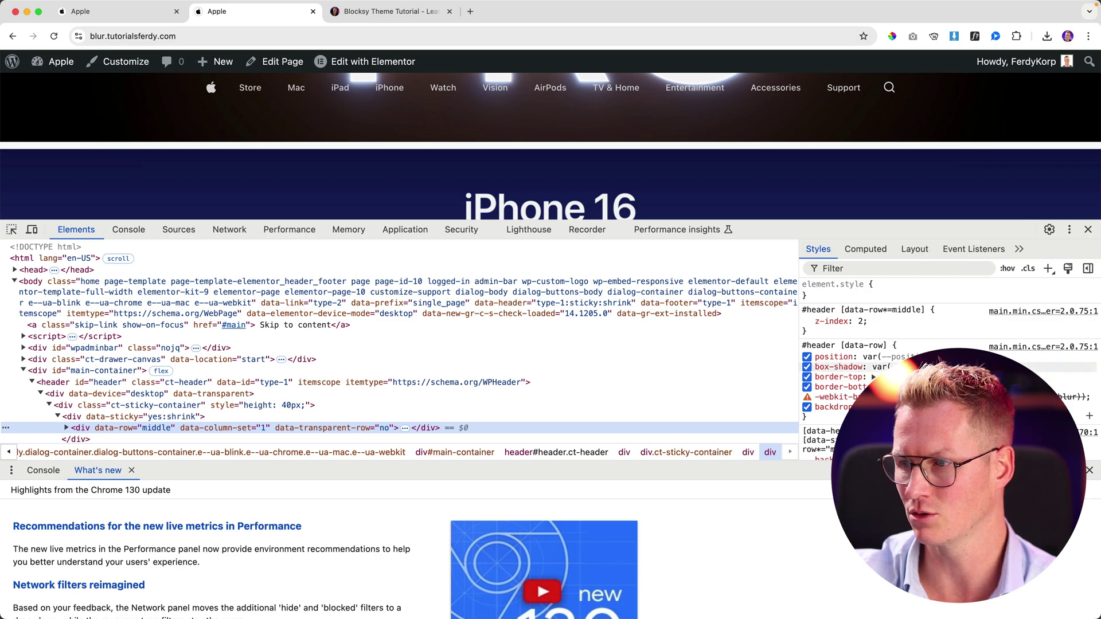
scroll(950, 355, "down", 5)
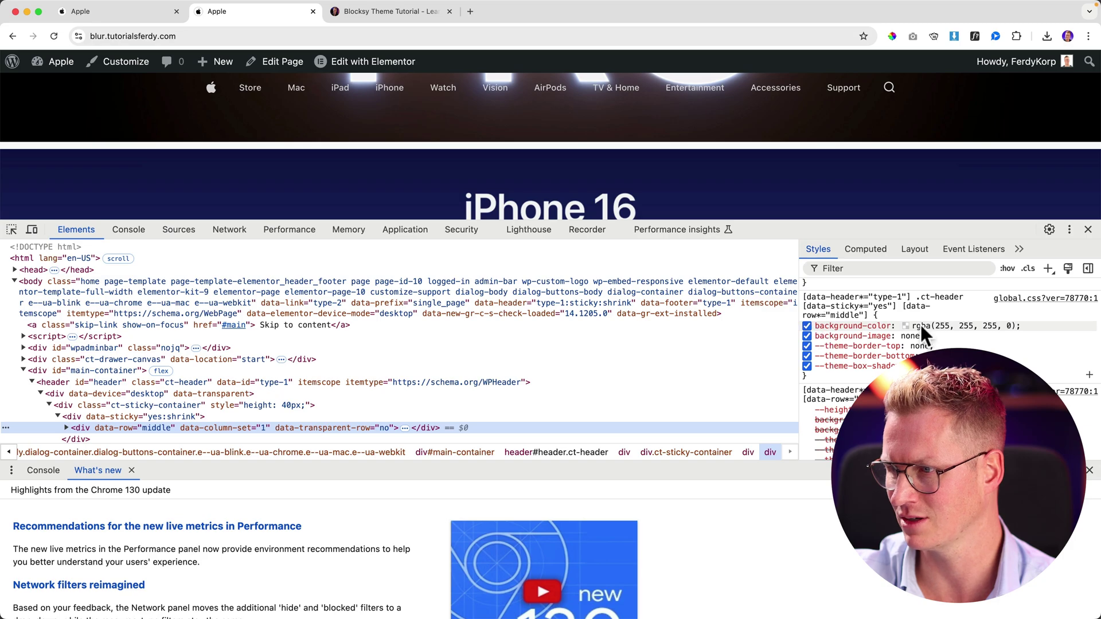
left_click(1089, 230)
scroll(618, 281, "up", 5)
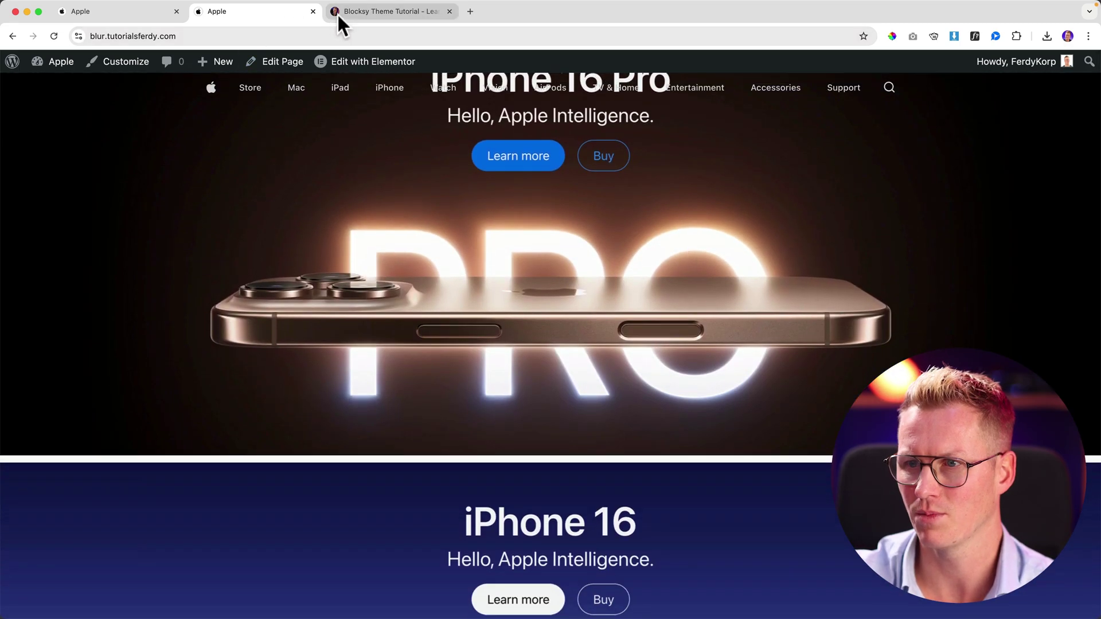
Open the css.glass glassmorphism generator in a new browser tab
left_click(370, 11)
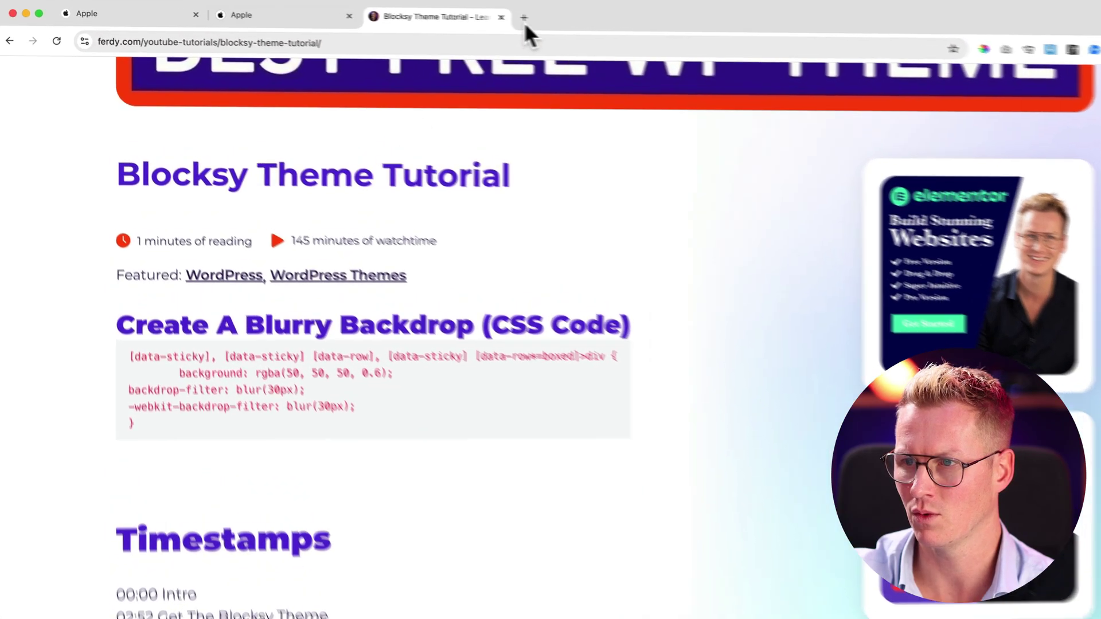
left_click(470, 12)
type("css.glass")
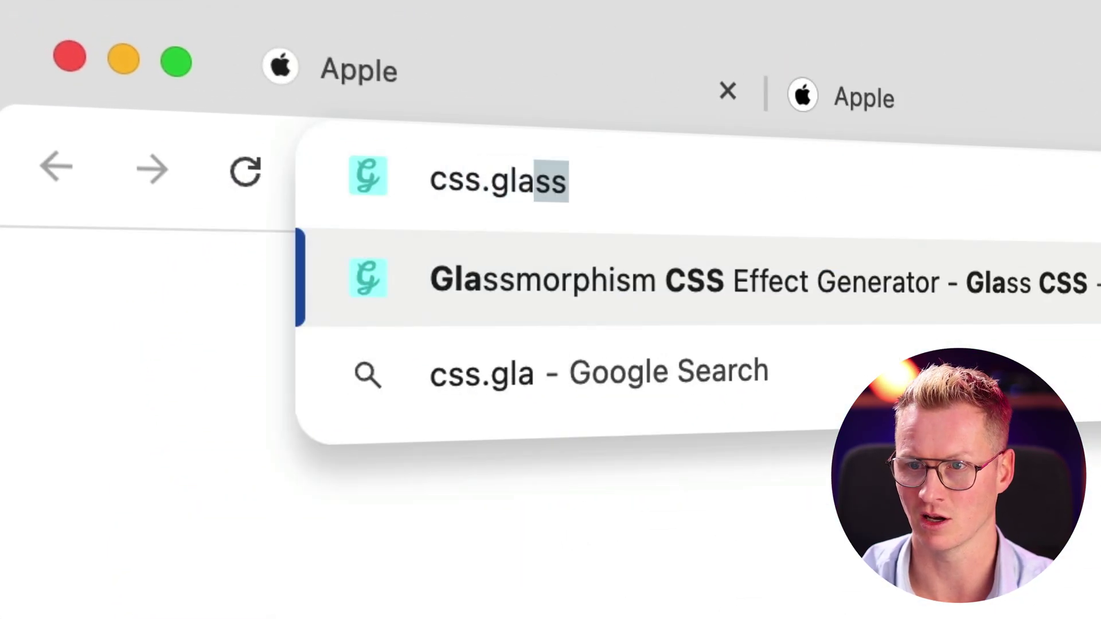
key("Return")
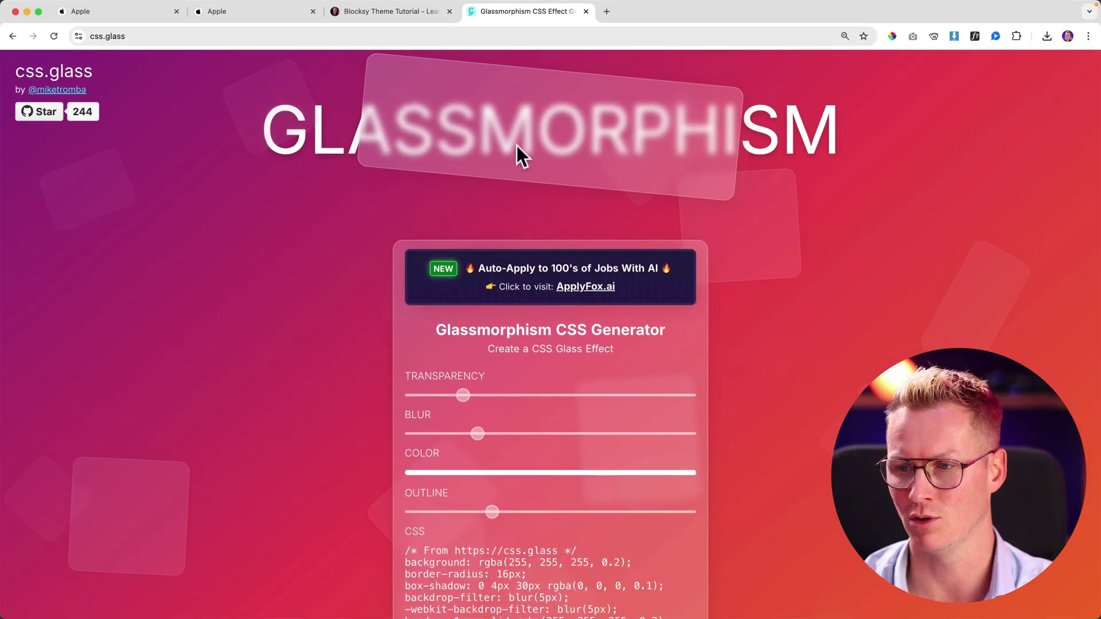
Generate a glass effect with background rgba(21, 20, 20, 0.33), an 11.1px blur and no outline, and copy its CSS to the clipboard
scroll(517, 146, "down", 1)
left_click_drag(463, 388, 504, 396)
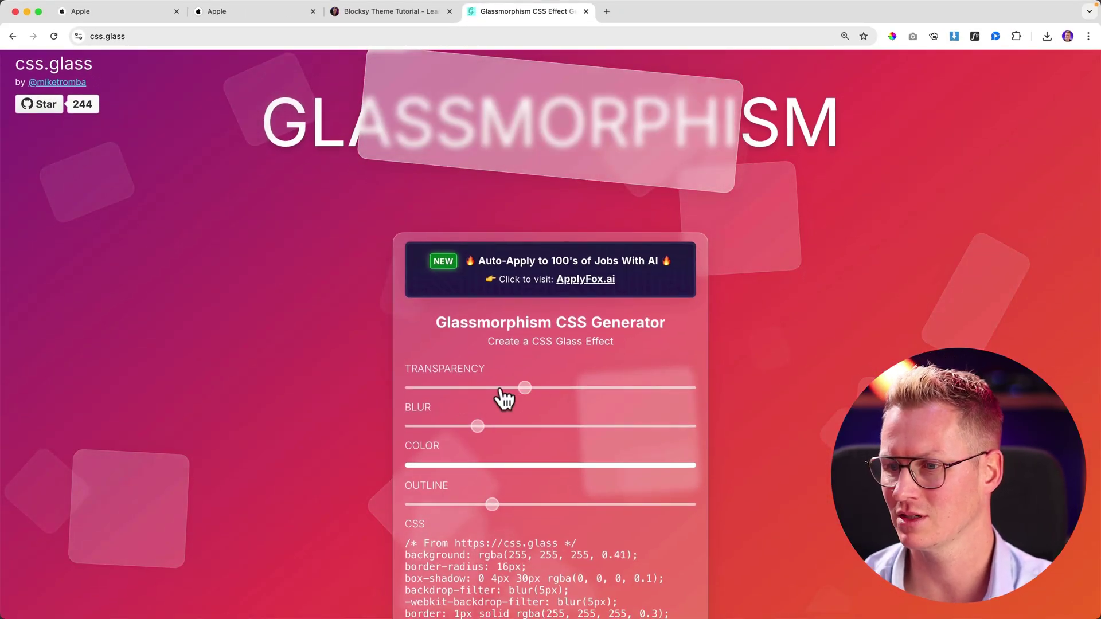
left_click(495, 479)
left_click_drag(583, 317, 566, 324)
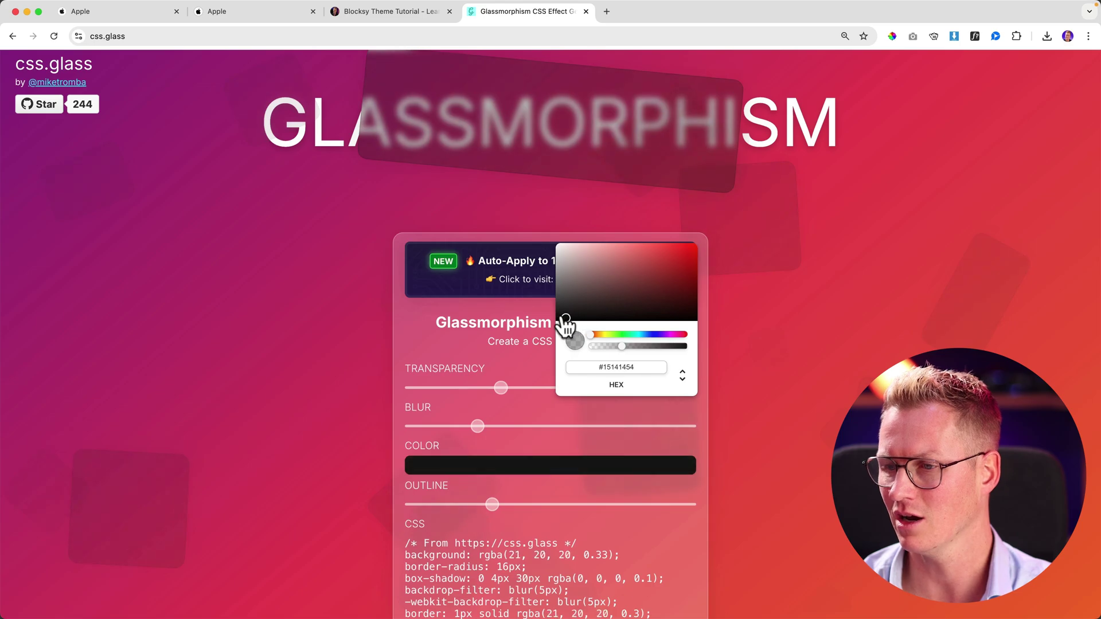
left_click_drag(477, 427, 548, 427)
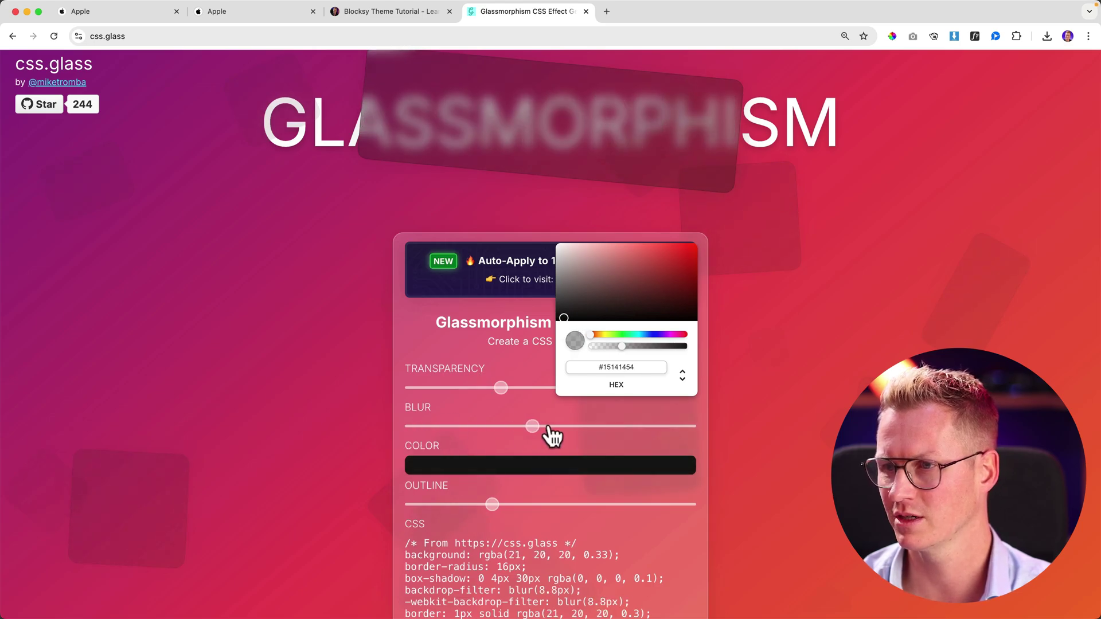
left_click(737, 430)
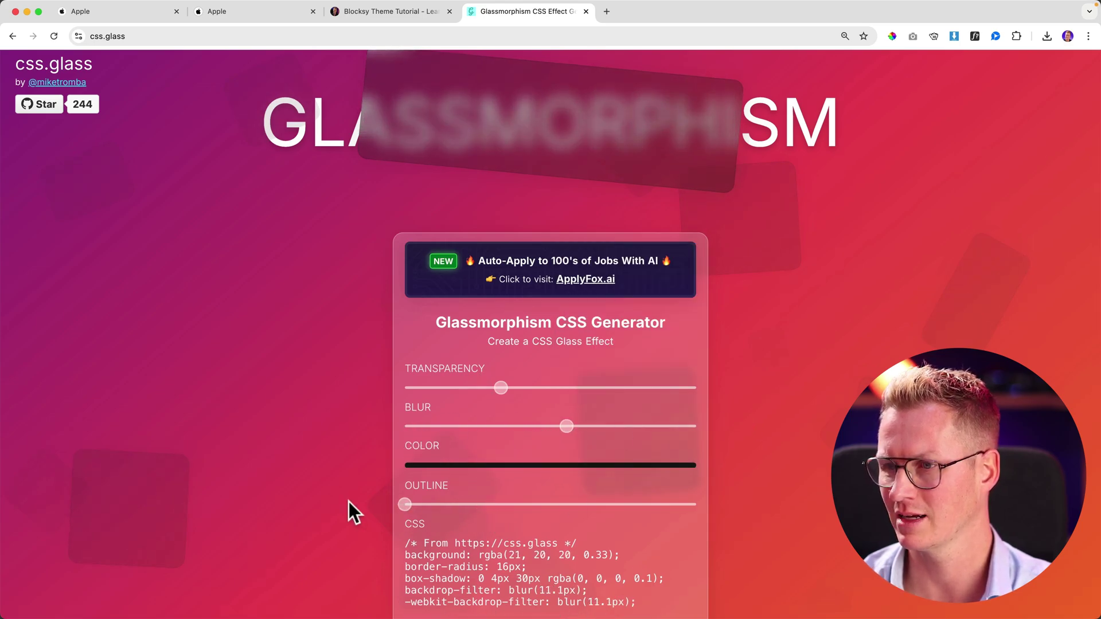
scroll(490, 398, "down", 3)
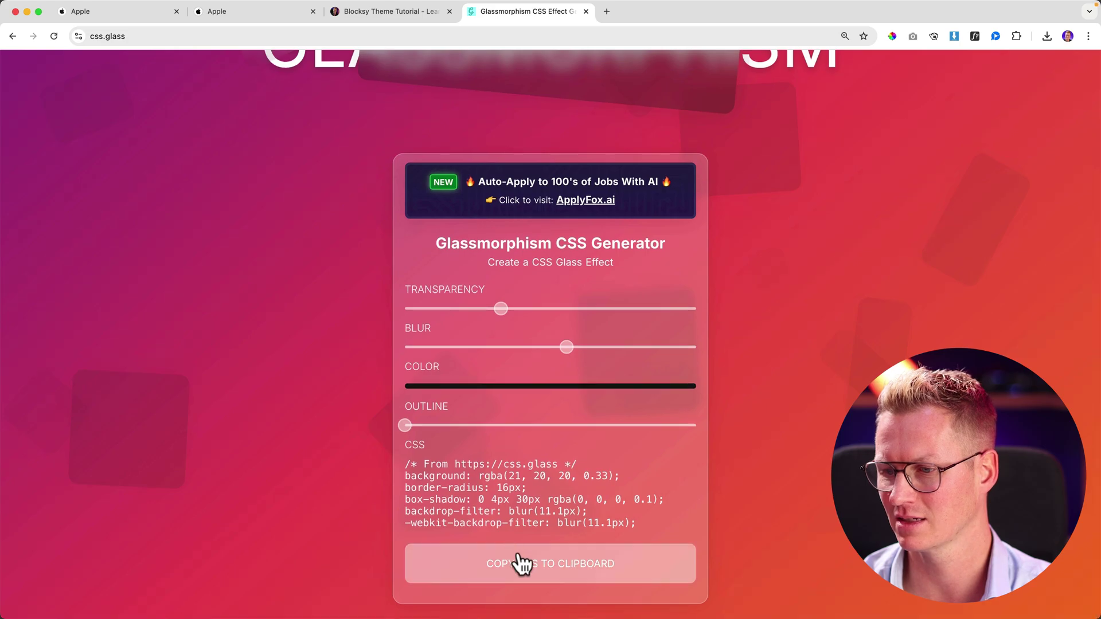
left_click(522, 565)
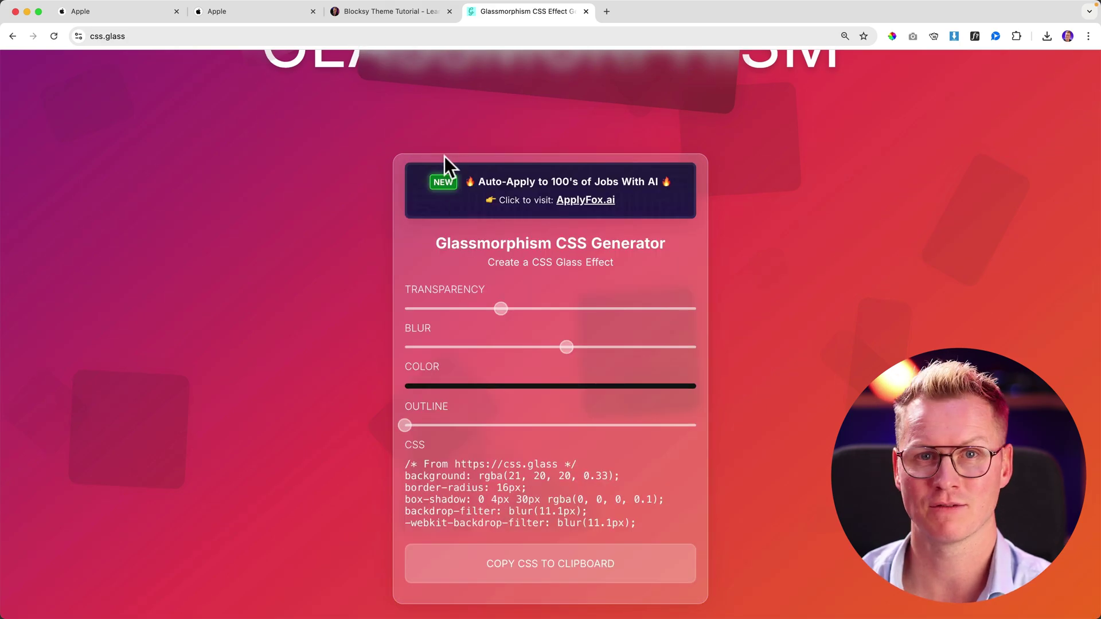
Return to the Blocksy Theme Tutorial page and copy the complete blurry backdrop CSS code
scroll(427, 181, "up", 3)
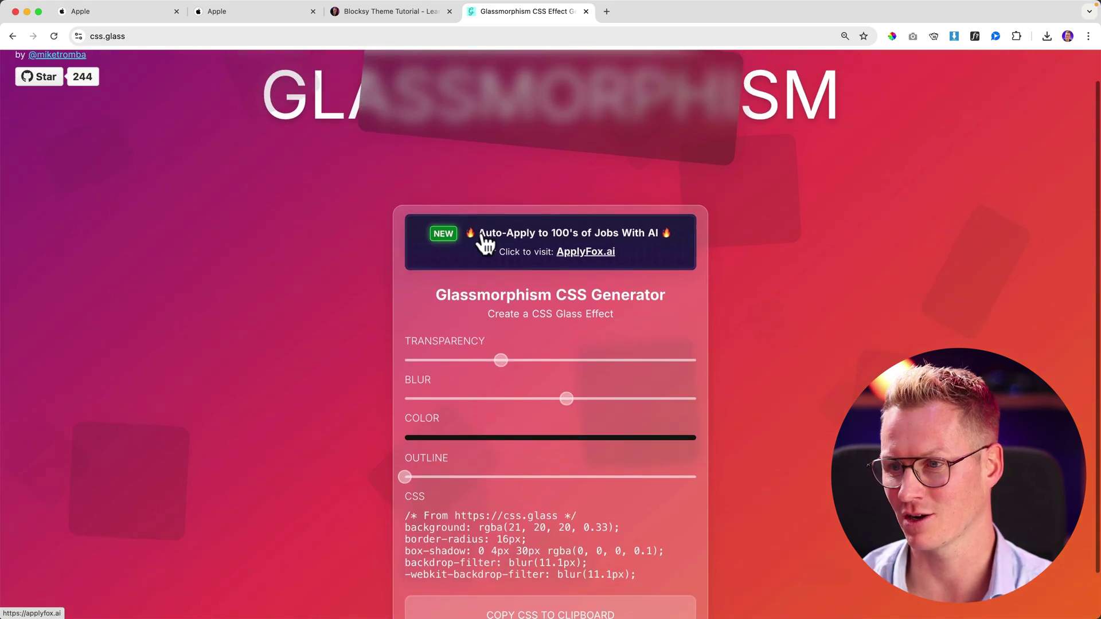
left_click(377, 16)
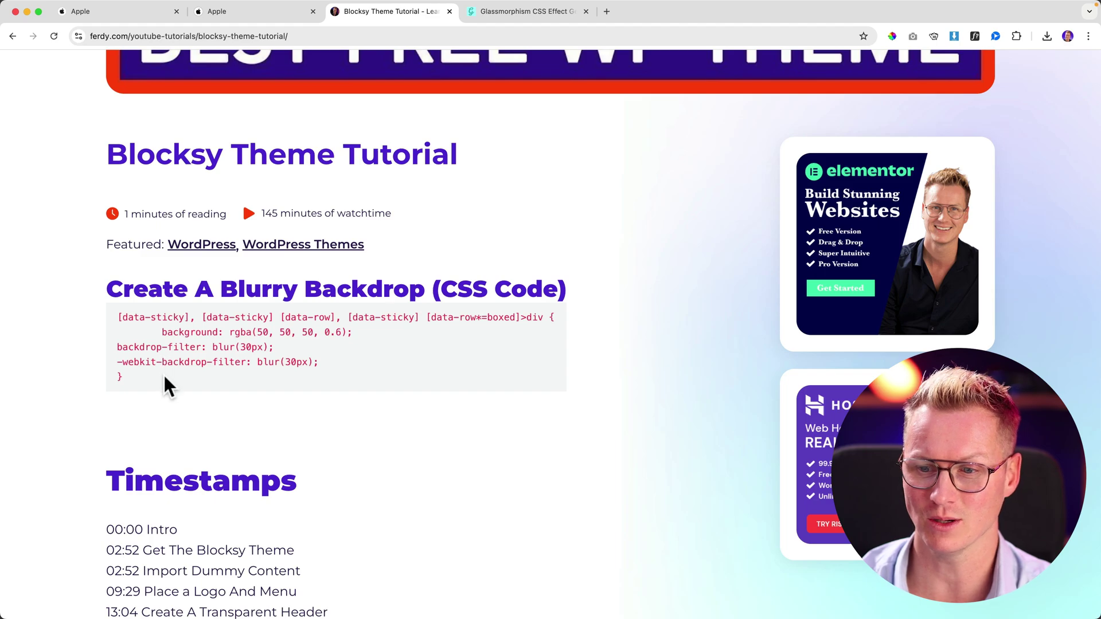
left_click_drag(163, 375, 120, 319)
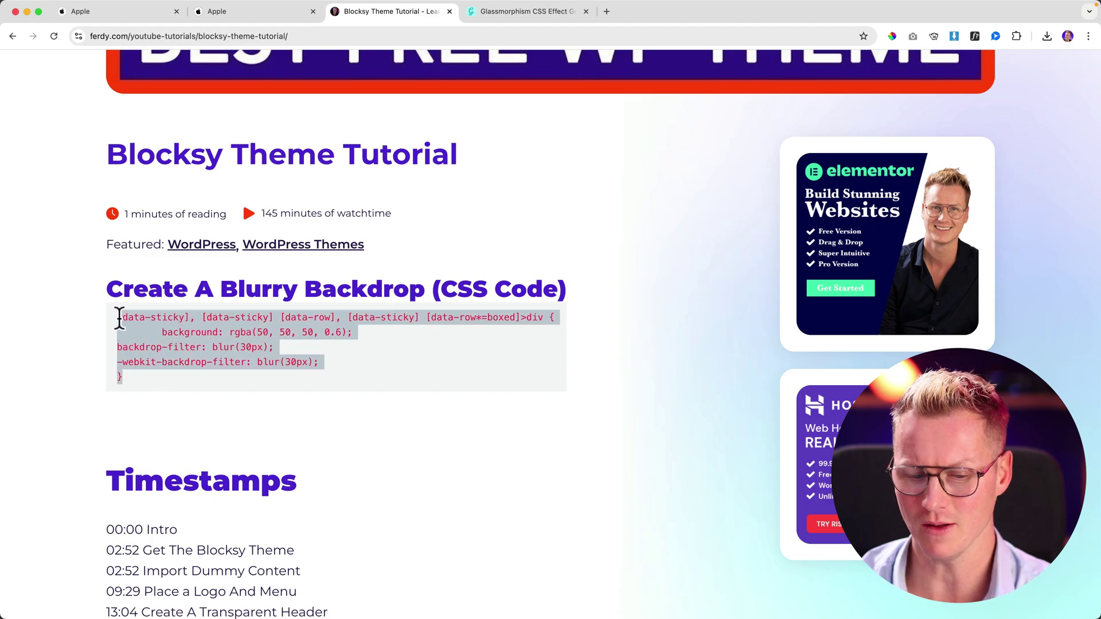
left_click(525, 17)
left_click(378, 11)
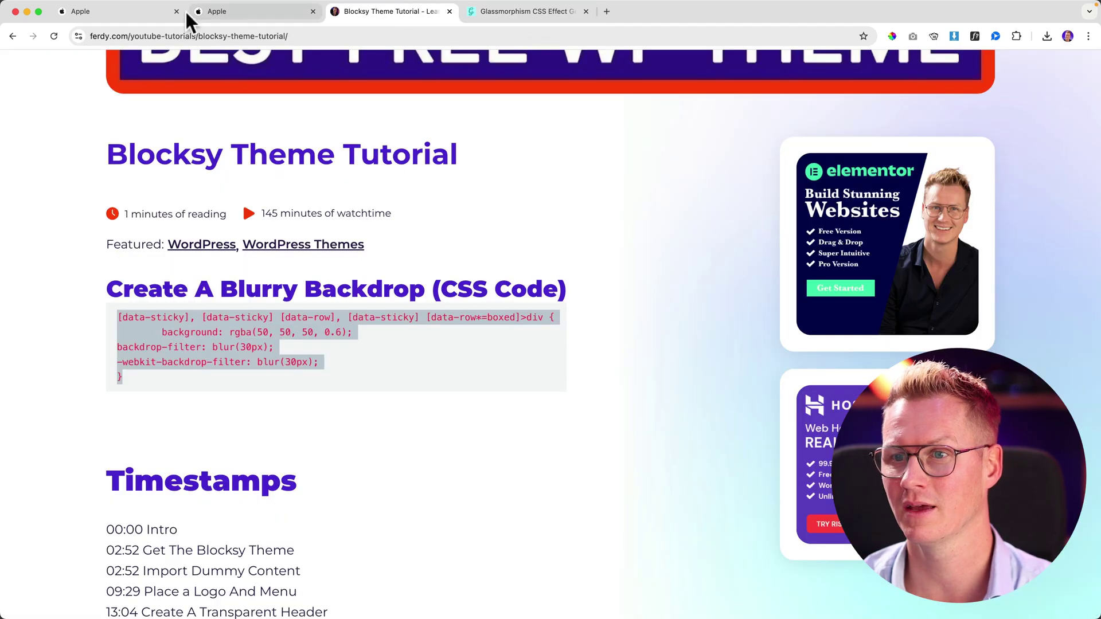
Paste the copied blurry backdrop code into the WordPress copy's Additional CSS in the customizer and publish the change
left_click(241, 12)
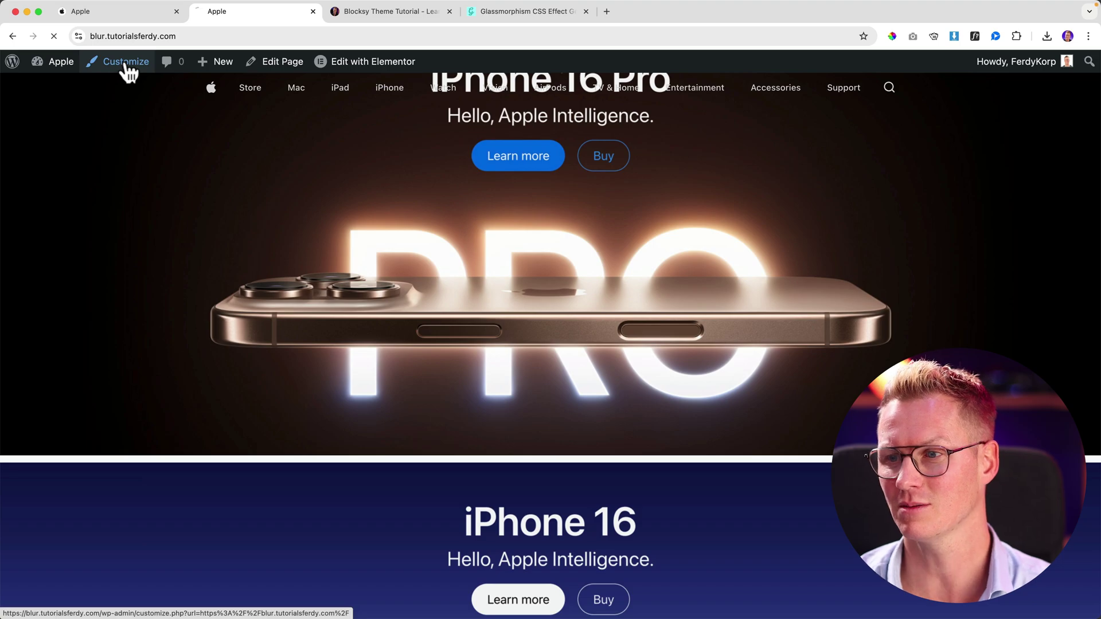
scroll(91, 252, "down", 10)
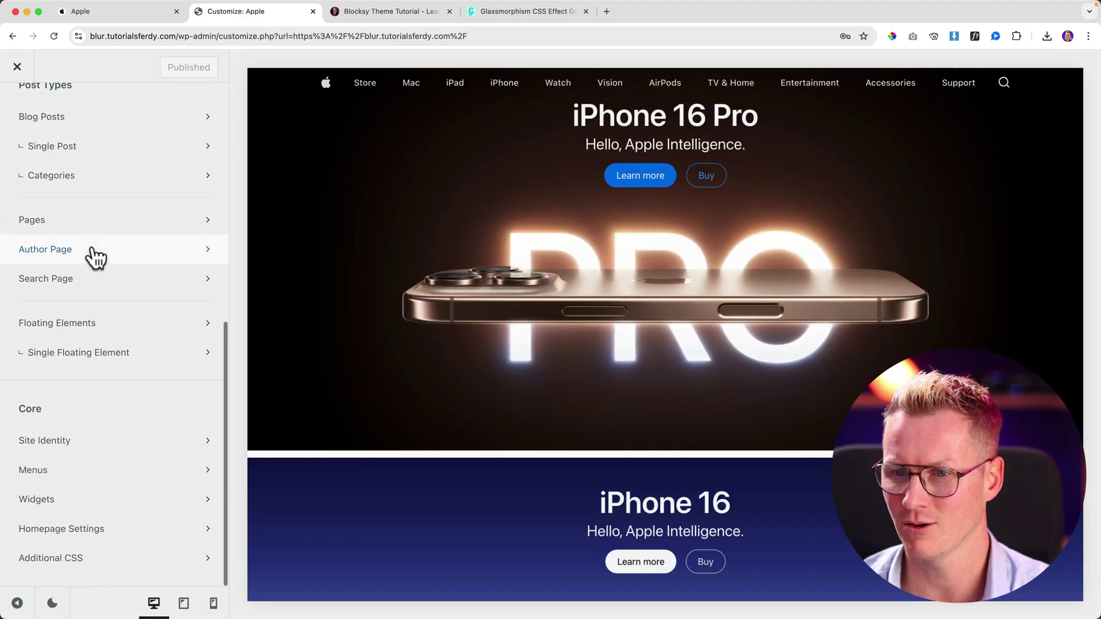
left_click(69, 563)
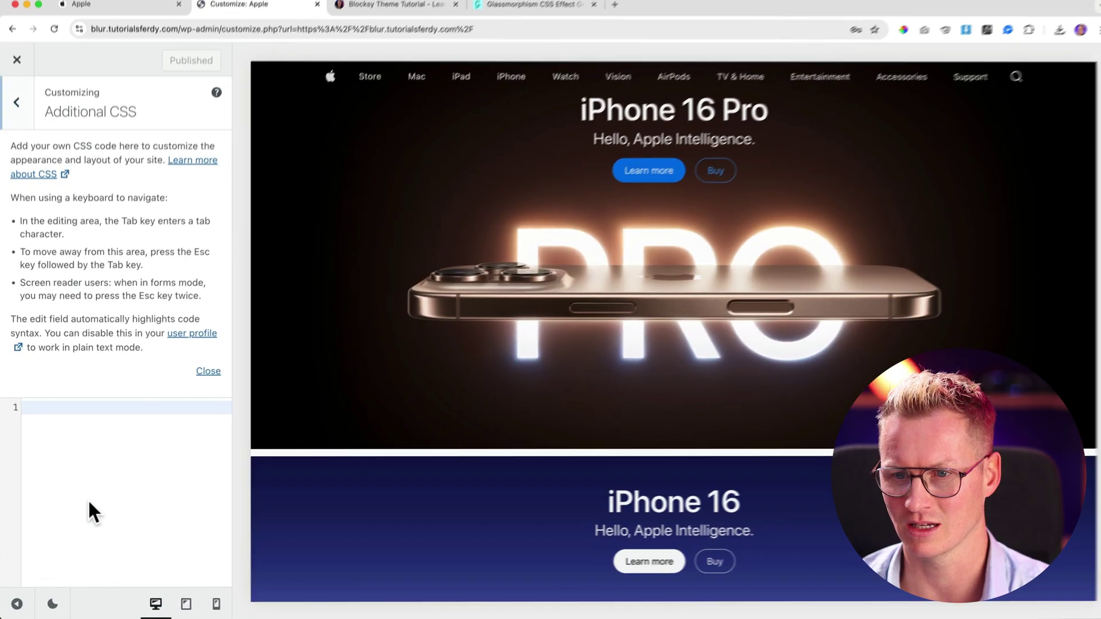
left_click(92, 435)
key("super+v")
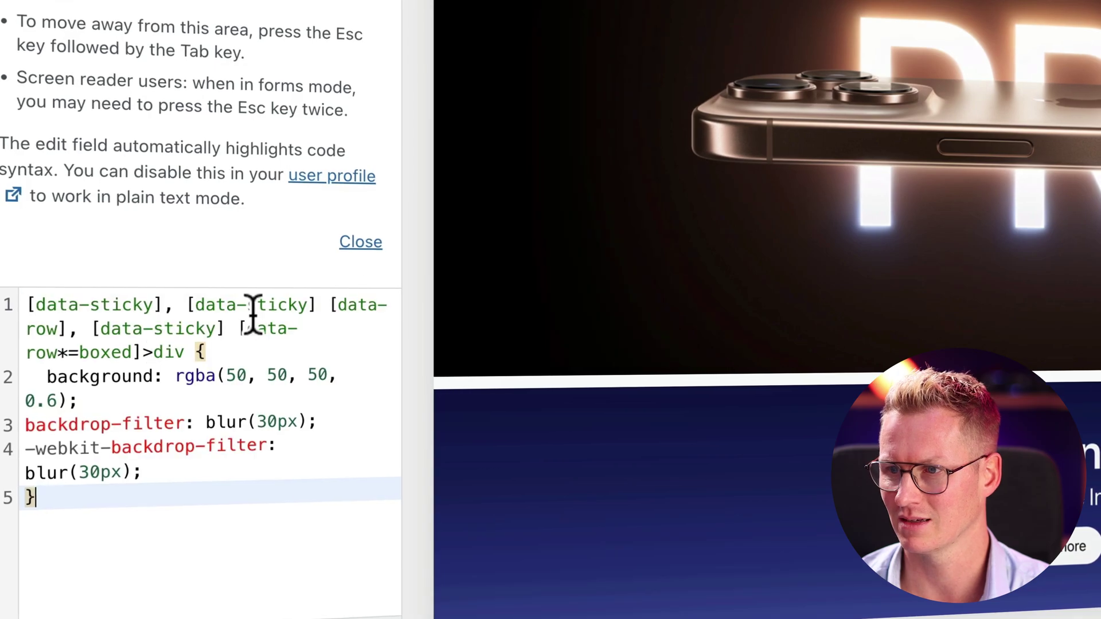
scroll(461, 191, "down", 2)
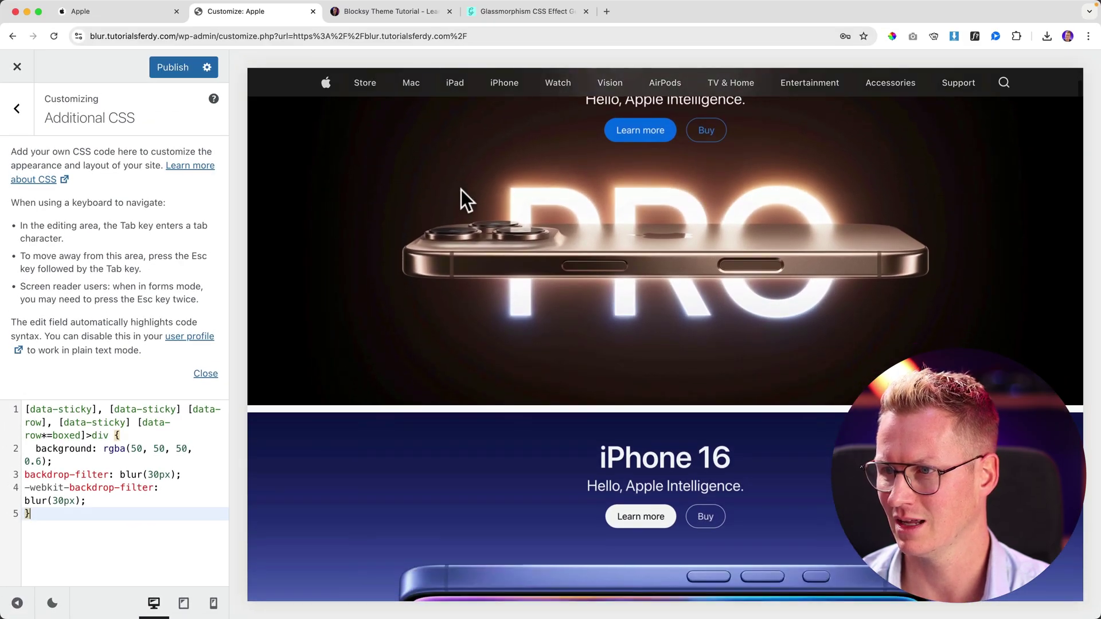
scroll(461, 190, "down", 3)
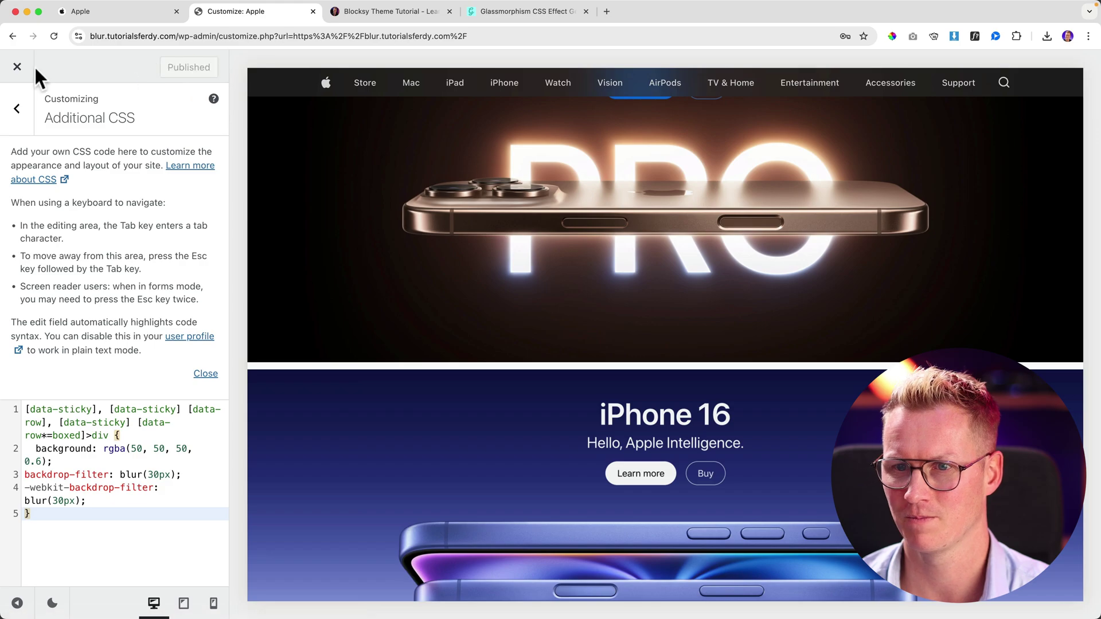
Exit the customizer and compare the sticky header's blur on the live WordPress copy with the one on apple.com
left_click(18, 67)
scroll(452, 176, "down", 6)
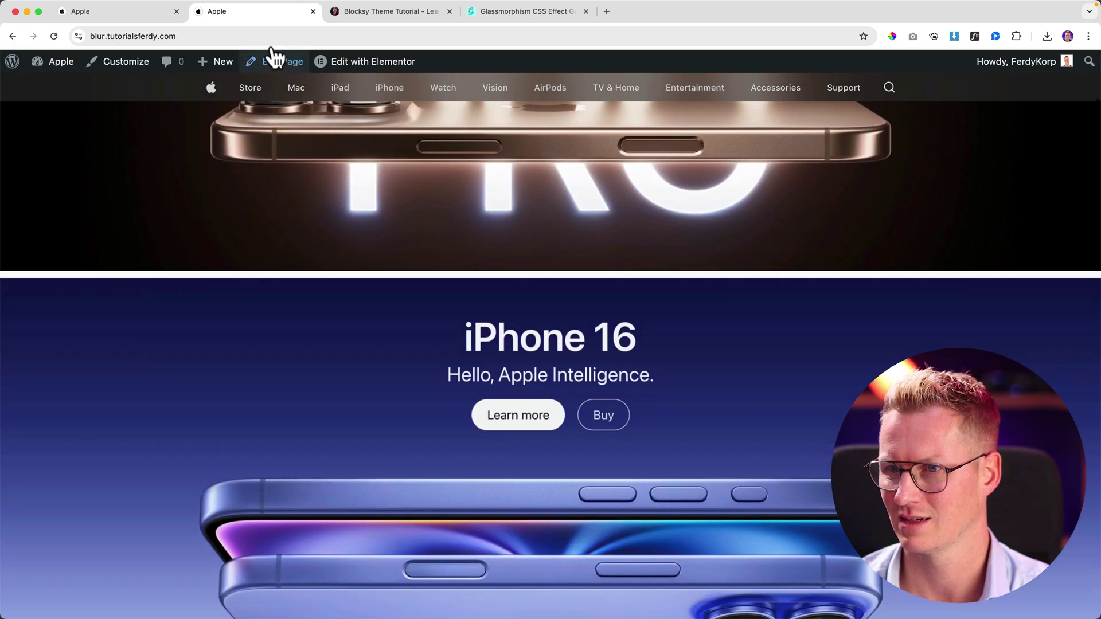
left_click(153, 13)
scroll(267, 154, "down", 2)
scroll(265, 153, "down", 3)
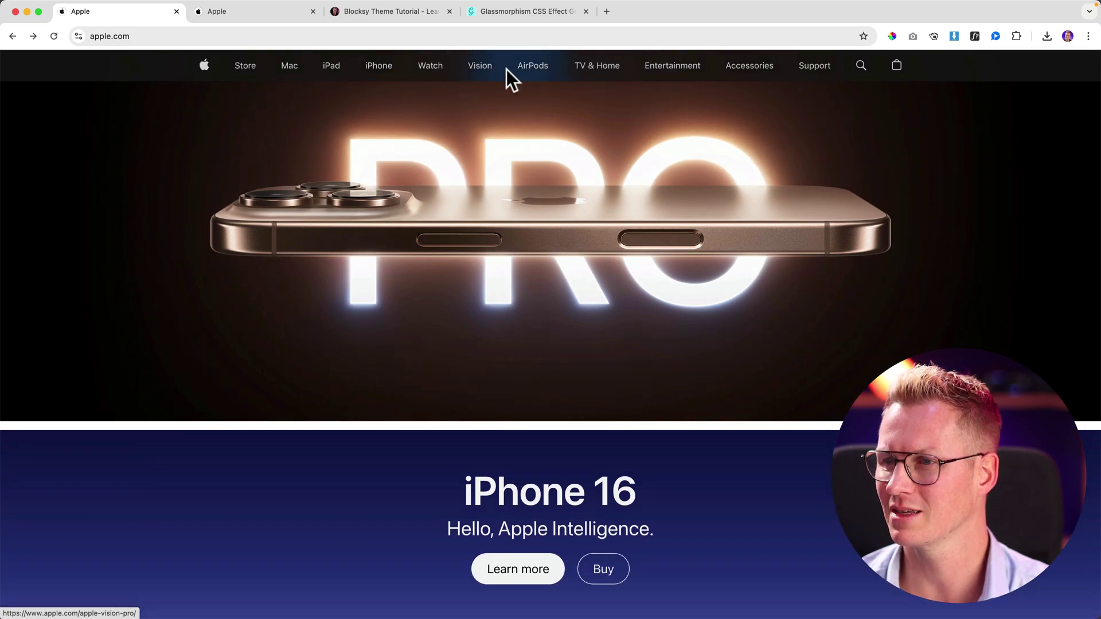
left_click(271, 12)
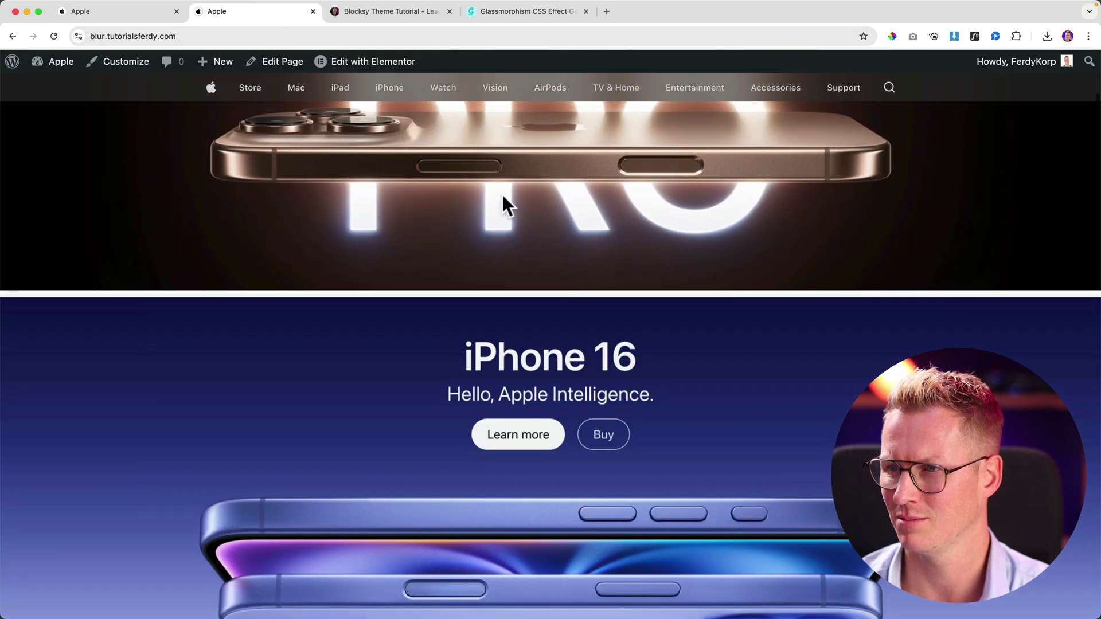
scroll(503, 195, "up", 3)
scroll(502, 195, "down", 1)
scroll(502, 205, "down", 1)
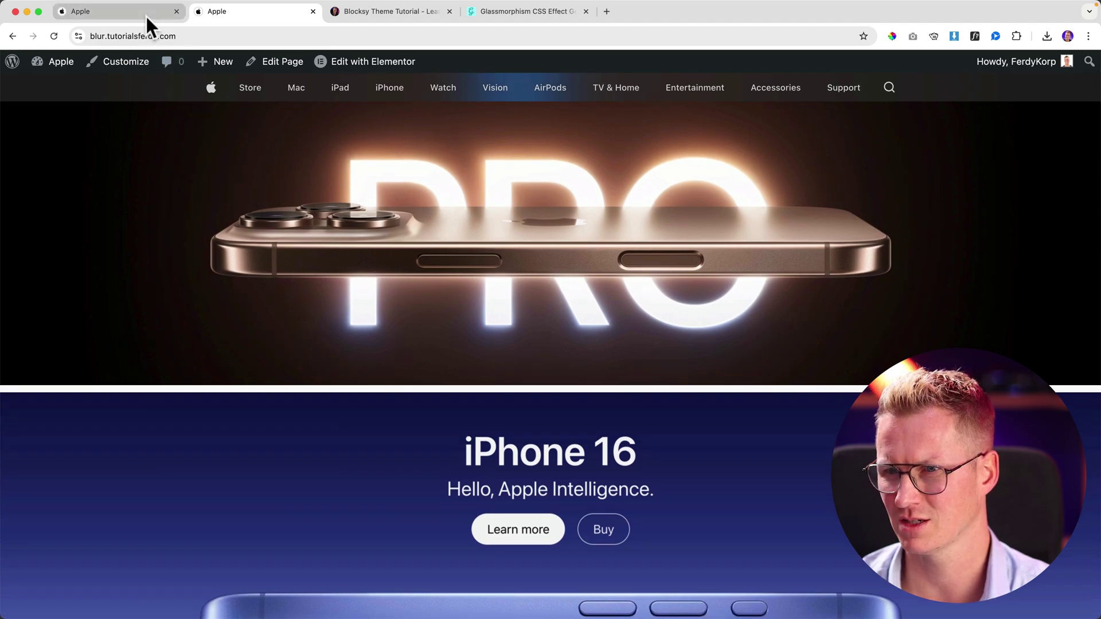
left_click(146, 15)
left_click(260, 12)
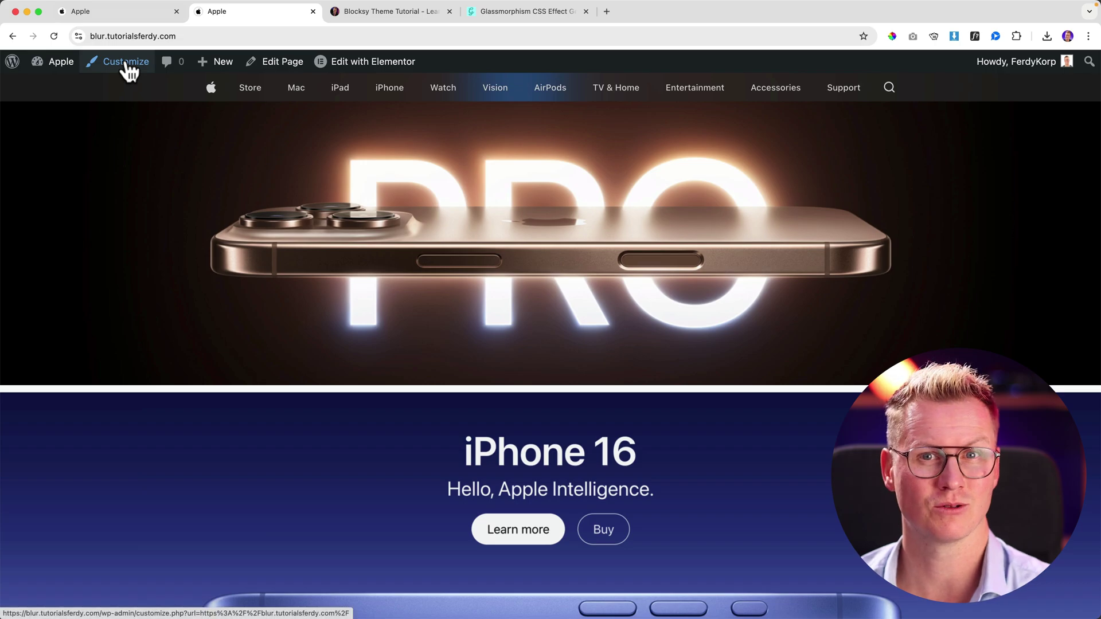
Reopen the Additional CSS section in the WordPress customizer for the Apple copy
scroll(115, 252, "down", 10)
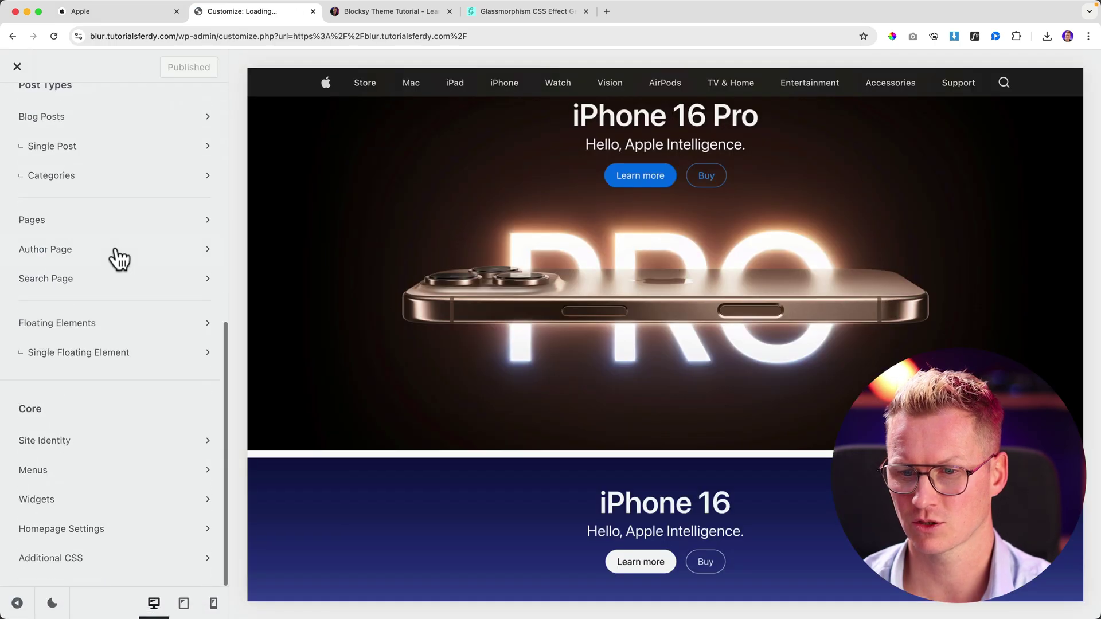
left_click(74, 558)
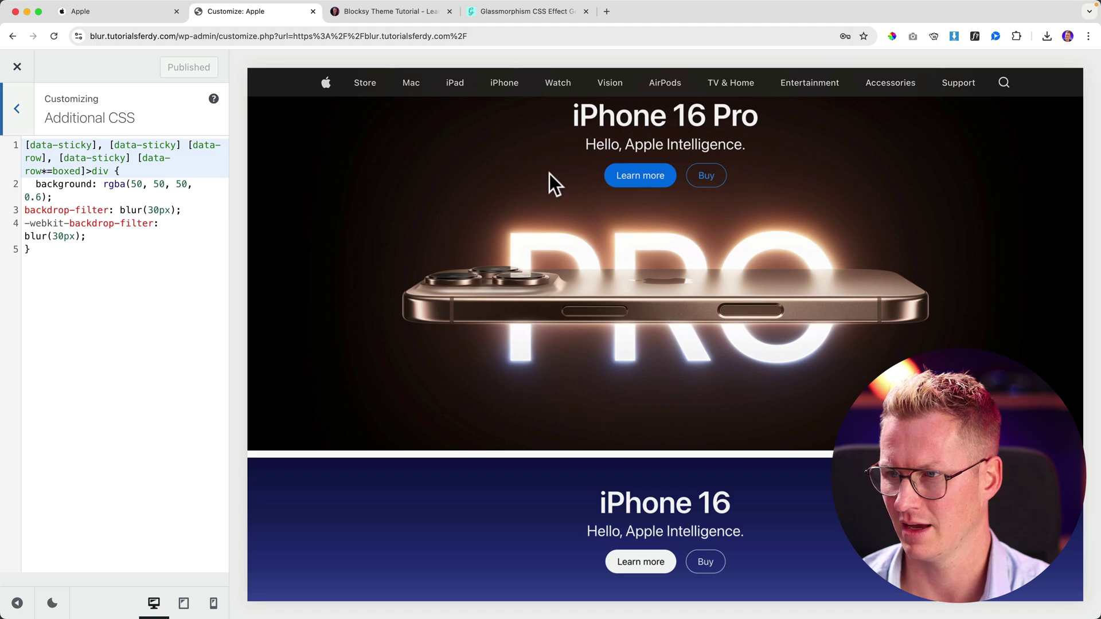
scroll(549, 172, "down", 3)
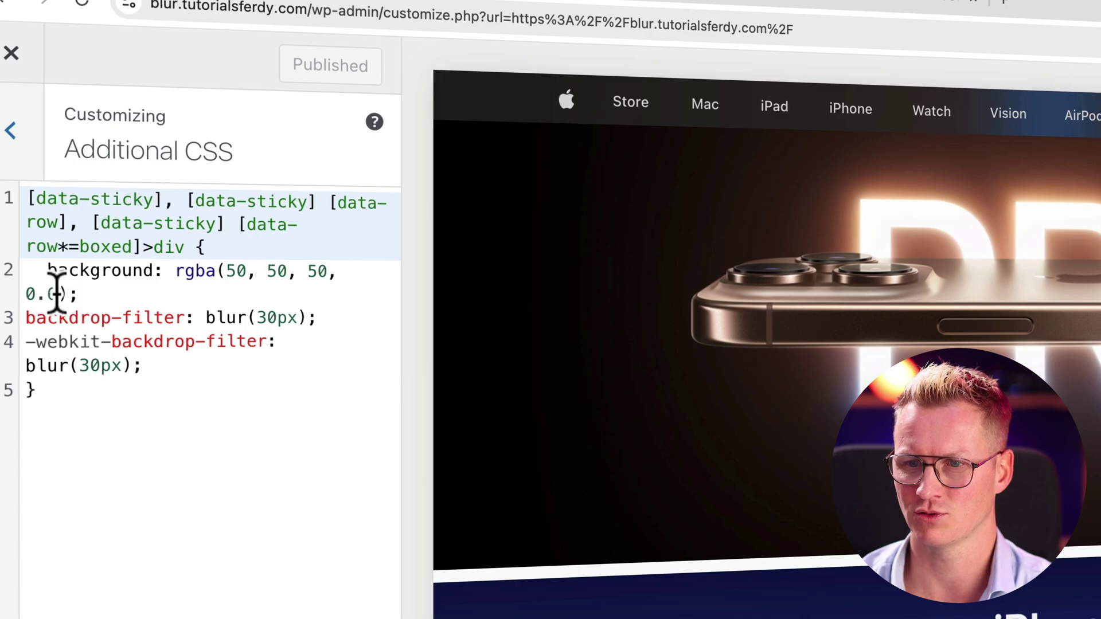
Set the sticky header background's opacity to 0.8 in the CSS and compare the header with apple.com
left_click_drag(58, 294, 52, 294)
type("8")
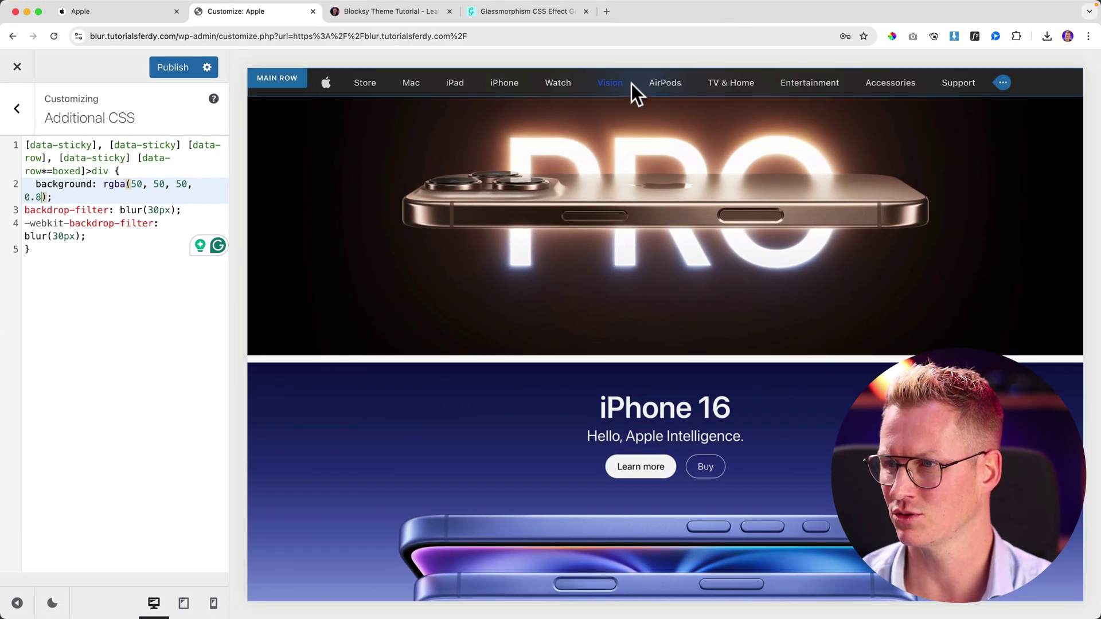
left_click(129, 15)
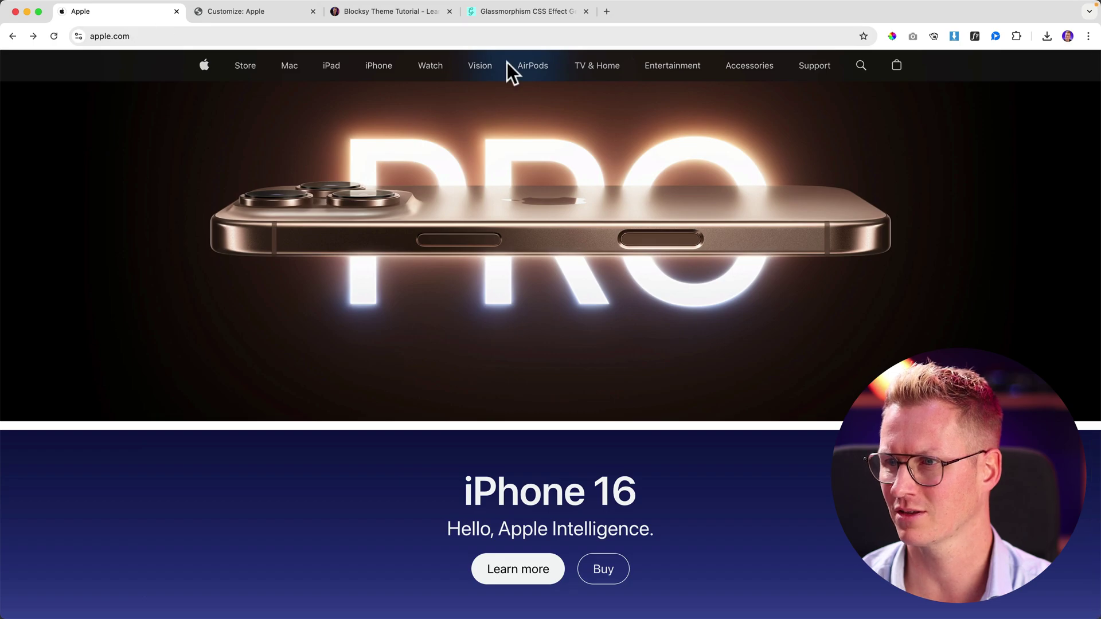
left_click(290, 11)
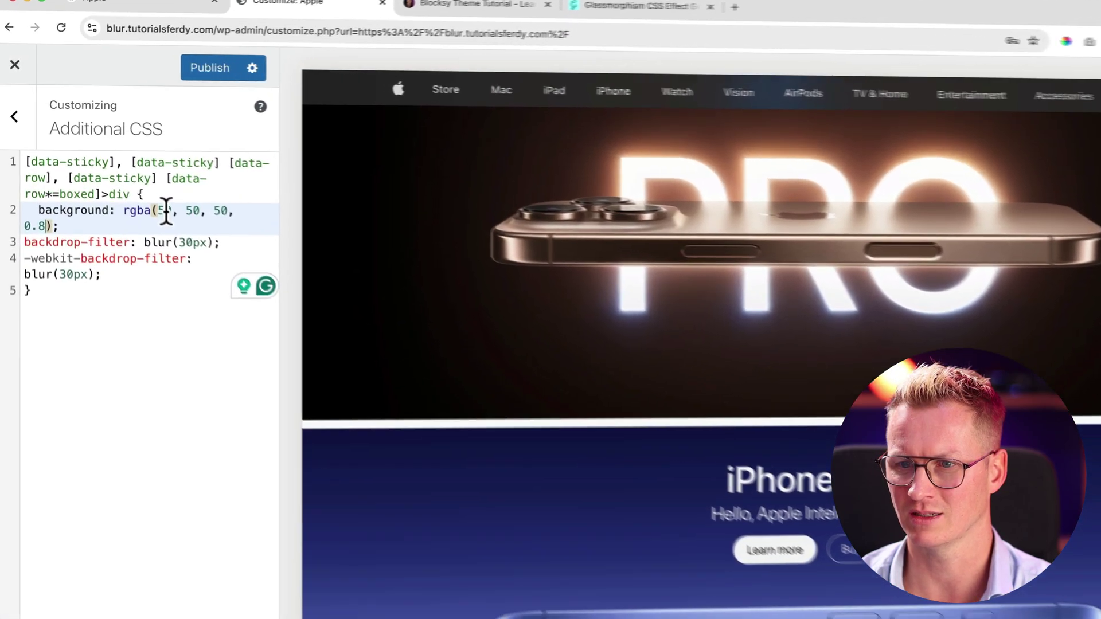
Change the sticky header's background colour values to 0, 0, 0 in the CSS and check the preview
left_click(132, 184)
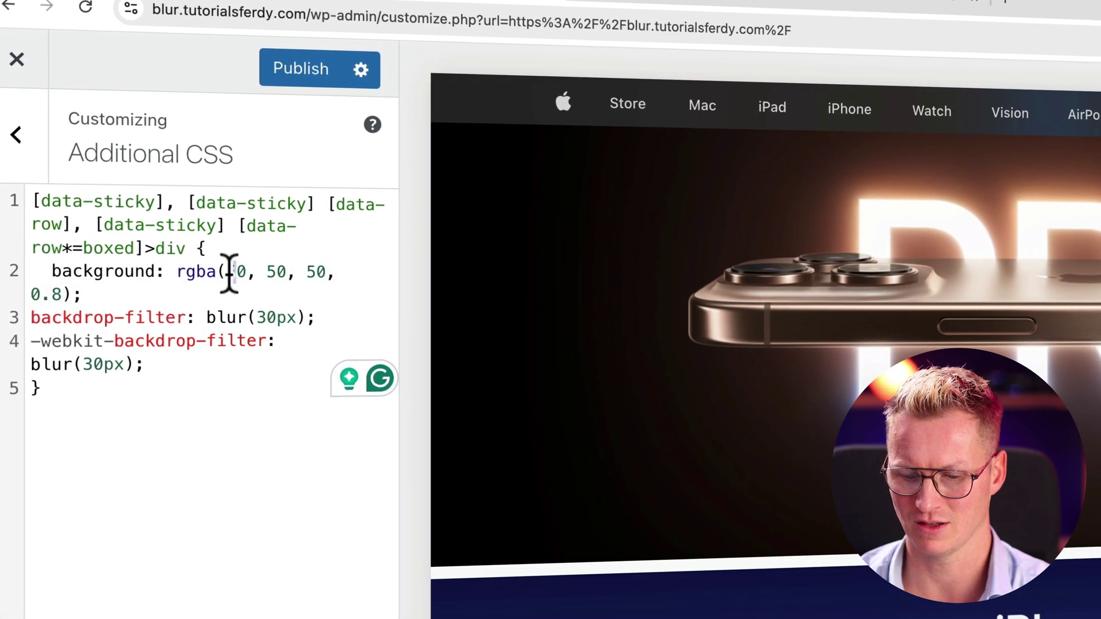
key("Delete")
left_click(266, 271)
key("BackSpace")
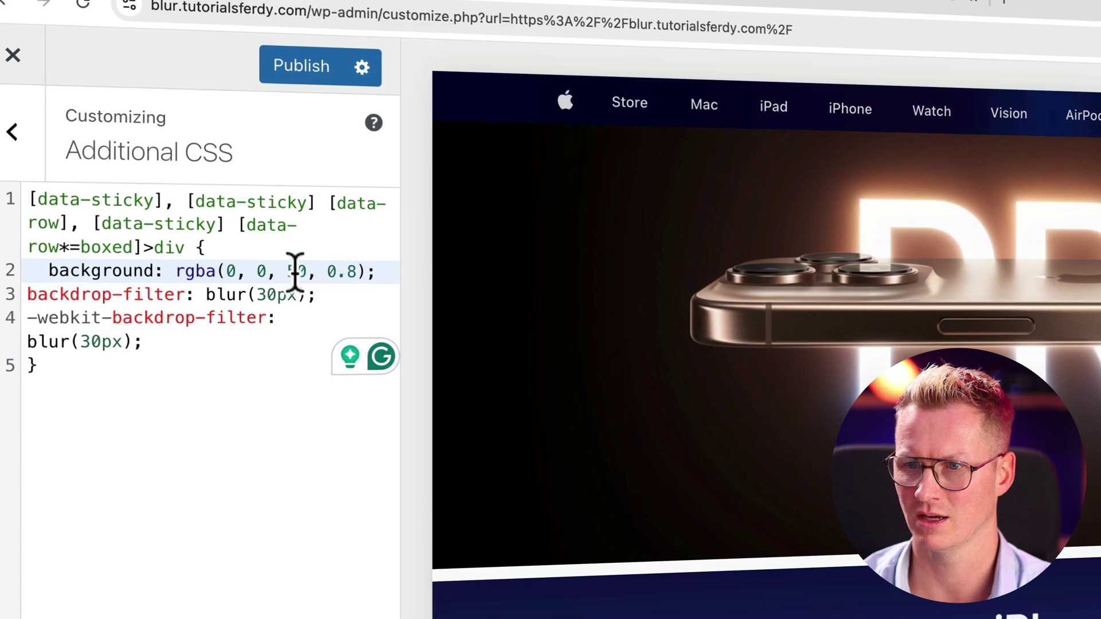
left_click(295, 272)
key("BackSpace")
scroll(1090, 172, "down", 5)
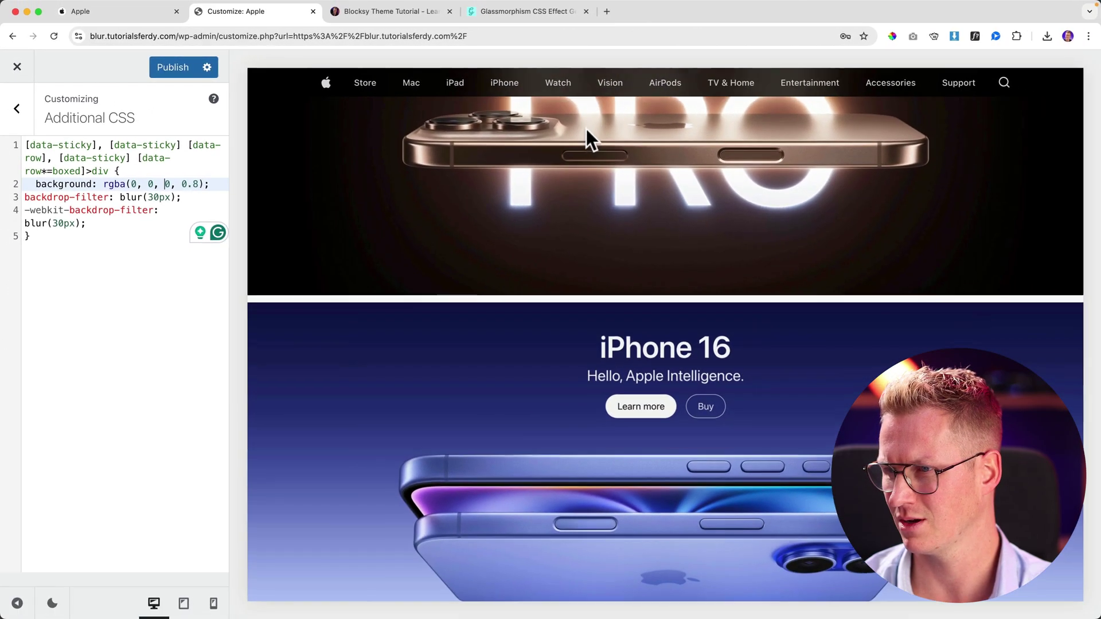
scroll(586, 128, "up", 1)
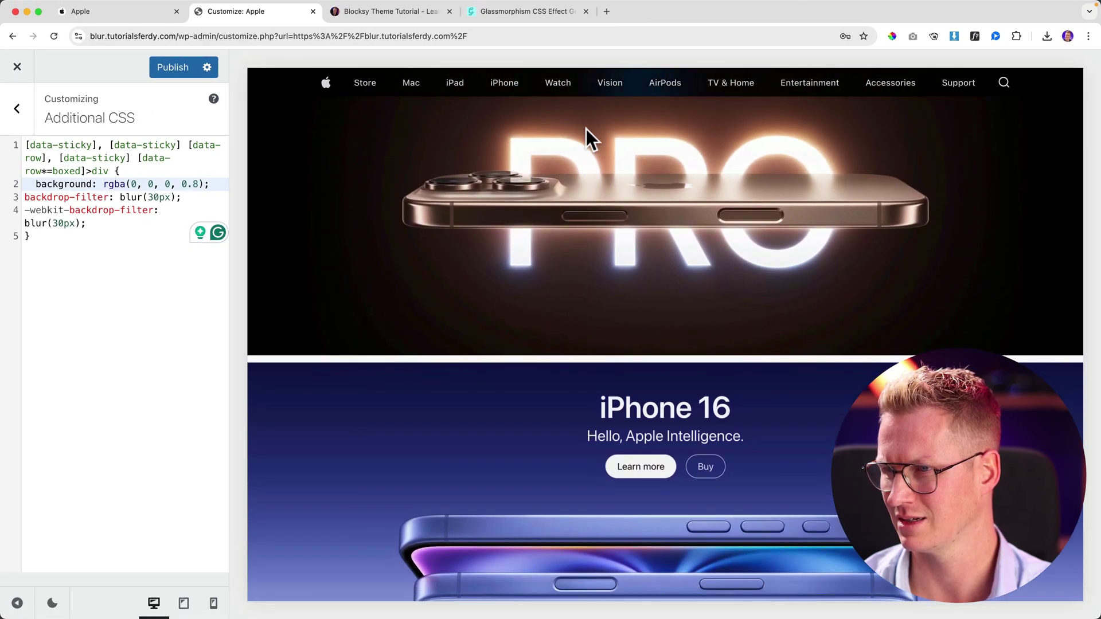
Set the black header background's opacity to 0.6 in the CSS and compare the header with apple.com
double_click(195, 184)
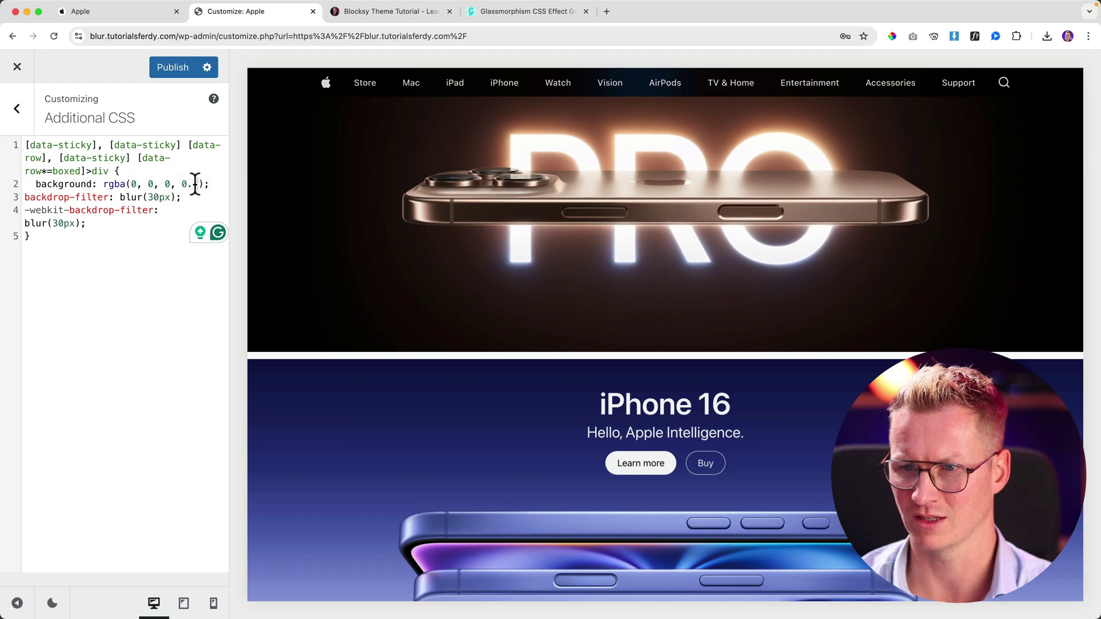
type("6")
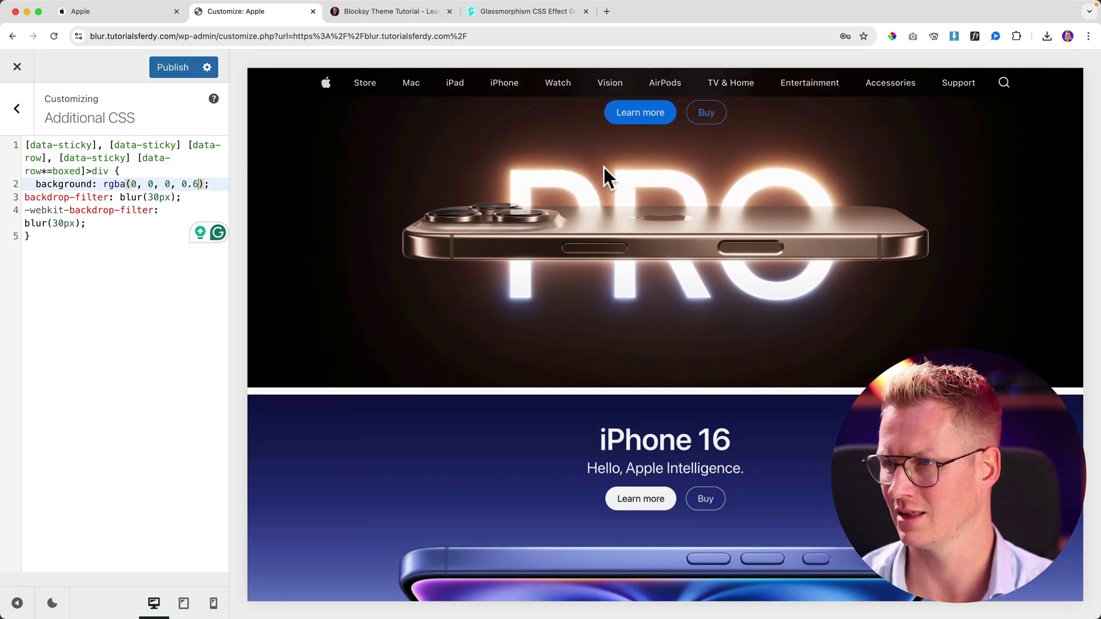
left_click(145, 17)
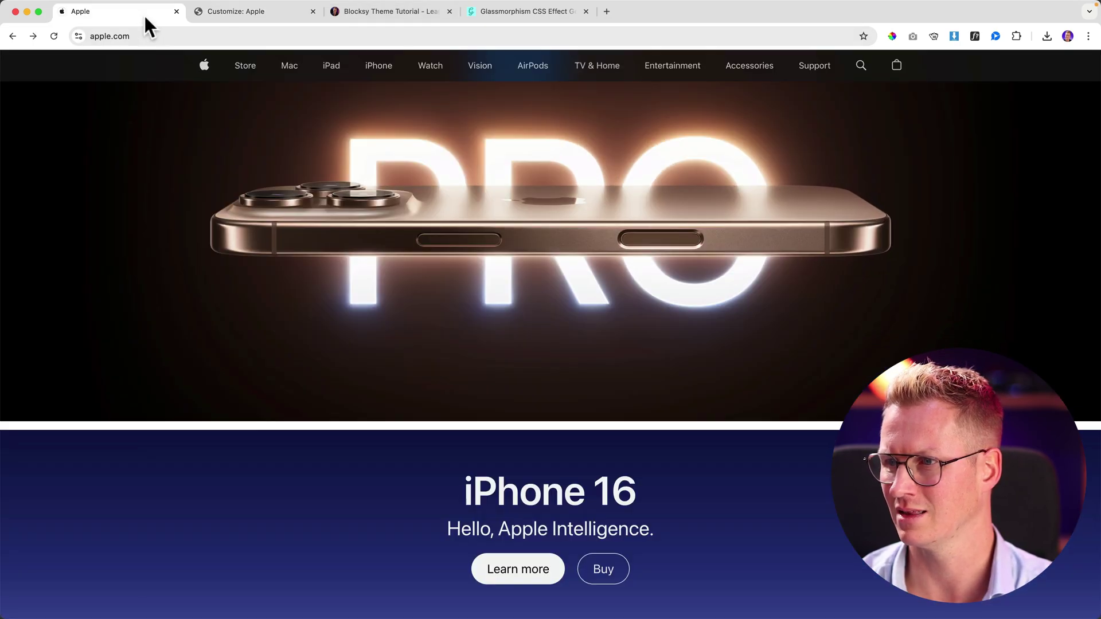
left_click(284, 12)
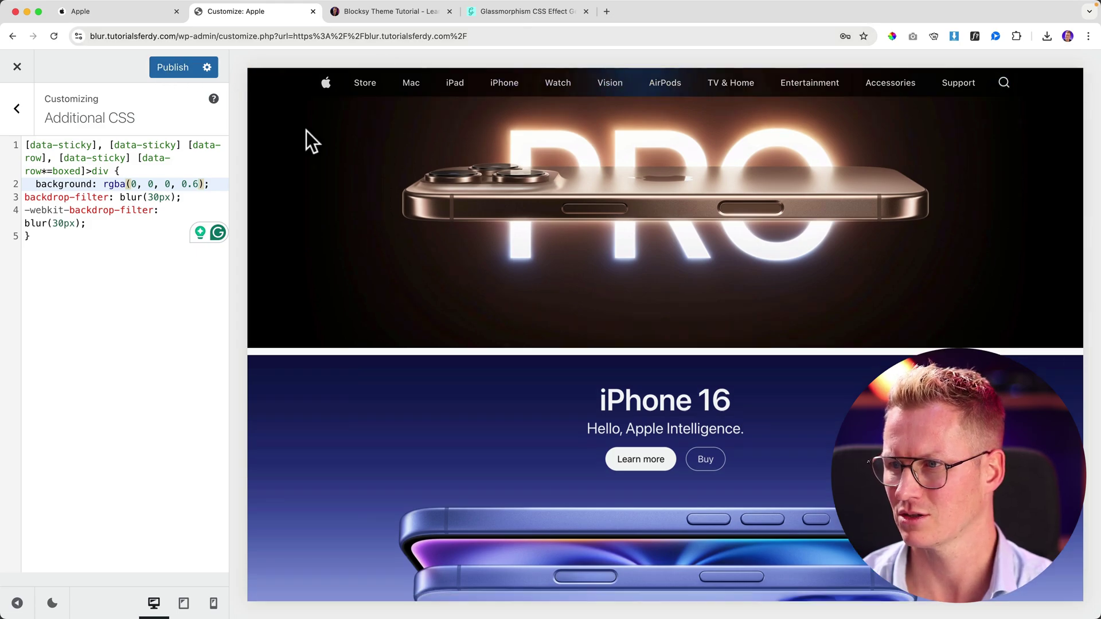
Examine the blurred header in the customizer preview over the iPhone 16, MacBook Pro and Mac mini sections
scroll(310, 138, "down", 7)
scroll(311, 133, "down", 3)
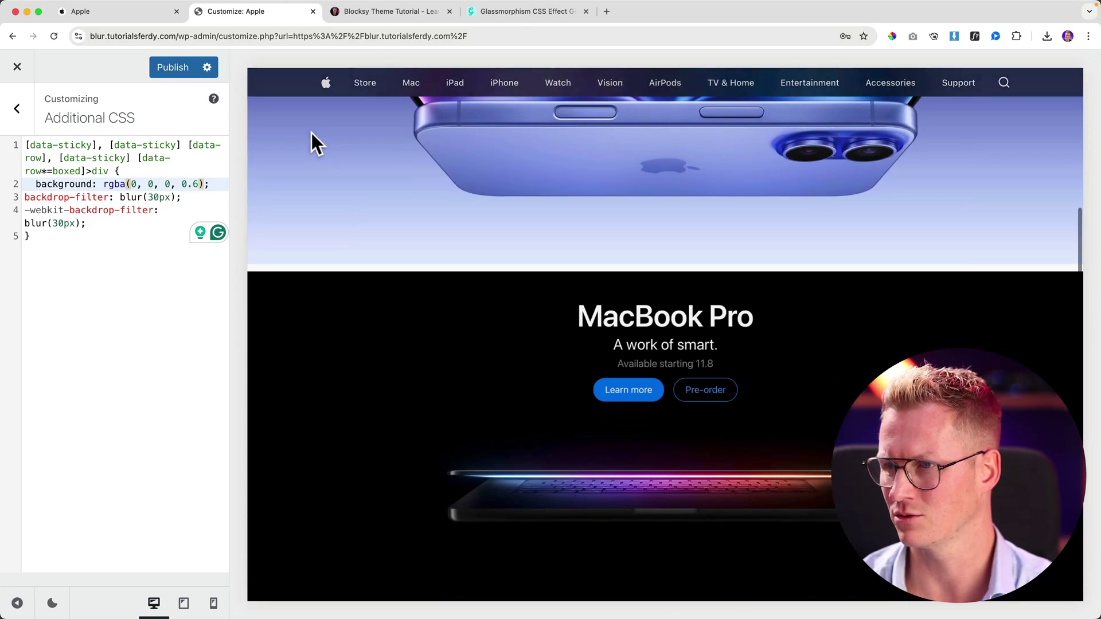
scroll(312, 134, "down", 2)
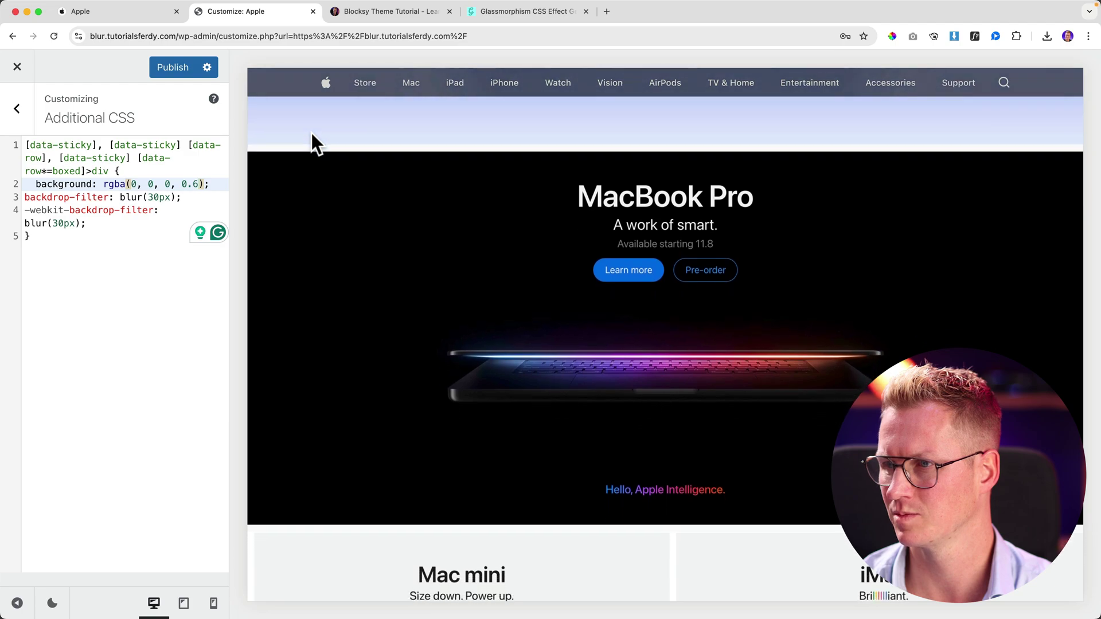
scroll(312, 133, "down", 3)
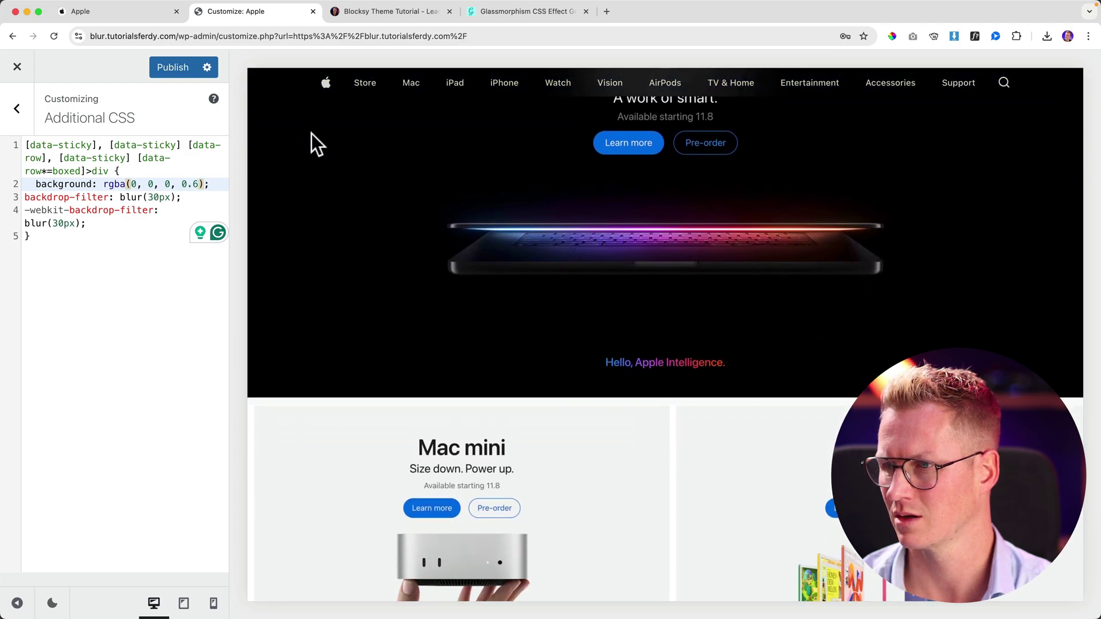
scroll(311, 133, "up", 5)
scroll(312, 133, "down", 6)
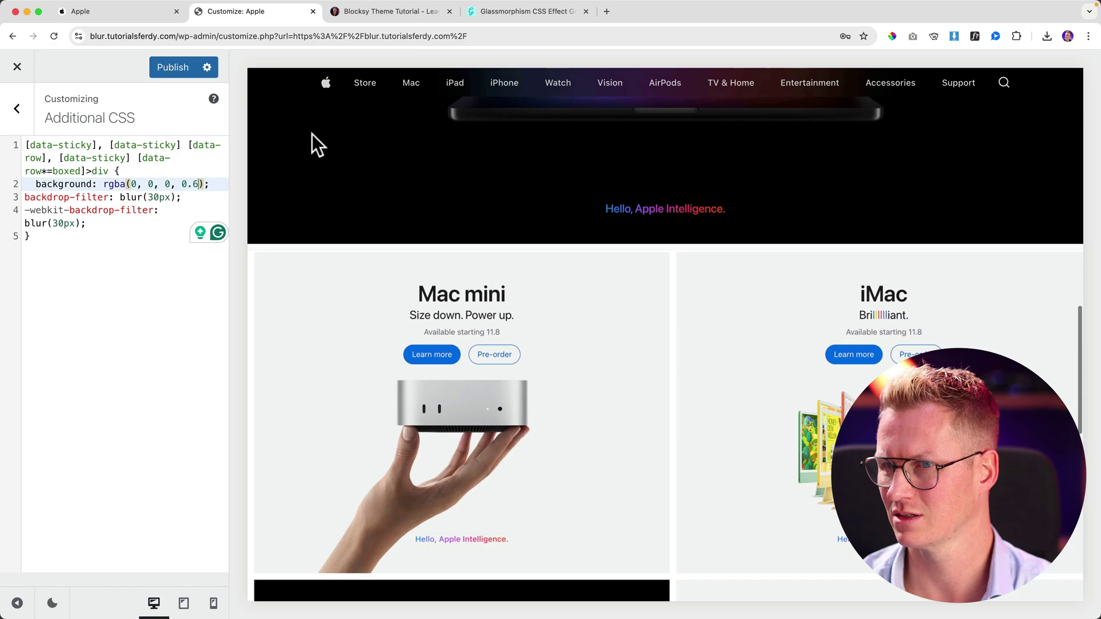
Switch to apple.com and examine how its header blurs over the light and dark homepage sections
left_click(146, 10)
scroll(402, 172, "down", 5)
scroll(403, 172, "down", 12)
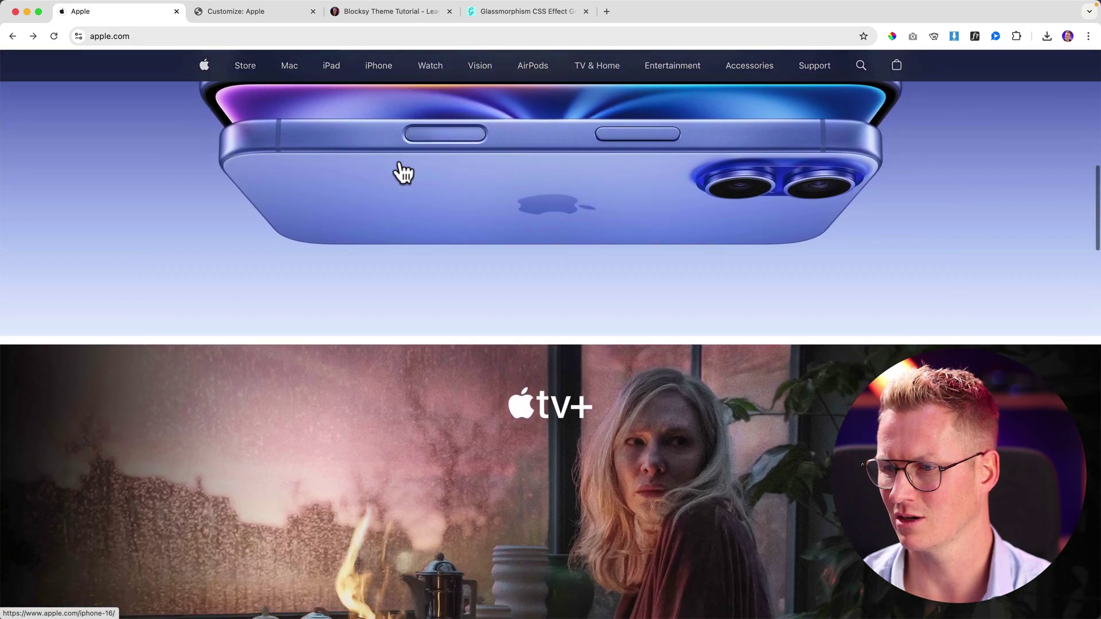
scroll(403, 172, "up", 7)
scroll(403, 172, "up", 10)
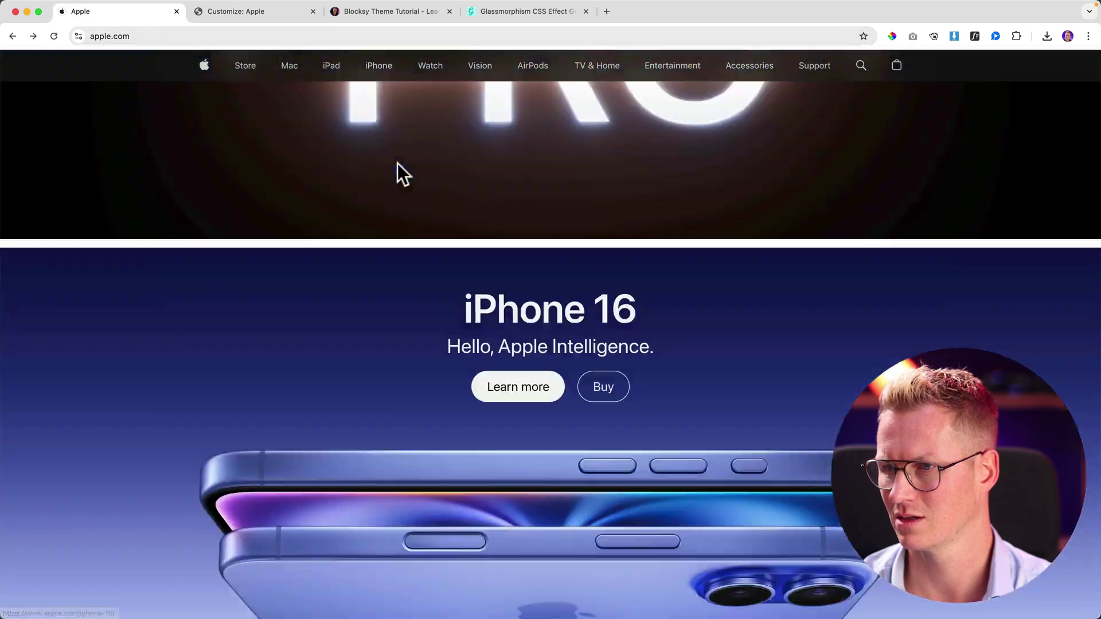
scroll(402, 174, "down", 15)
scroll(402, 174, "down", 20)
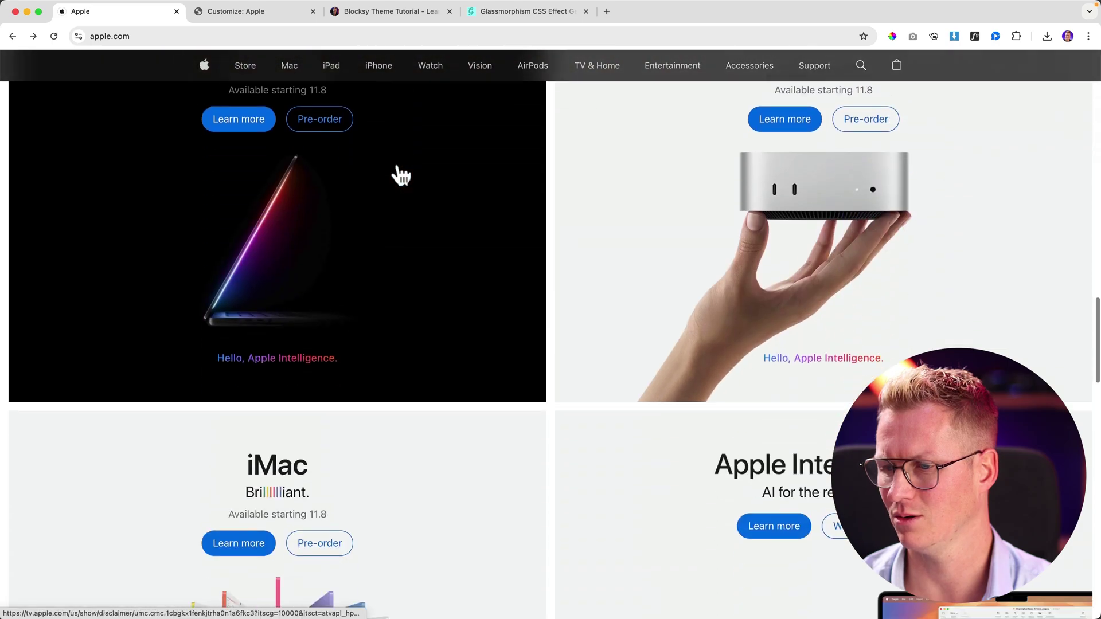
scroll(402, 174, "up", 20)
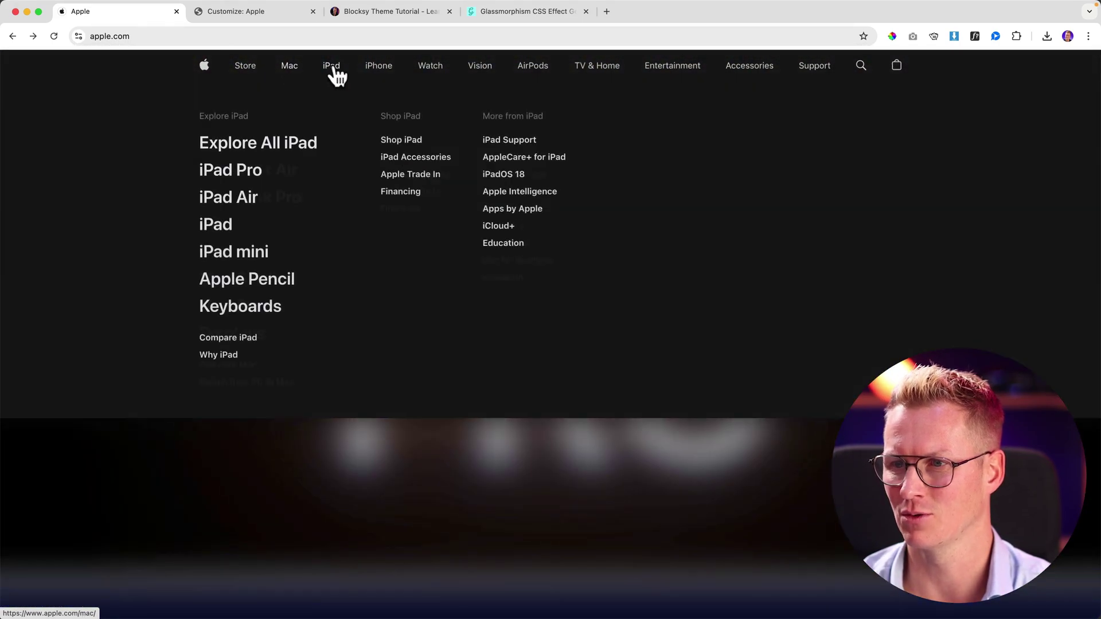
Open the MacBook Pro page from apple.com's Mac navigation and examine how its header behaves
mouse_move(289, 76)
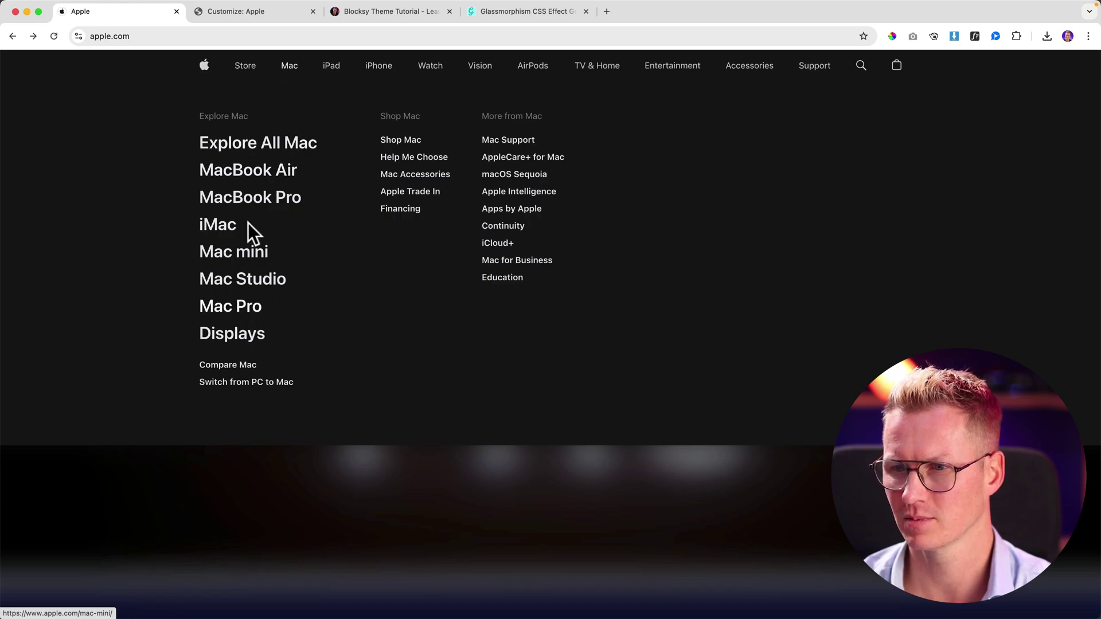
left_click(259, 198)
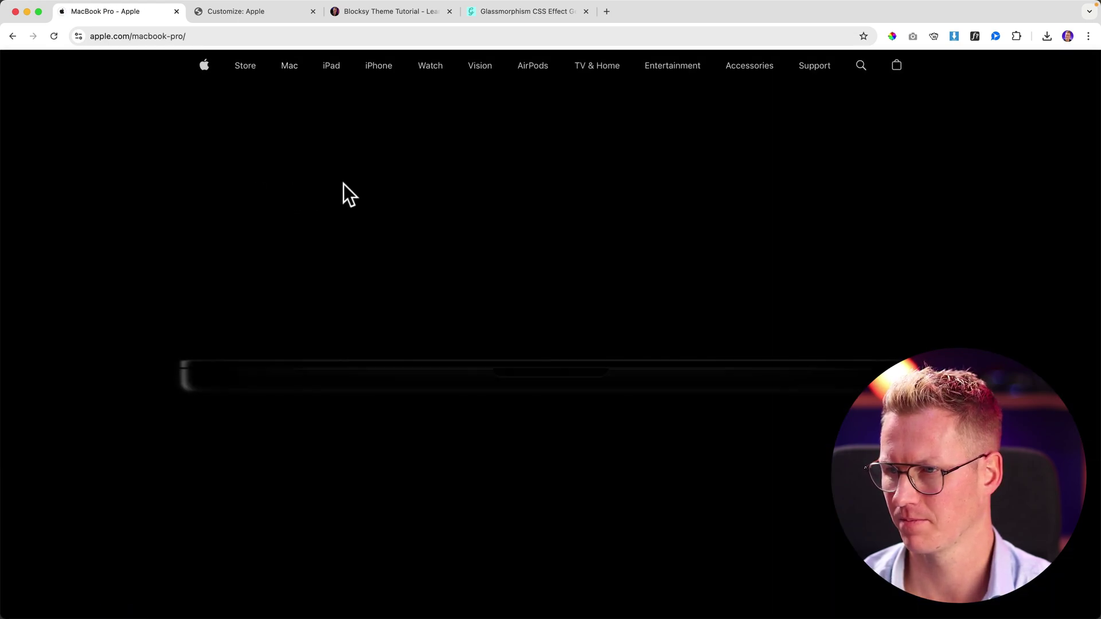
scroll(340, 184, "down", 5)
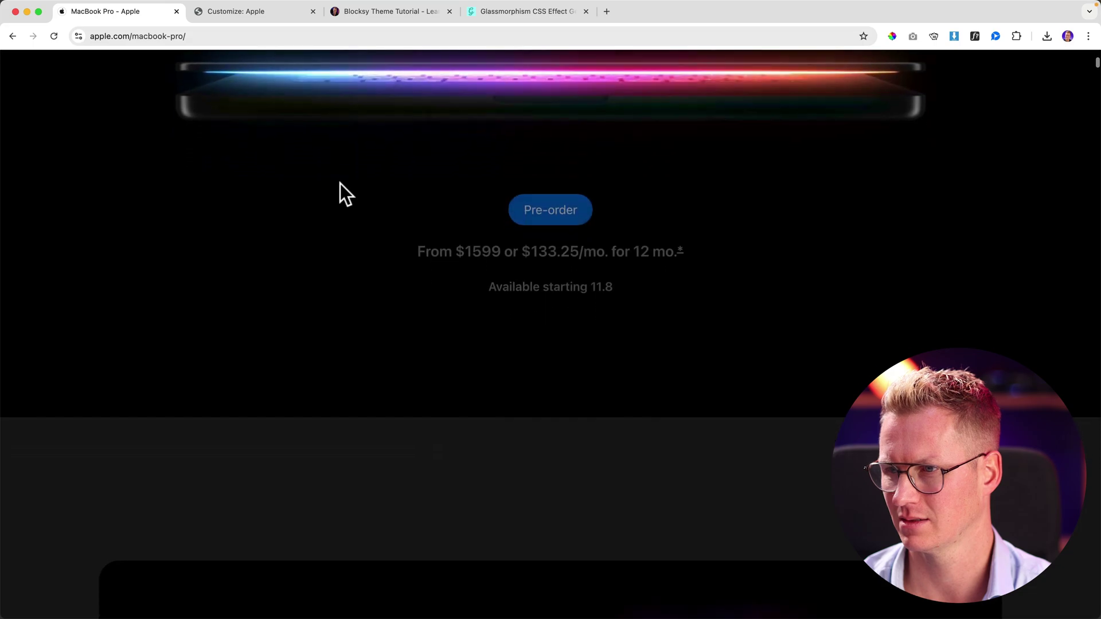
scroll(339, 184, "up", 3)
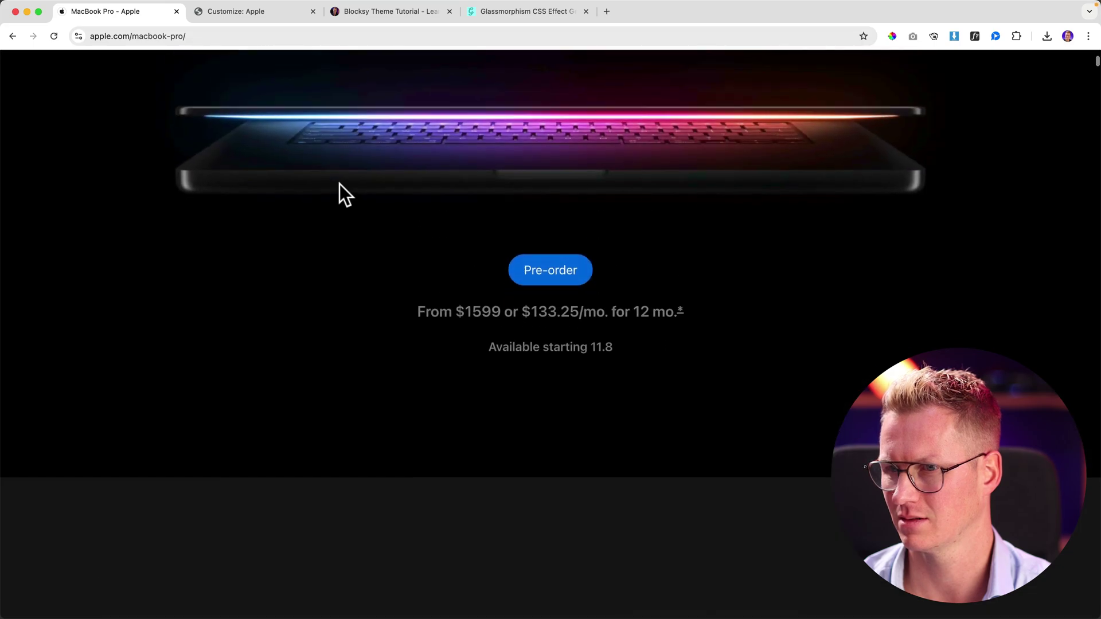
scroll(339, 172, "up", 3)
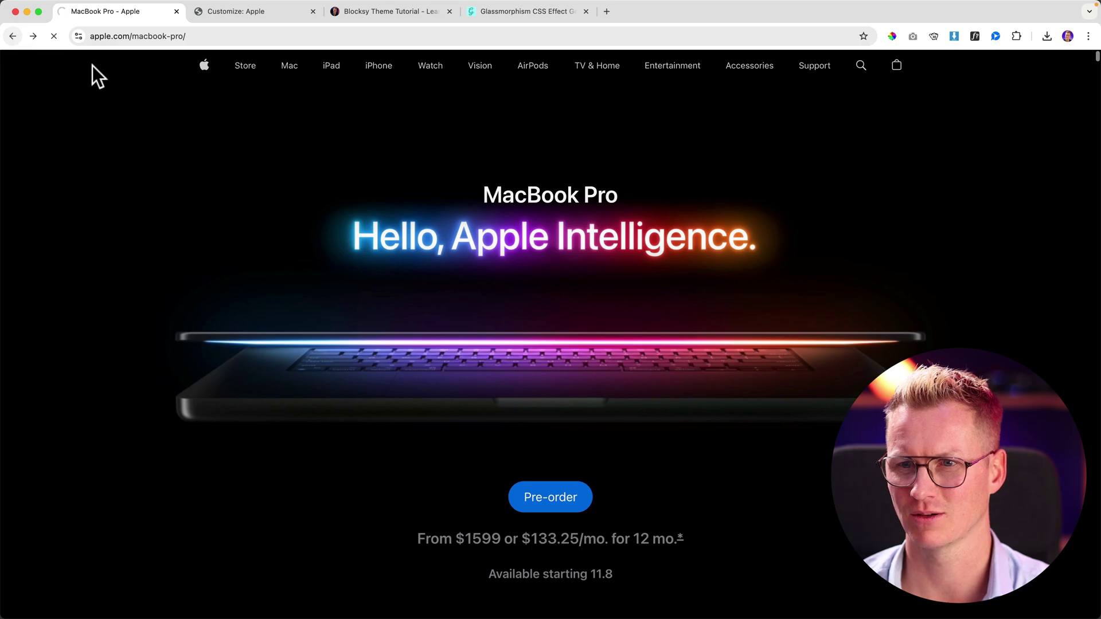
Return to the apple.com homepage, review its header, and switch back to the beginning of the customizer preview
scroll(294, 123, "down", 4)
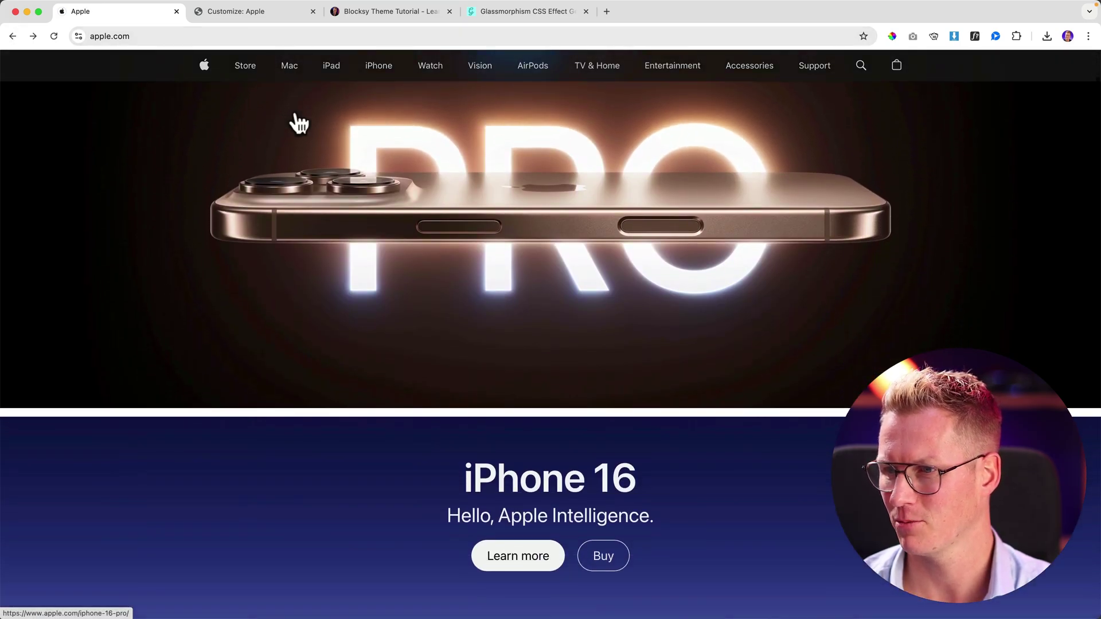
scroll(296, 121, "down", 2)
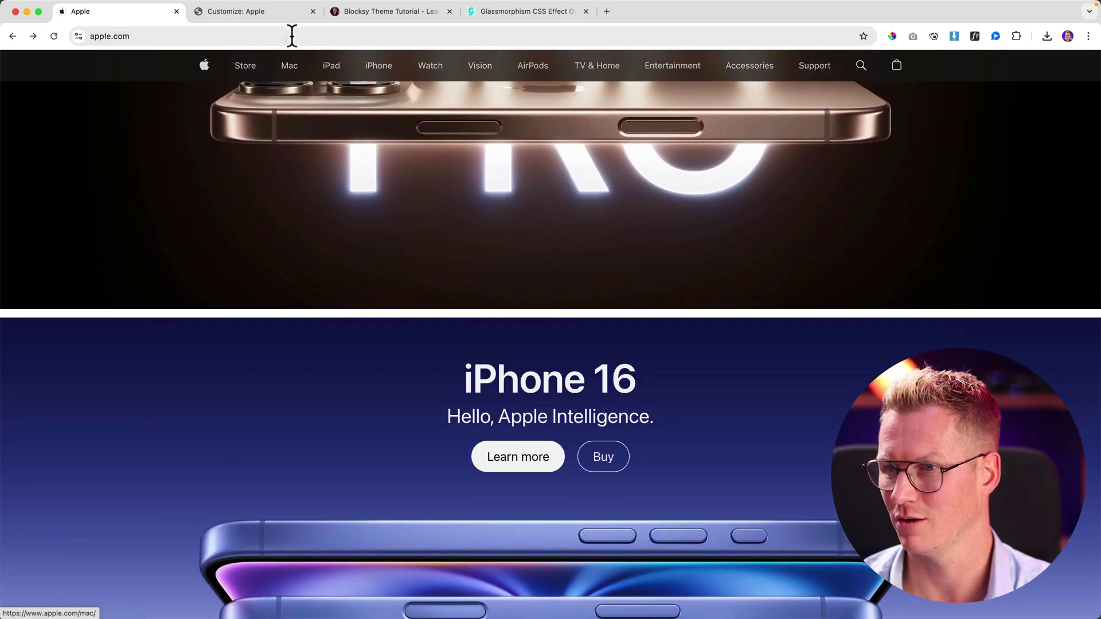
left_click(277, 11)
scroll(556, 280, "up", 10)
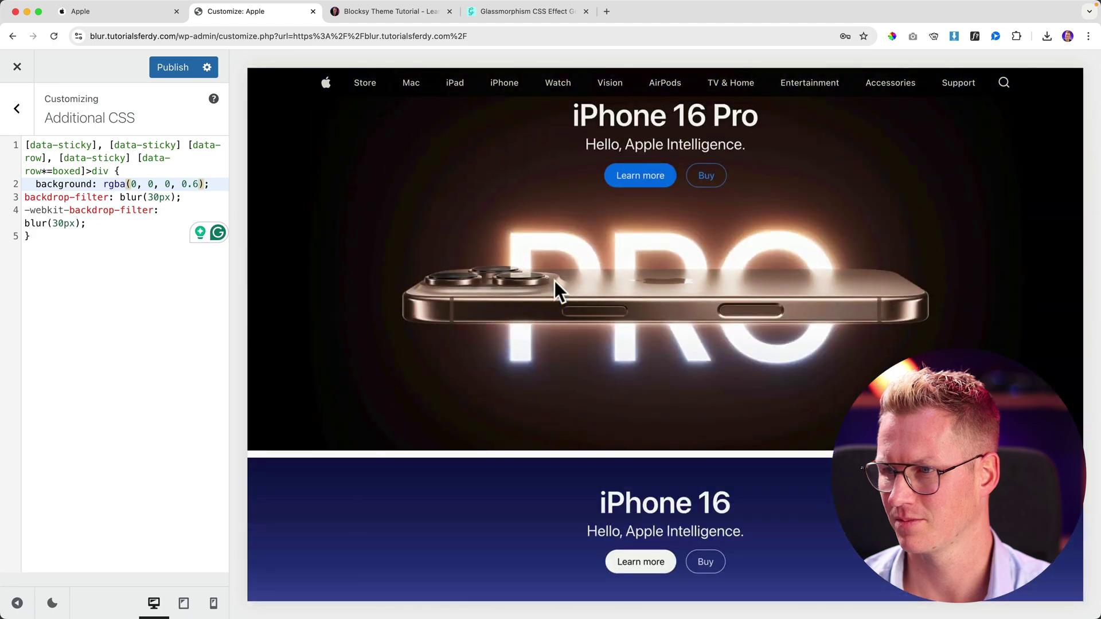
Compare the header over the iPhone 16 Pro section in the customizer preview with the one on apple.com
scroll(555, 281, "down", 3)
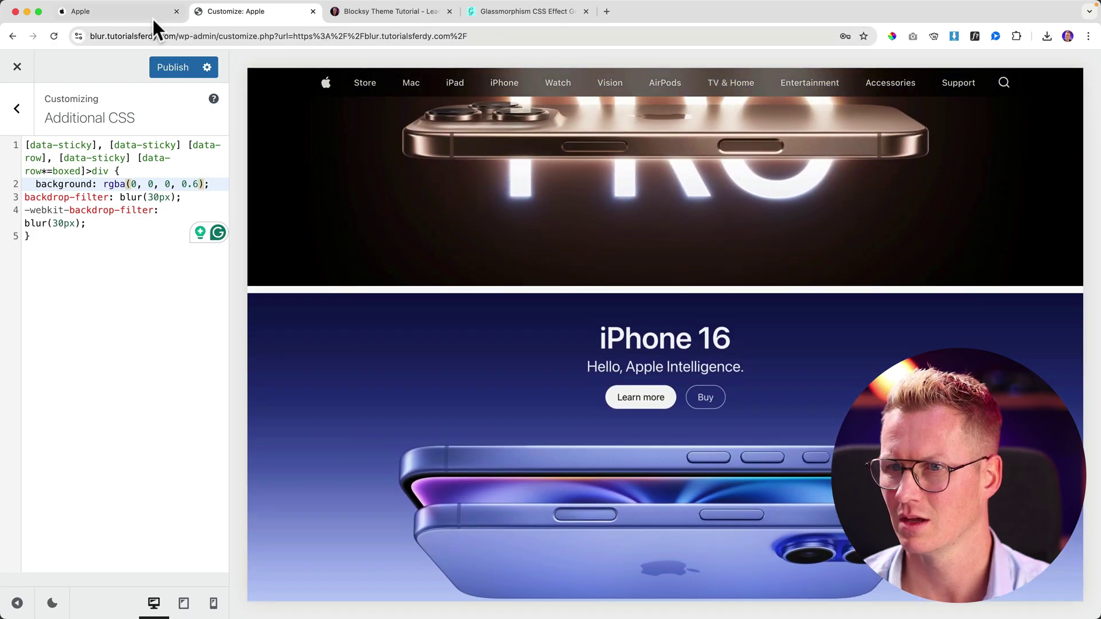
left_click(152, 19)
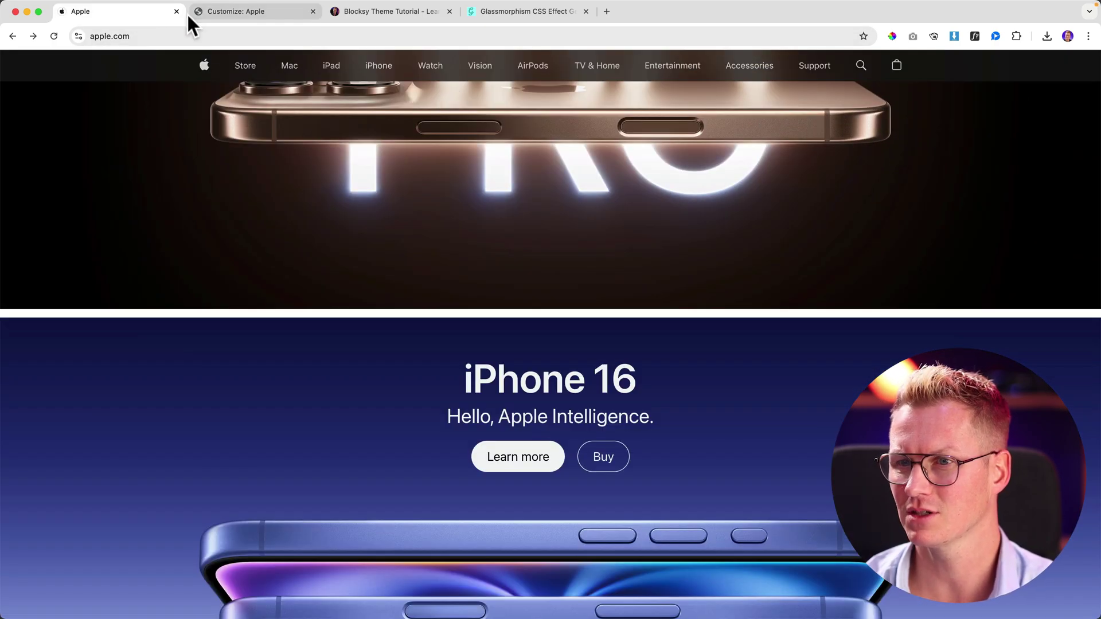
left_click(220, 12)
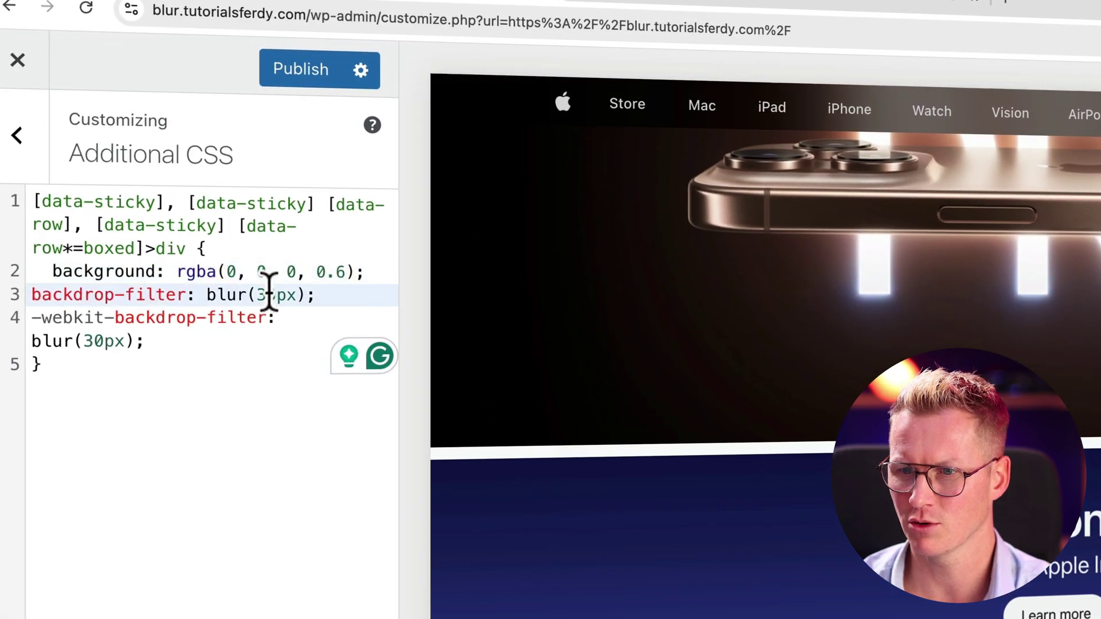
Set the blur radius in both the standard and the -webkit- backdrop-filter declarations to 10px
type("1")
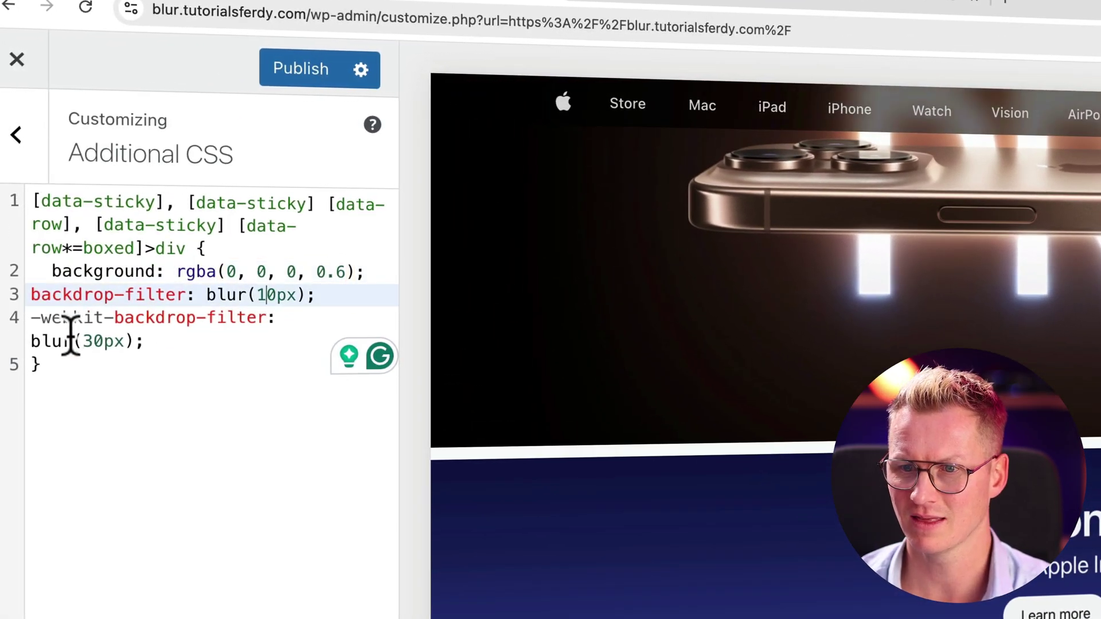
left_click_drag(84, 341, 93, 341)
type("1")
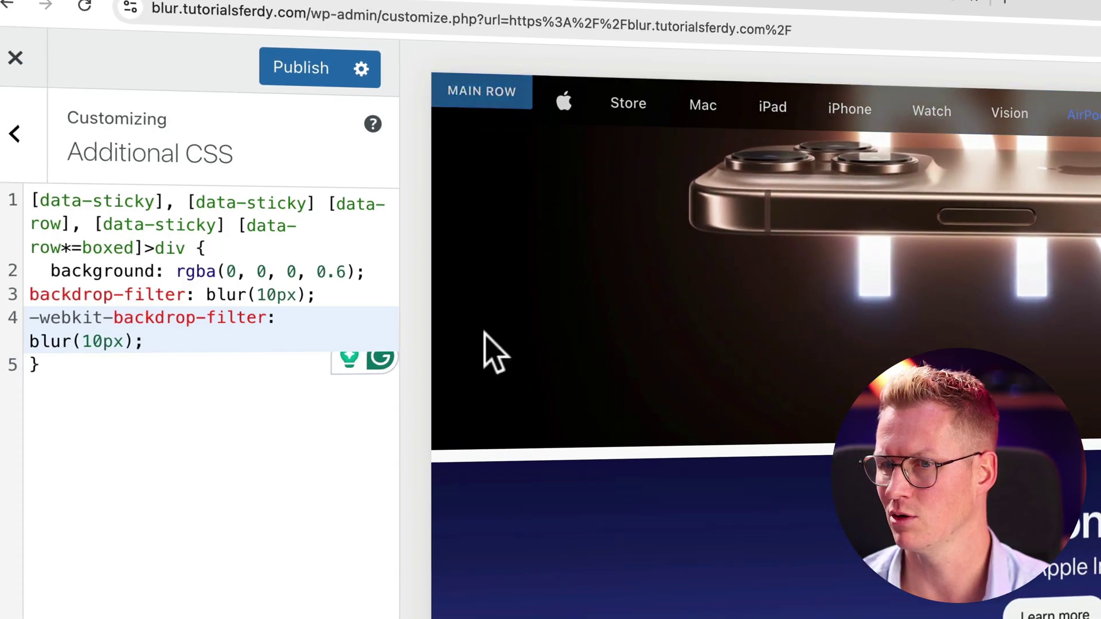
Reduce the blur in both backdrop-filter declarations to 3px and check the header over the iPhone 16 Pro section
left_click_drag(277, 295, 259, 295)
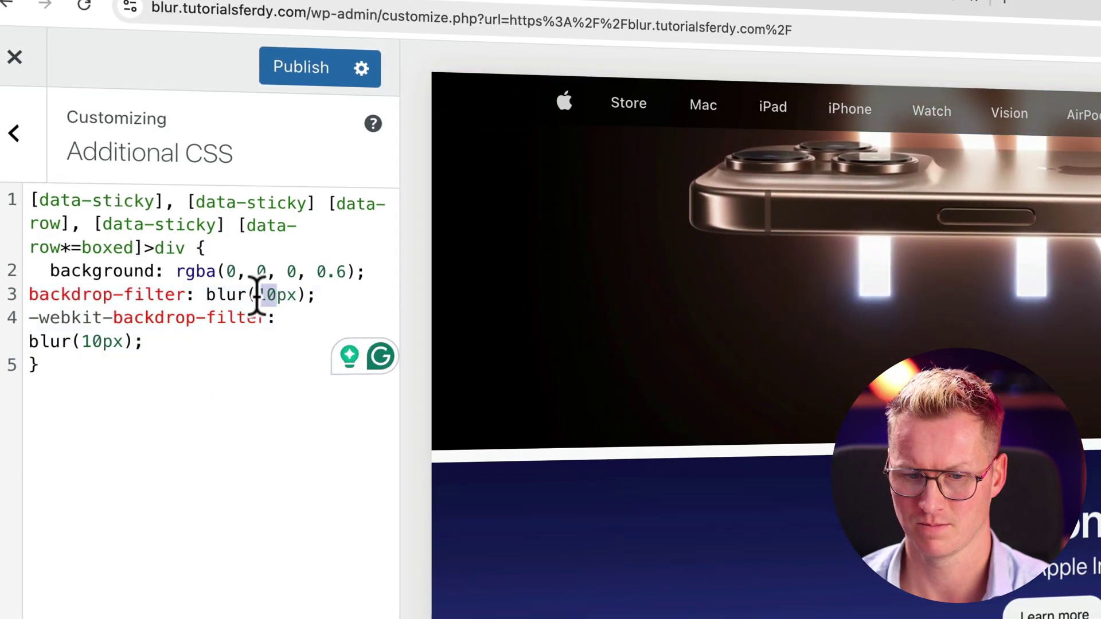
type("3")
left_click_drag(108, 341, 86, 343)
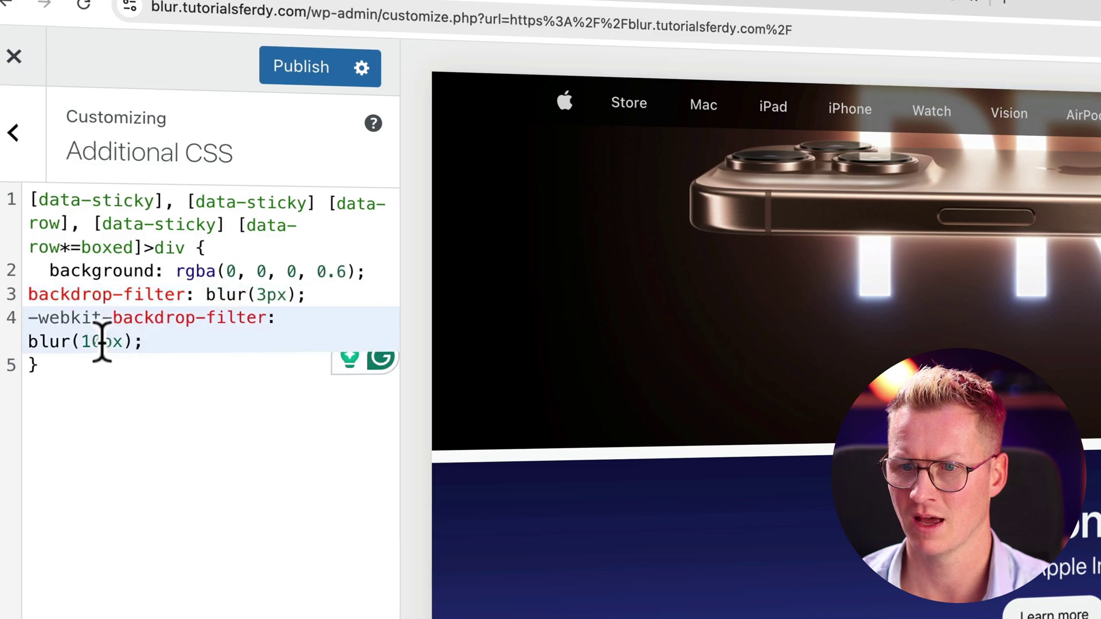
type("3")
scroll(840, 338, "down", 2)
scroll(841, 327, "up", 2)
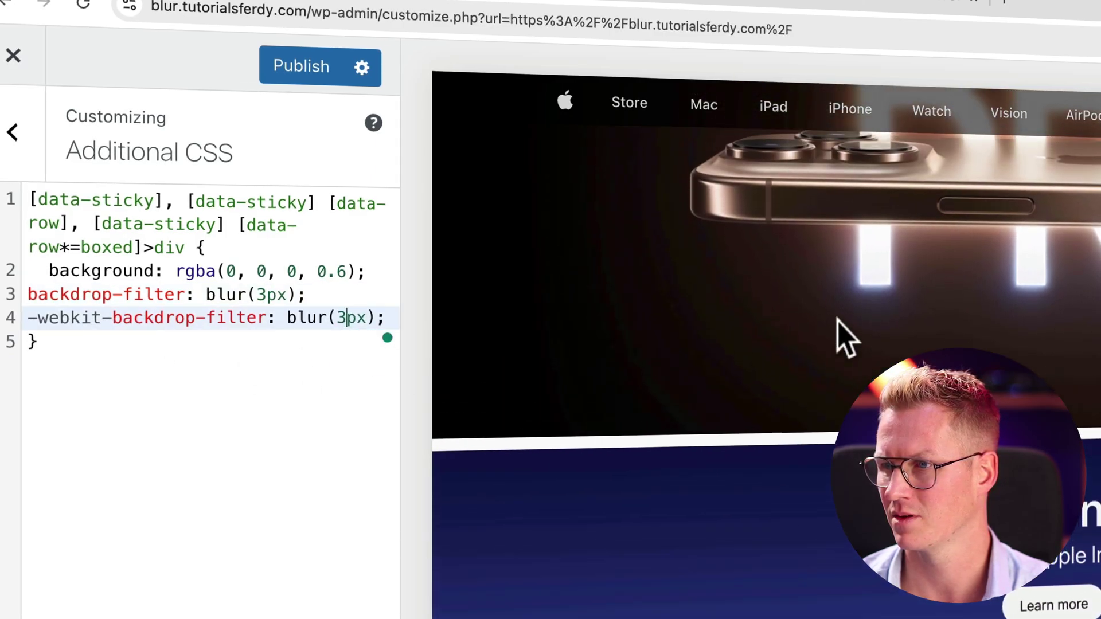
scroll(556, 235, "down", 2)
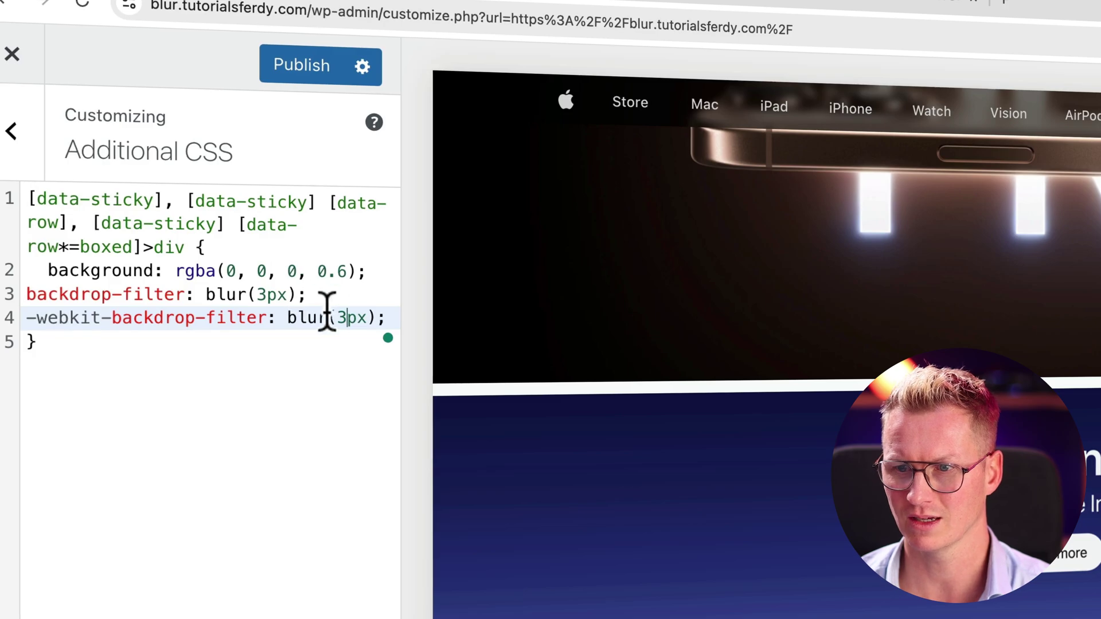
Raise the blur radius to 40px in both the -webkit-backdrop-filter and backdrop-filter declarations
left_click_drag(348, 315, 340, 318)
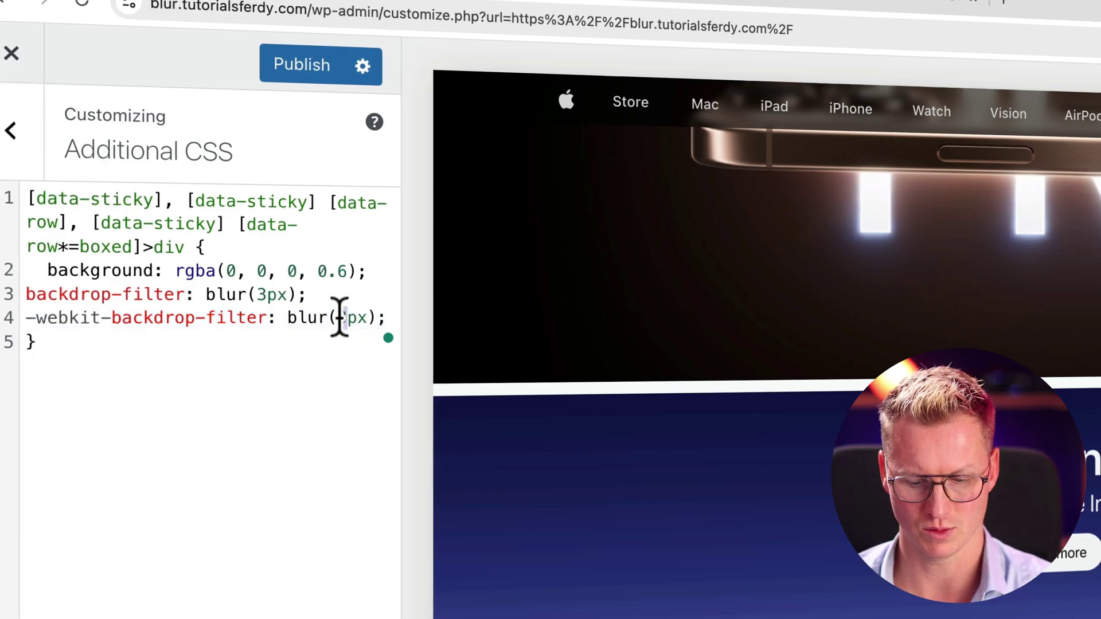
type("40")
left_click_drag(255, 295, 265, 295)
type("4")
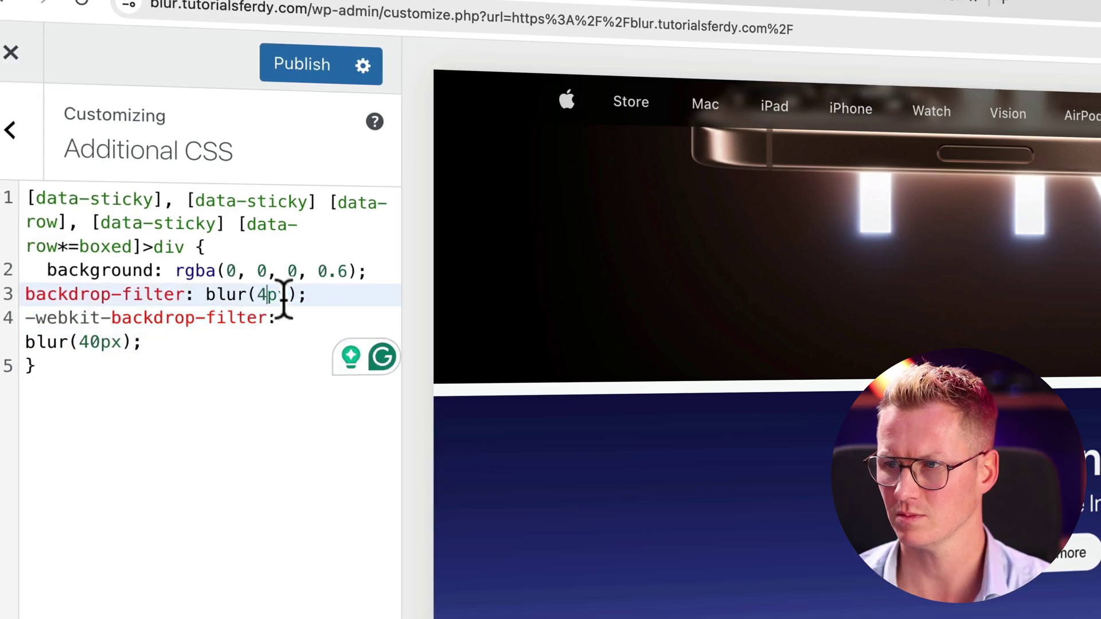
type("0")
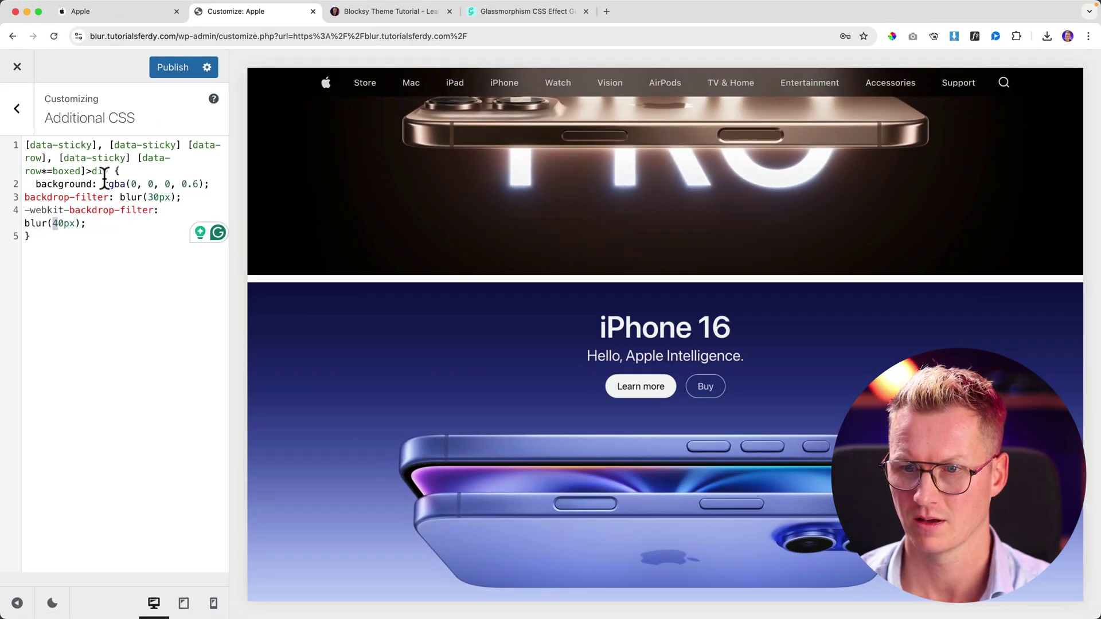
Return the header's backdrop blur to 30px in both declarations and publish the CSS
type("3")
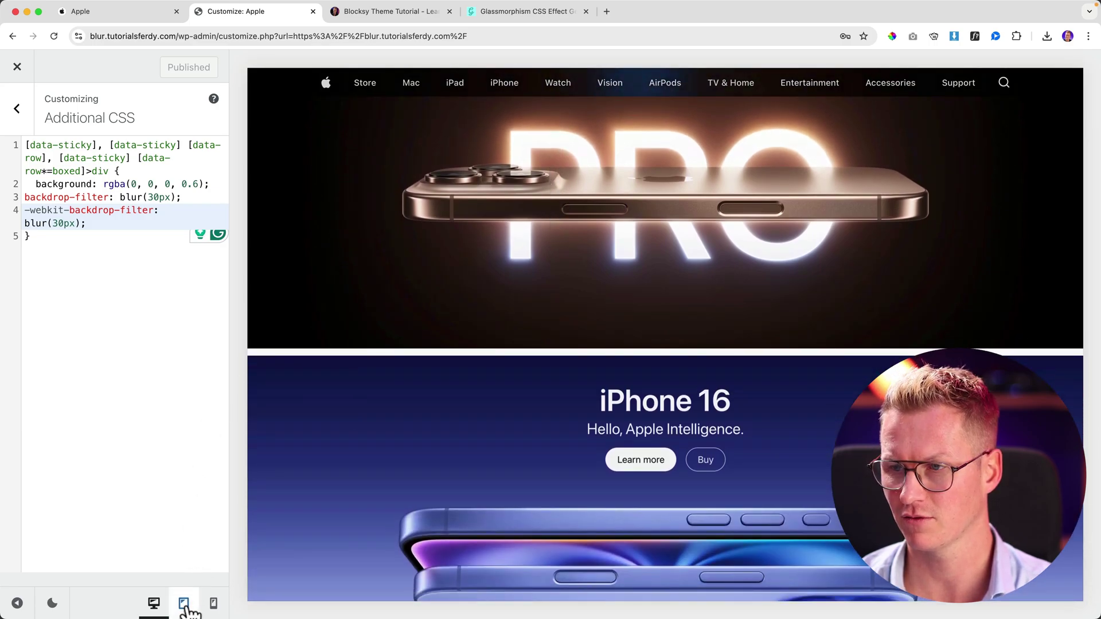
In the tablet view, set the header menu trigger's default icon colour to #D9D9D9 and publish the change
left_click(184, 604)
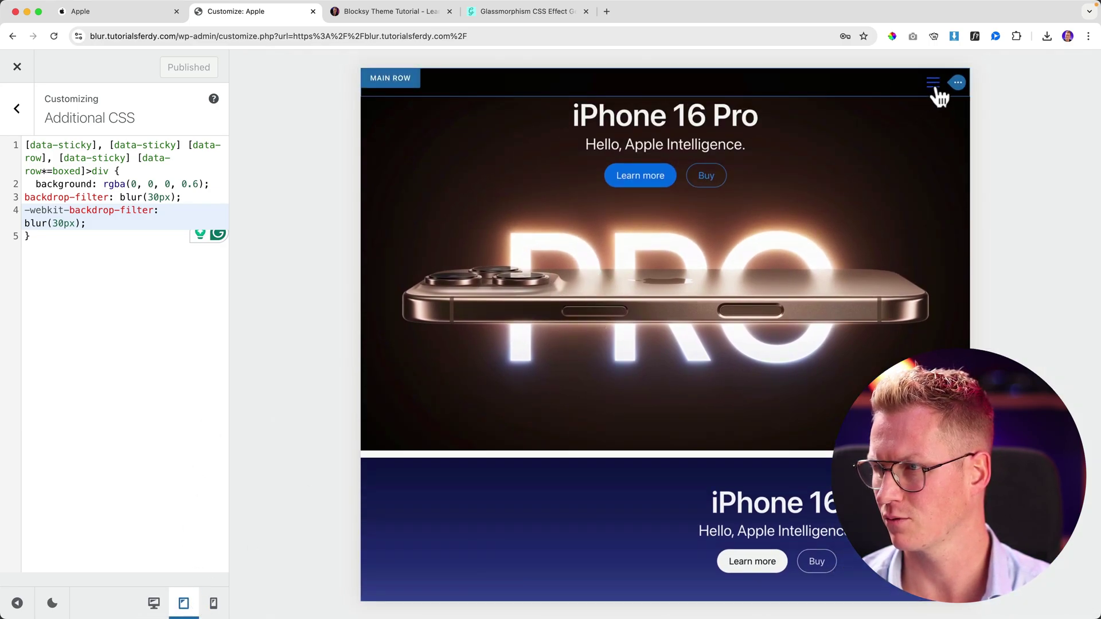
left_click(955, 87)
left_click(171, 175)
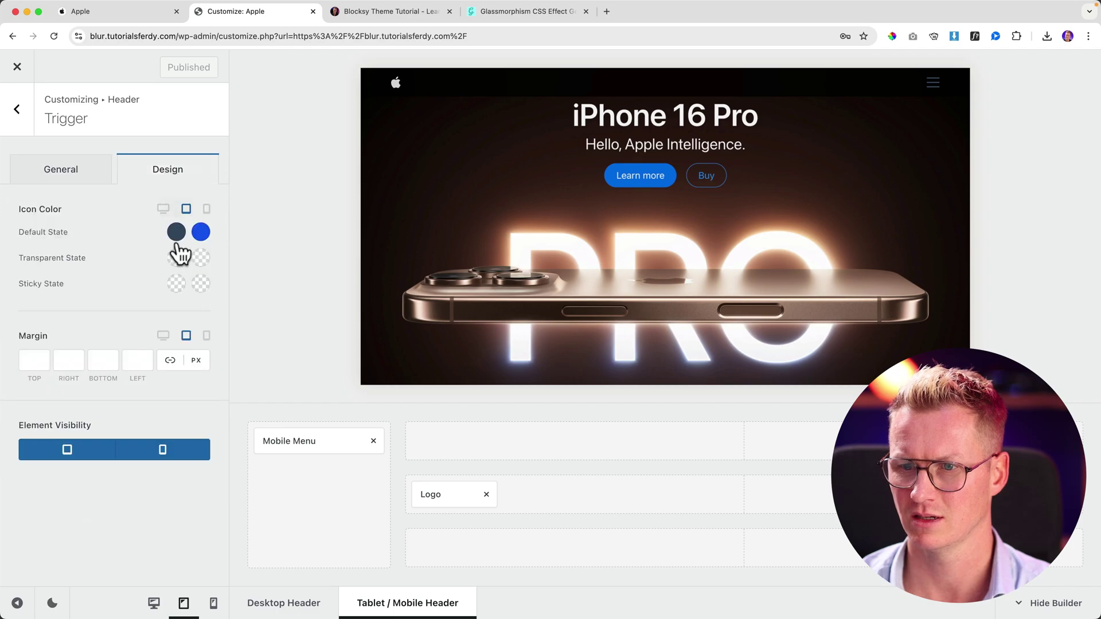
left_click(177, 232)
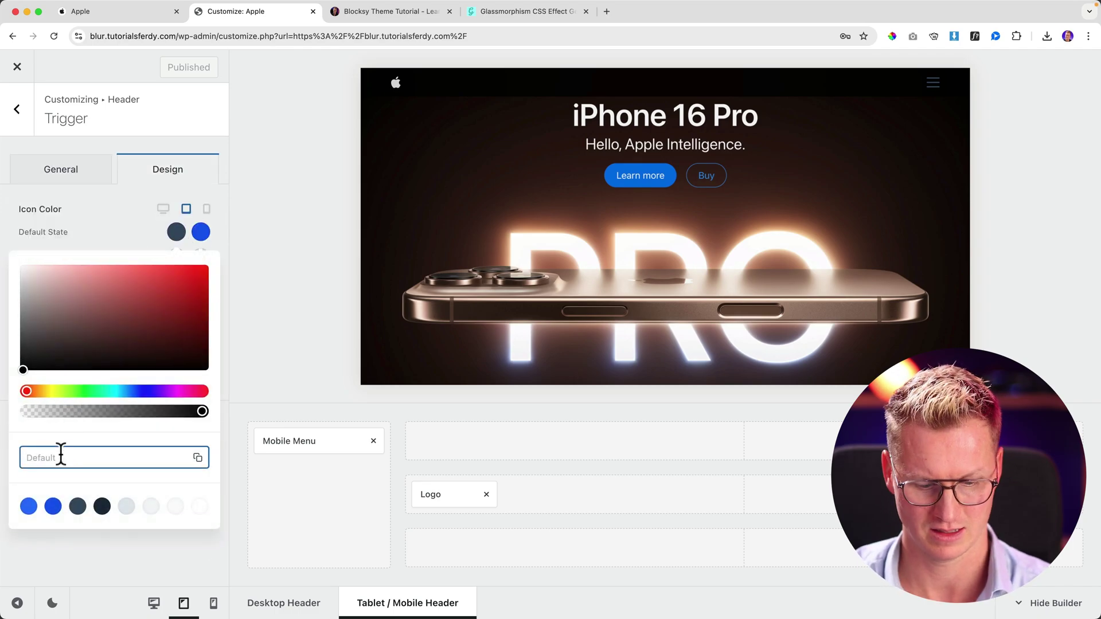
type("9D9D")
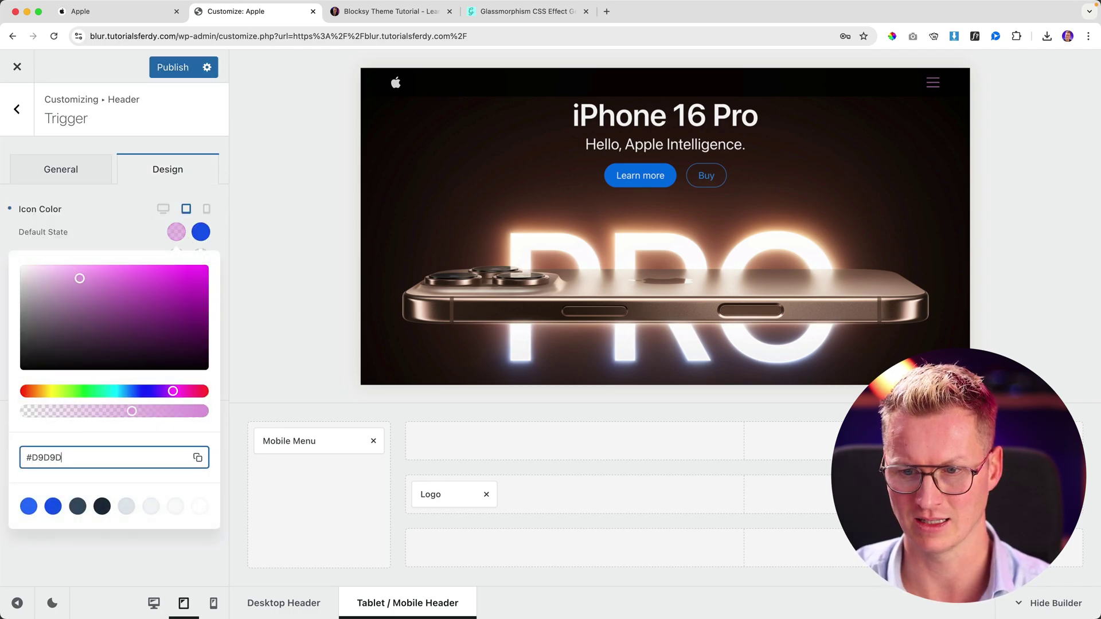
type("9")
left_click(170, 71)
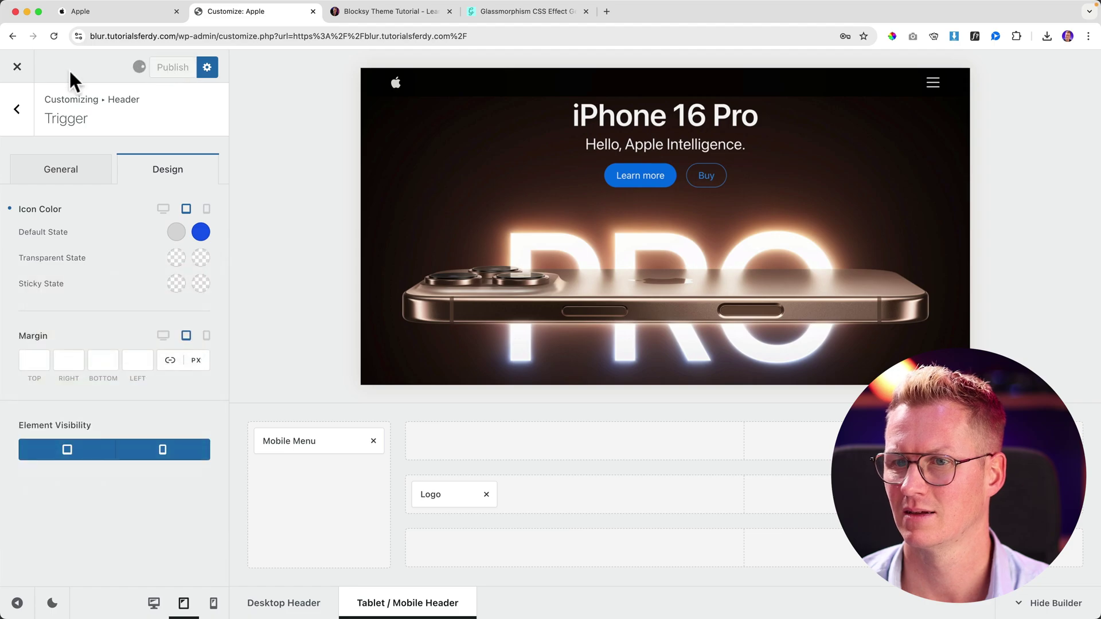
Preview the site at mobile size and examine how the blurred header looks over the iPhone 16 Pro section
left_click(214, 603)
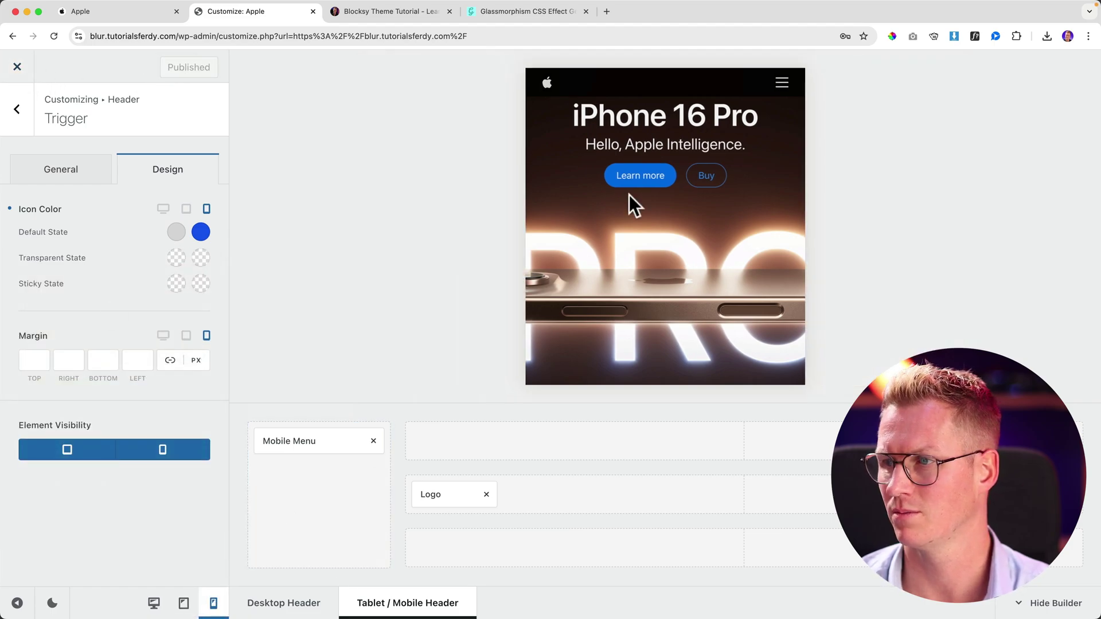
scroll(704, 163, "down", 1)
scroll(704, 163, "down", 5)
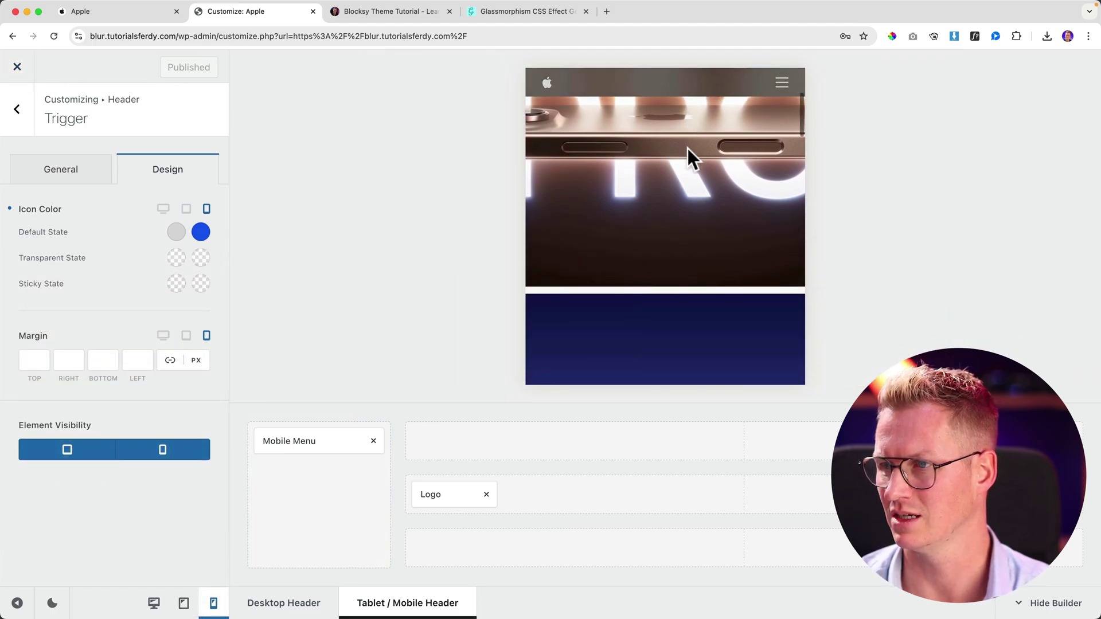
scroll(687, 149, "up", 5)
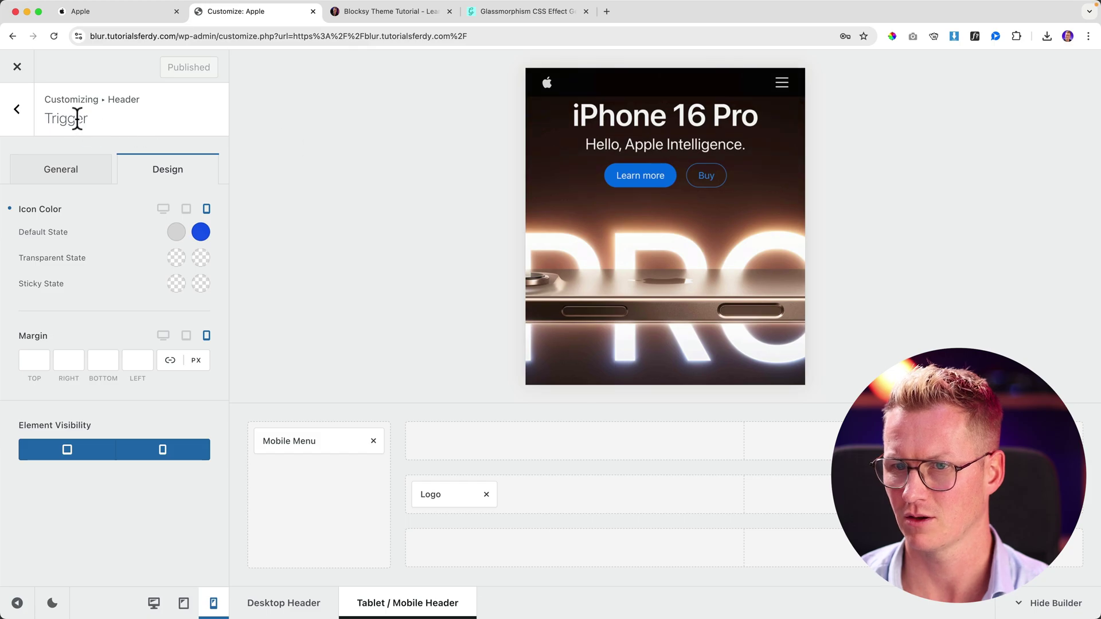
Turn off the Global Header's sticky functionality on mobile devices, publish the change, and close the customizer
left_click(17, 110)
left_click(26, 114)
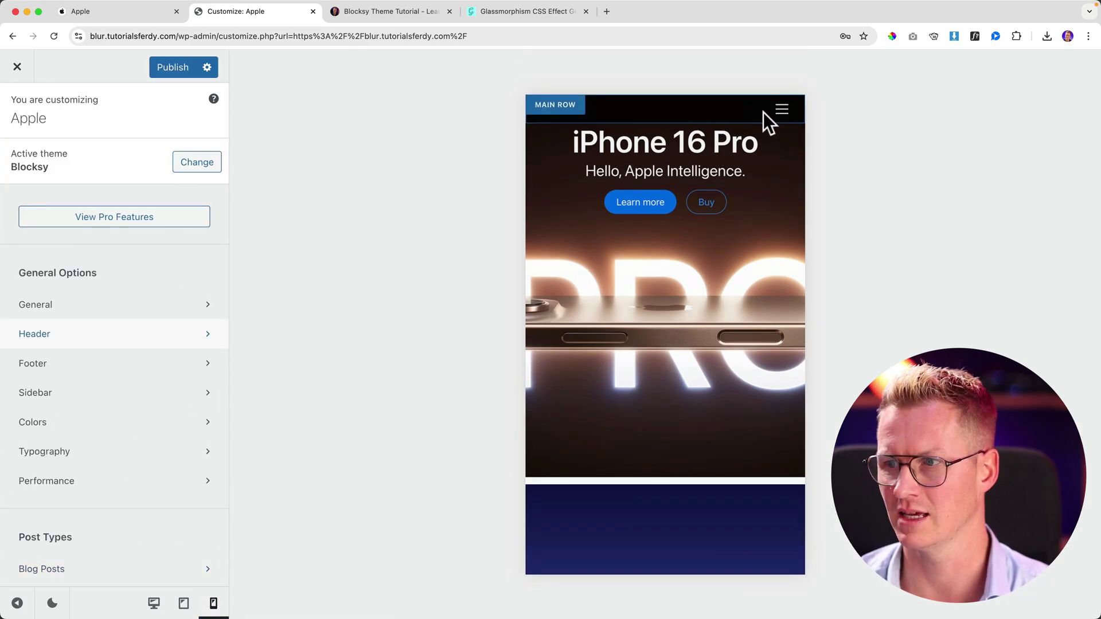
left_click(549, 112)
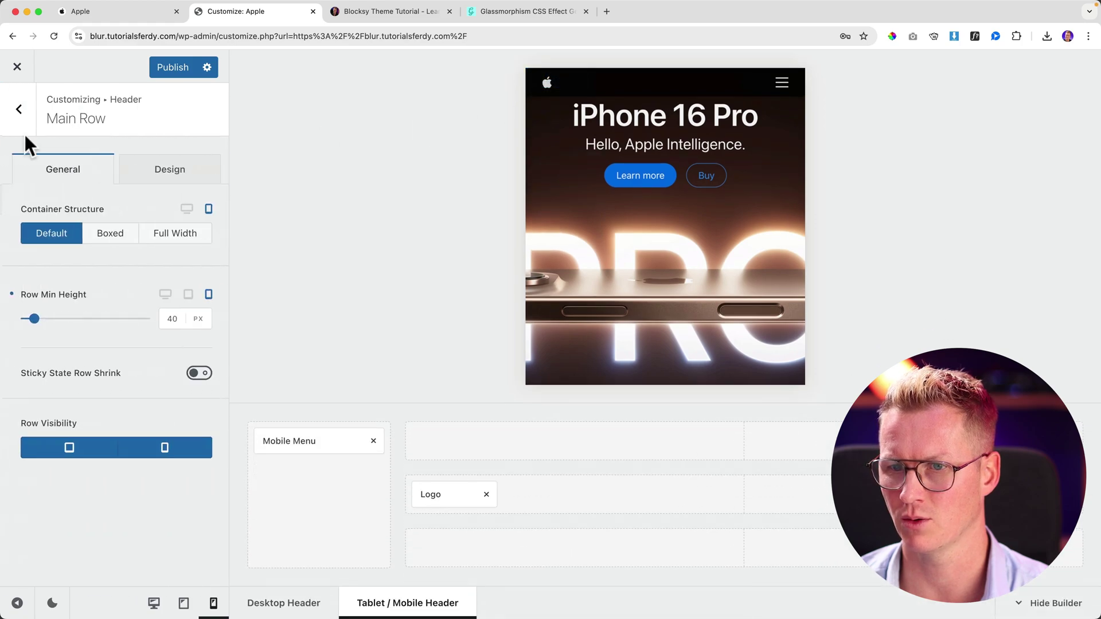
left_click(23, 118)
left_click(168, 207)
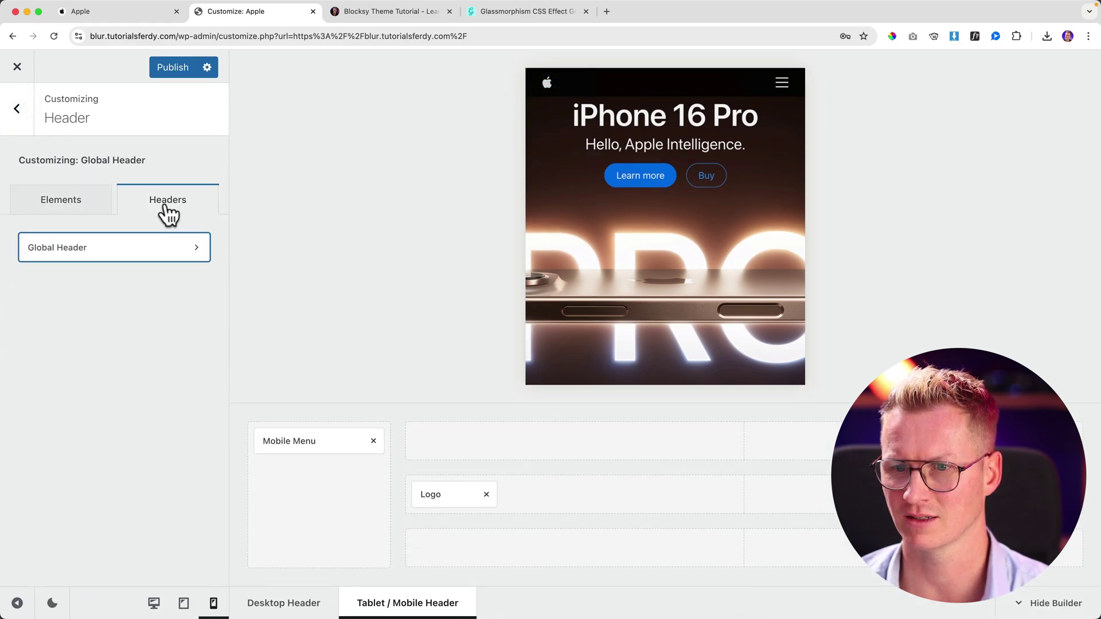
left_click(120, 253)
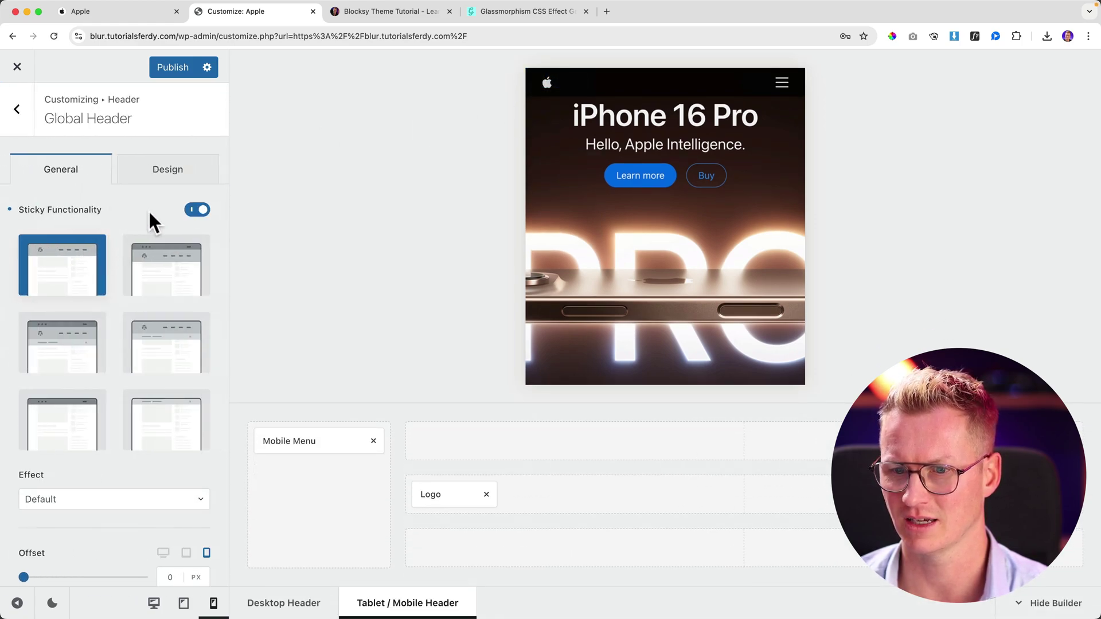
scroll(128, 276, "down", 5)
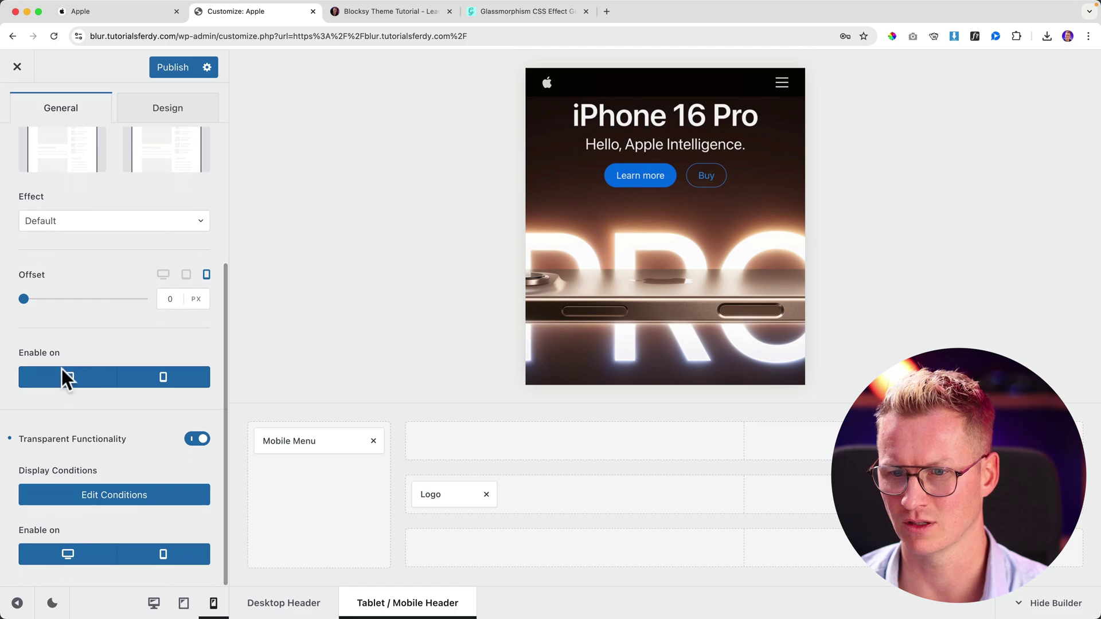
left_click(168, 380)
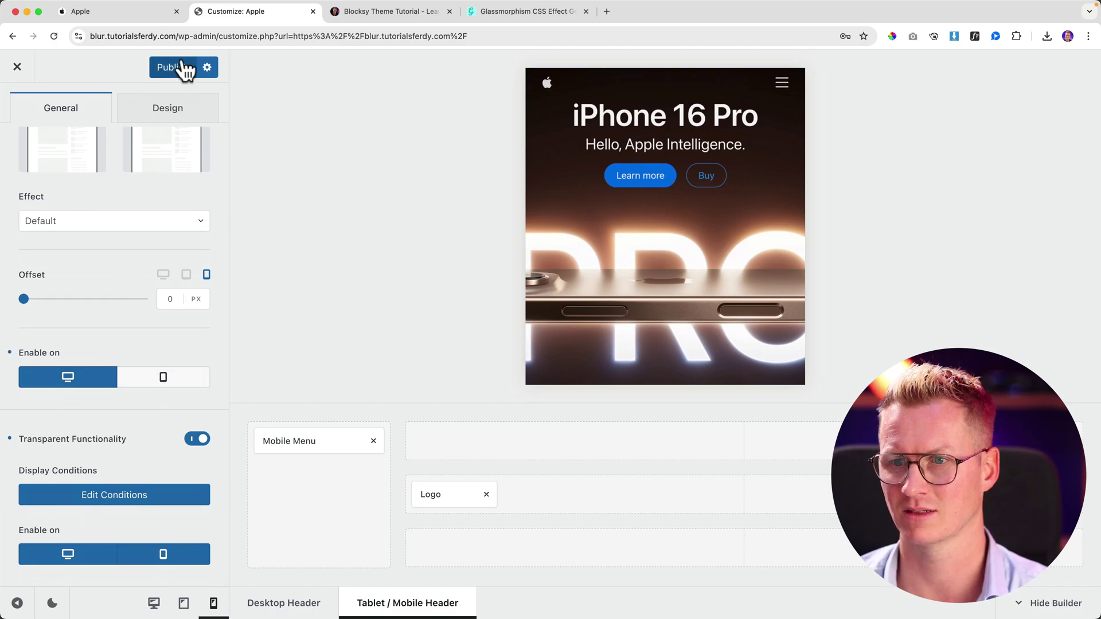
left_click(25, 69)
Compare the scrolling header on apple.com with the header on the published WordPress copy
left_click(121, 10)
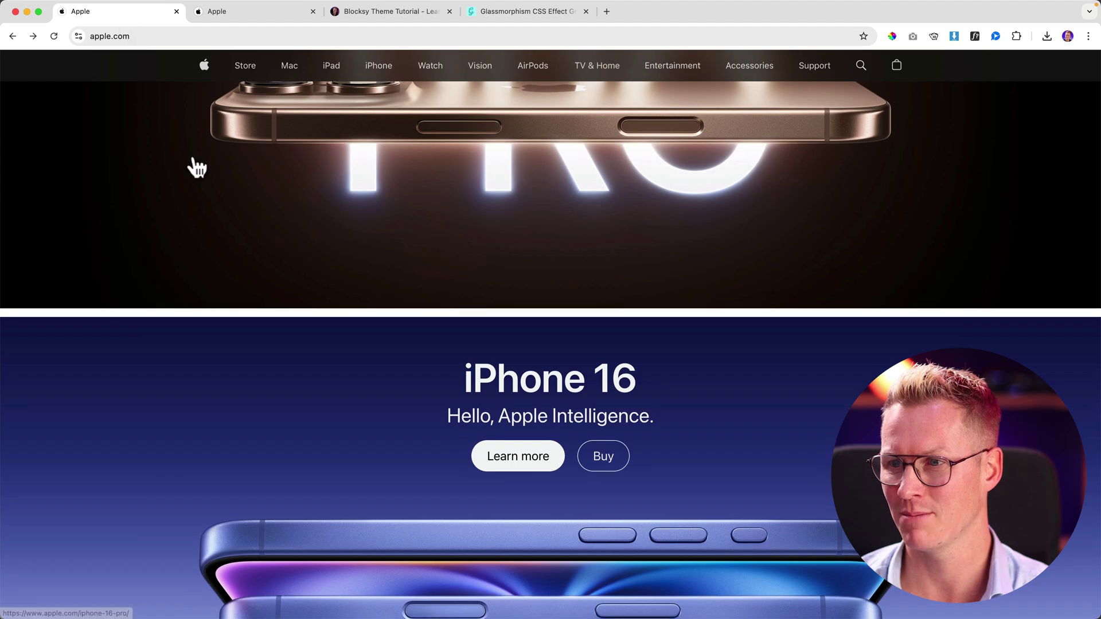
scroll(195, 169, "up", 5)
scroll(197, 175, "down", 2)
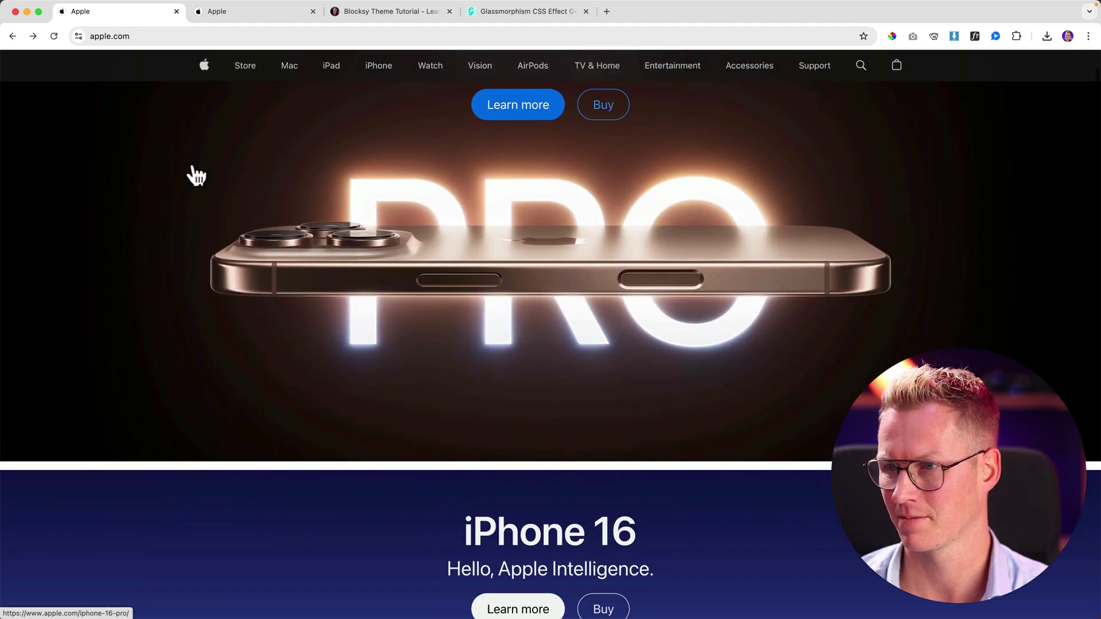
scroll(194, 175, "down", 5)
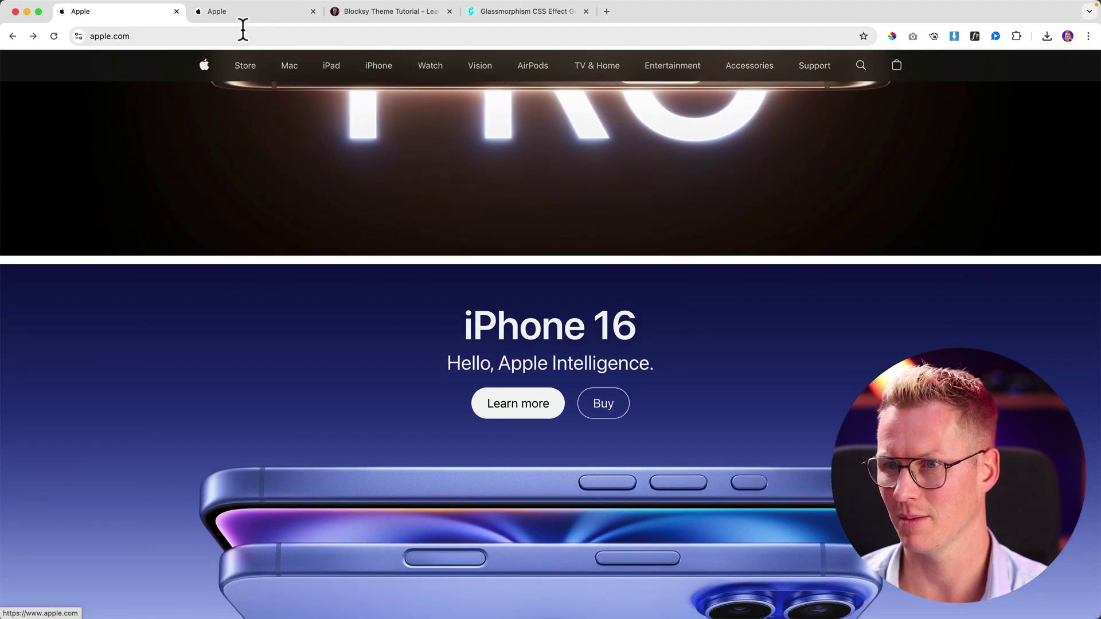
left_click(243, 12)
scroll(251, 119, "down", 2)
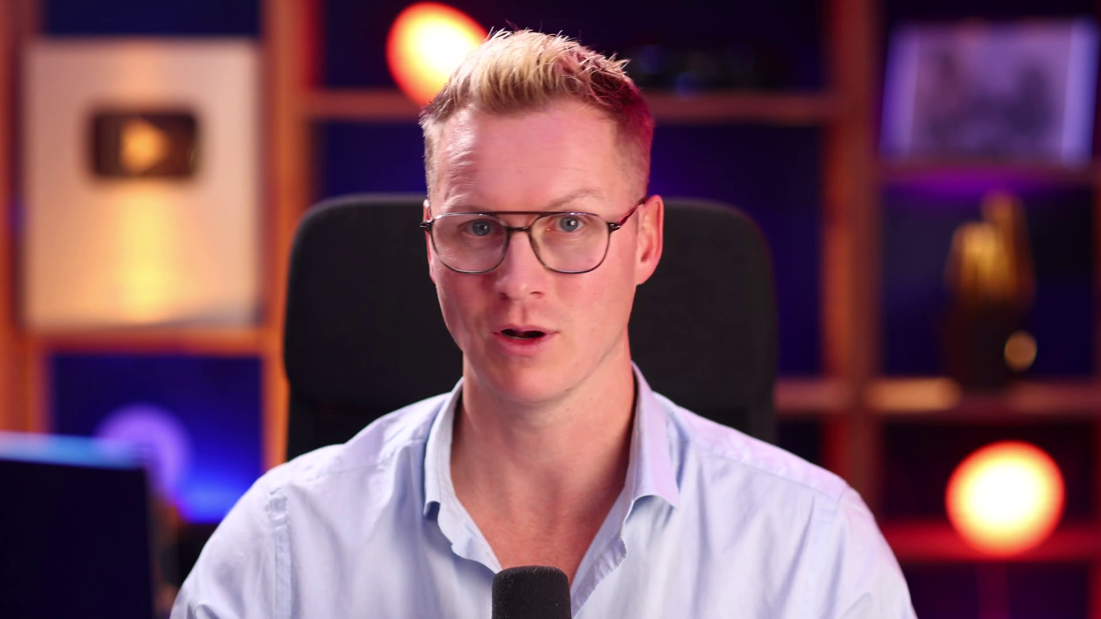